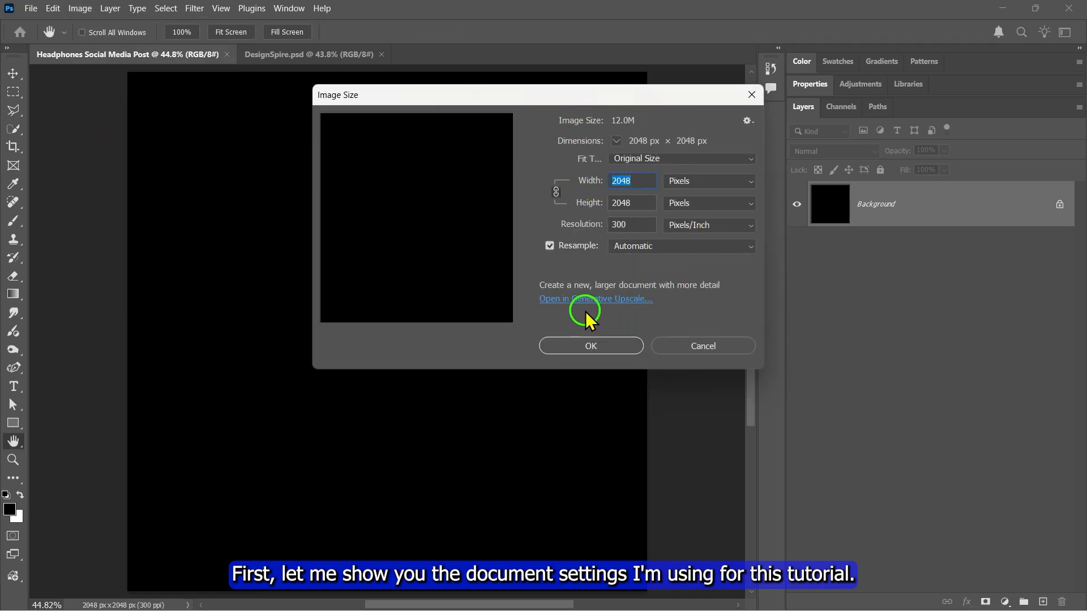
Close the image size settings, place Headphones.png on the canvas, and scale it to 14.44%, centred horizontally with room beneath it.
{"action": "left_click", "coordinate": [590, 346]}
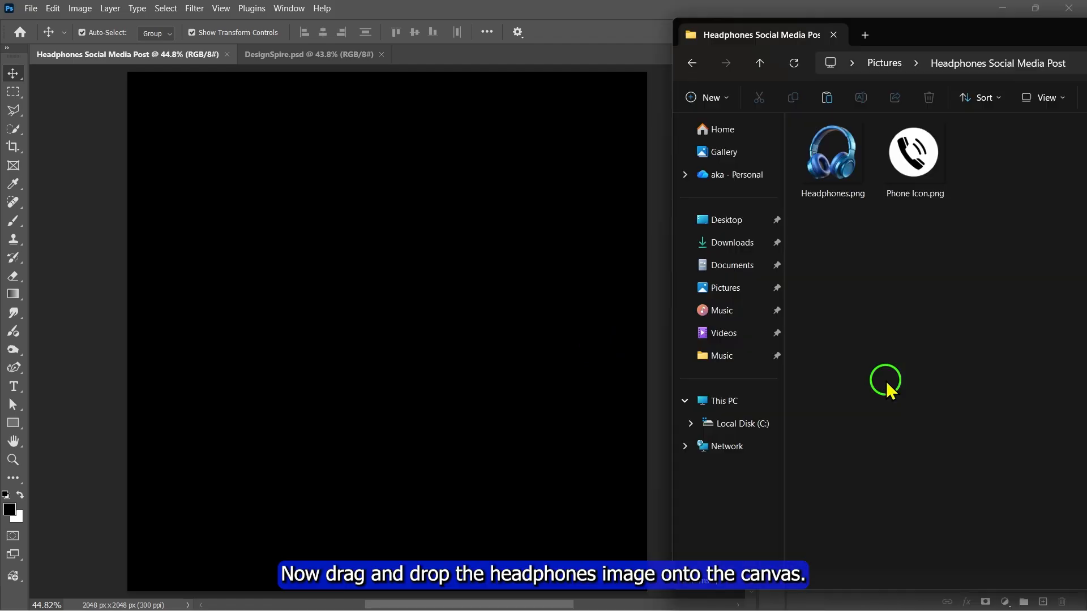
{"action": "left_click_drag", "start_coordinate": [842, 162], "coordinate": [371, 317]}
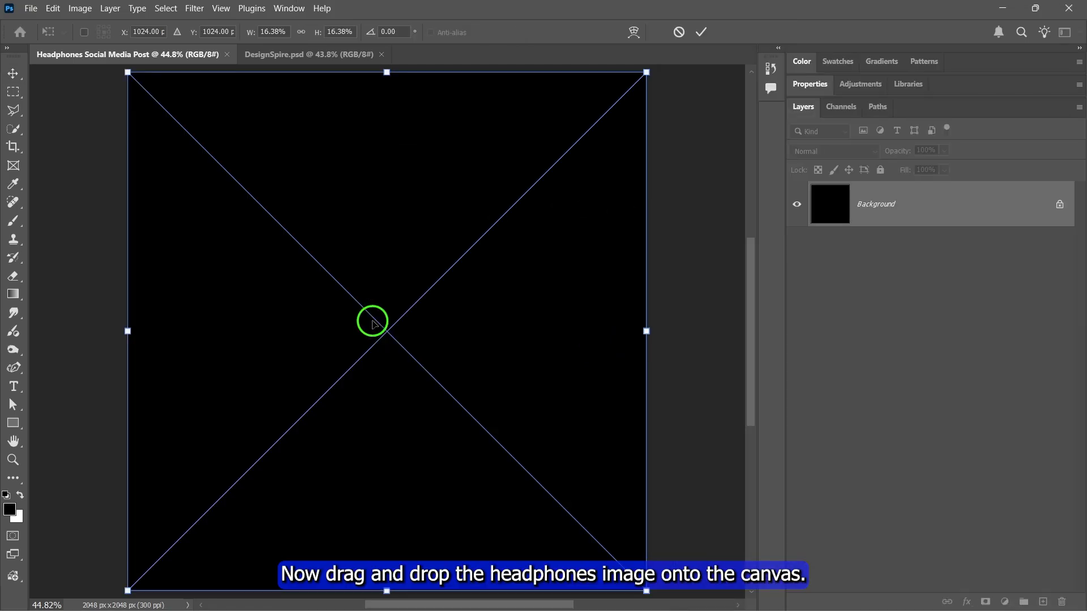
{"action": "left_click_drag", "start_coordinate": [646, 74], "coordinate": [610, 108]}
{"action": "left_click_drag", "start_coordinate": [437, 360], "coordinate": [435, 333]}
{"action": "left_click_drag", "start_coordinate": [607, 525], "coordinate": [613, 531]}
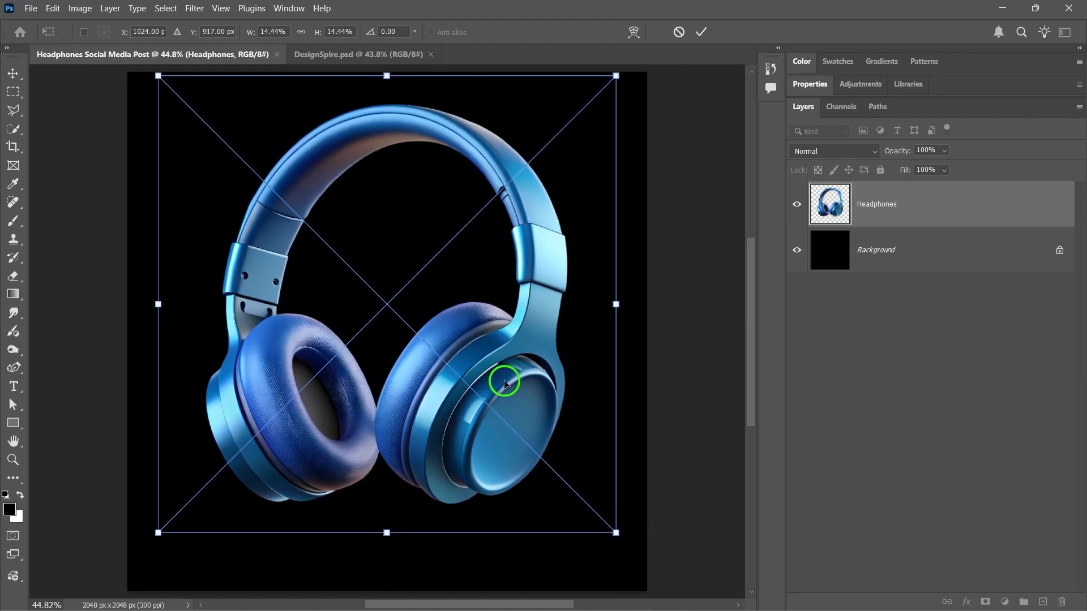
{"action": "left_click", "coordinate": [701, 32]}
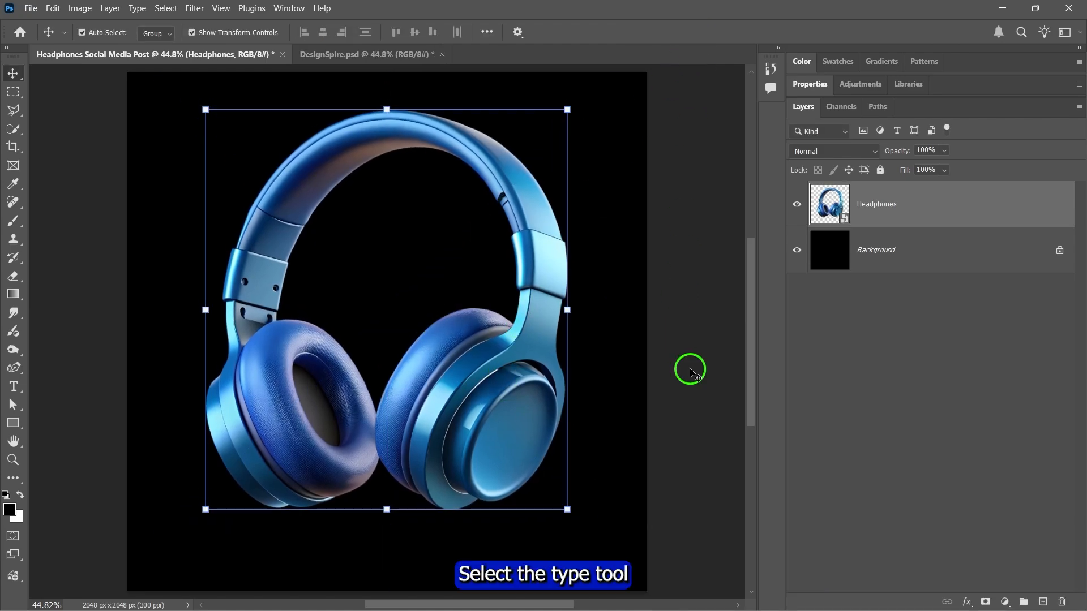
Add a white Impact text line reading HEADPHONES over the headphones image.
{"action": "left_click", "coordinate": [13, 387]}
{"action": "left_click", "coordinate": [187, 263]}
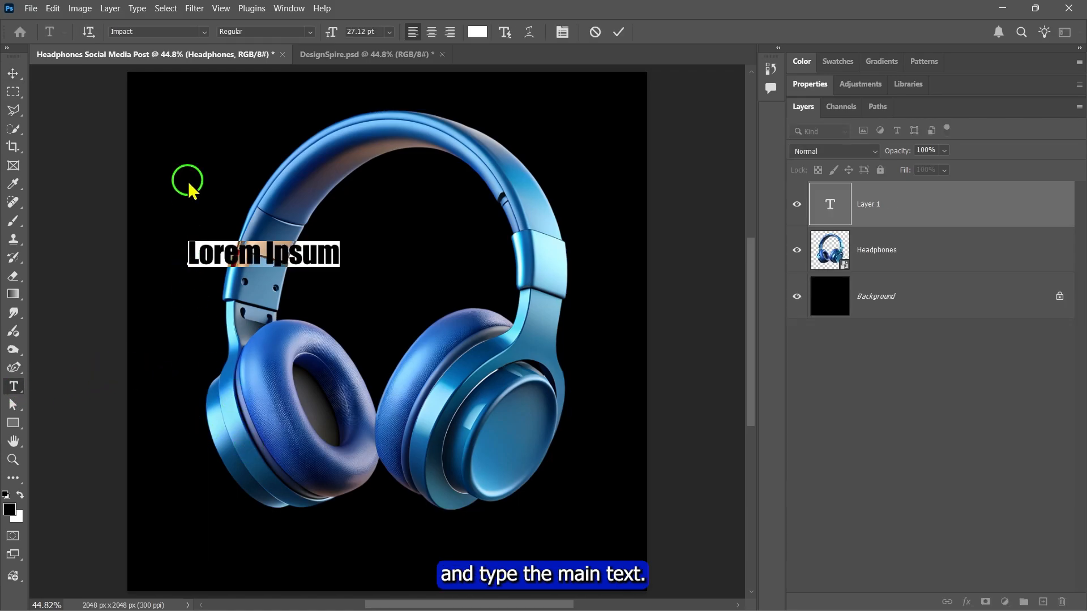
{"action": "type", "text": "HEADPHONES"}
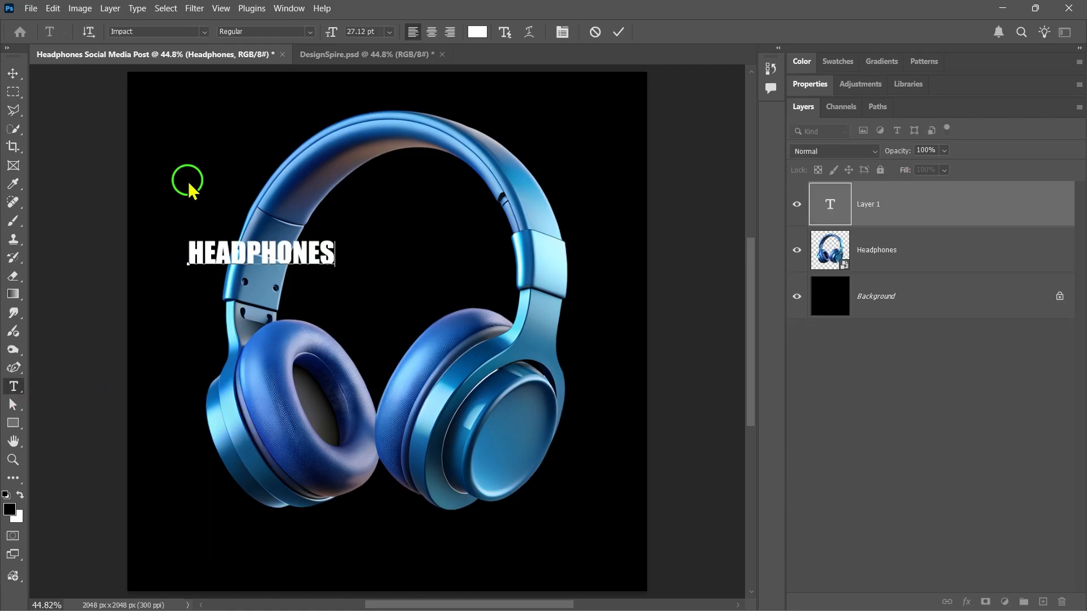
Set the HEADPHONES text size to 80 pt and position it centred across the middle of the headphones.
{"action": "left_click_drag", "start_coordinate": [249, 225], "coordinate": [370, 240]}
{"action": "double_click", "coordinate": [380, 263]}
{"action": "left_click", "coordinate": [372, 34]}
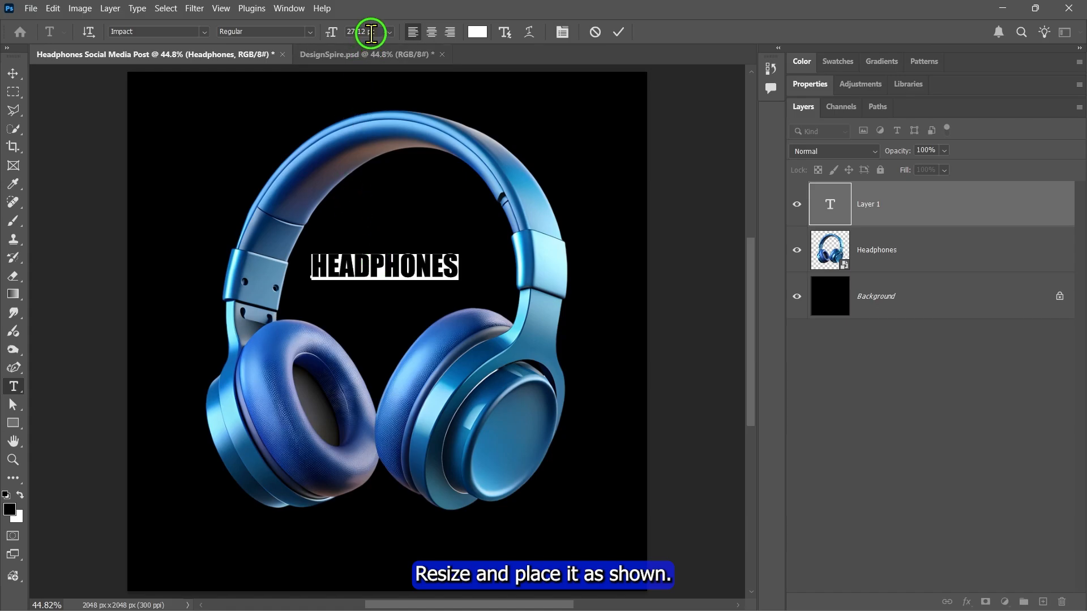
{"action": "scroll", "coordinate": [372, 34], "scroll_direction": "up", "scroll_amount": 1}
{"action": "scroll", "coordinate": [371, 34], "scroll_direction": "up", "scroll_amount": 15}
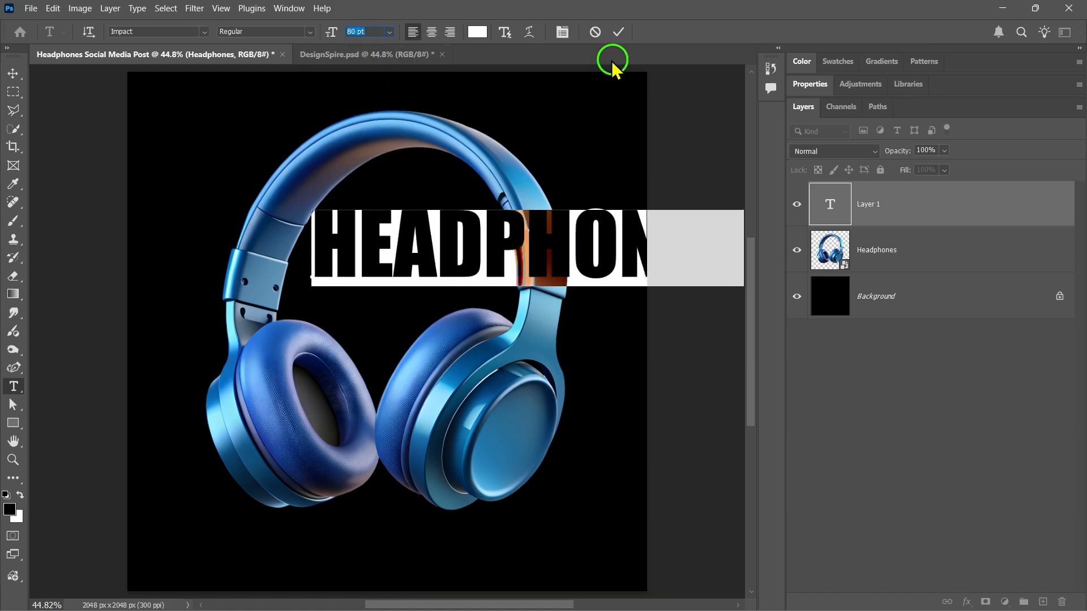
{"action": "left_click", "coordinate": [618, 32]}
{"action": "key", "text": "v"}
{"action": "left_click_drag", "start_coordinate": [537, 229], "coordinate": [393, 293]}
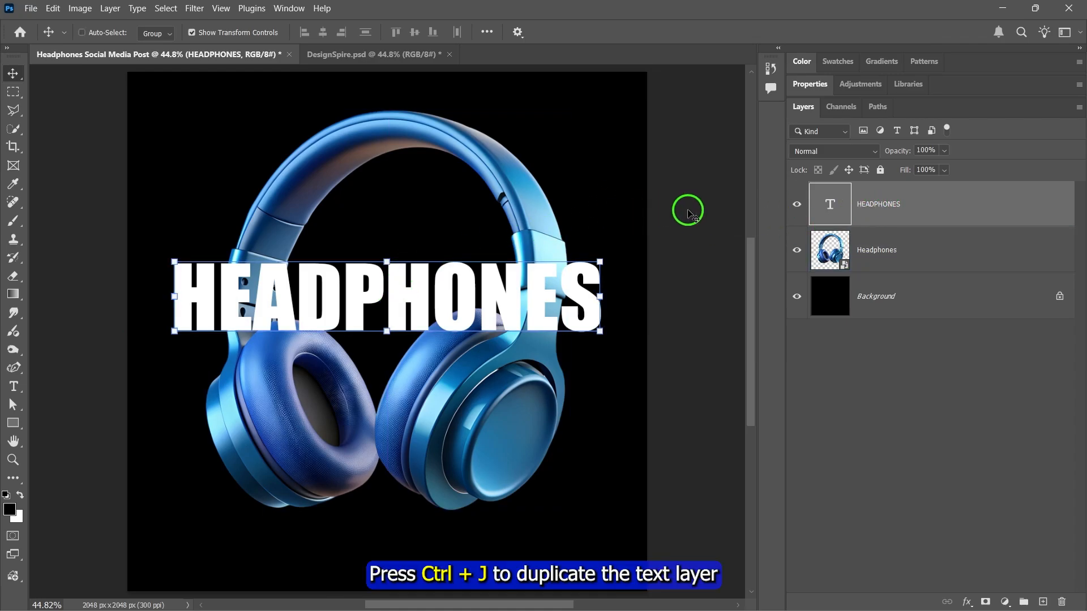
Place a duplicate of the HEADPHONES text layer below the headphones image layer and set the original text layer's fill to 0%.
{"action": "key", "text": "ctrl+j"}
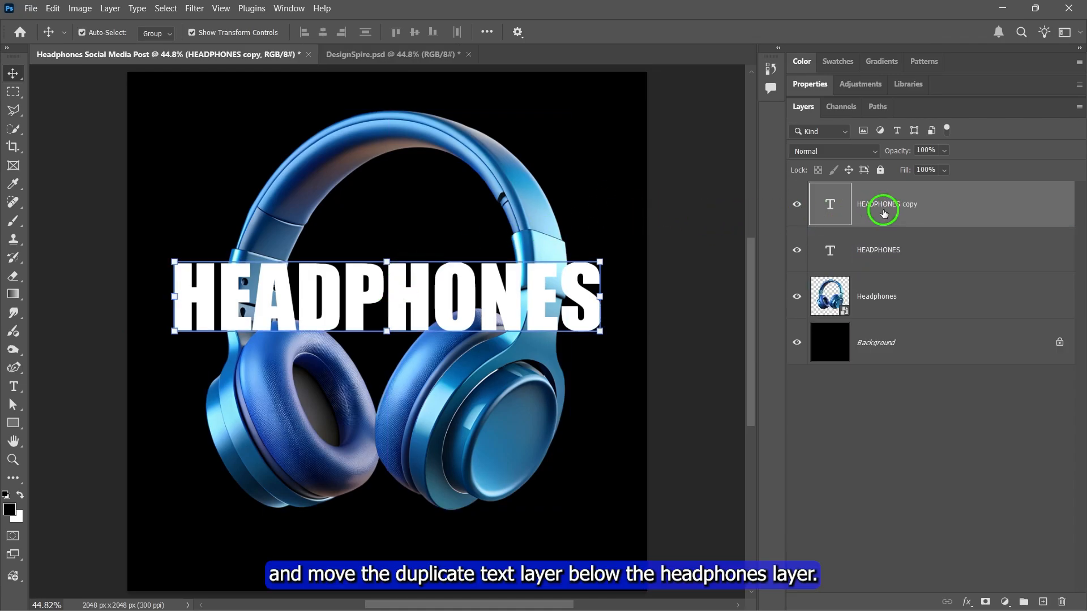
{"action": "left_click_drag", "start_coordinate": [876, 209], "coordinate": [855, 306]}
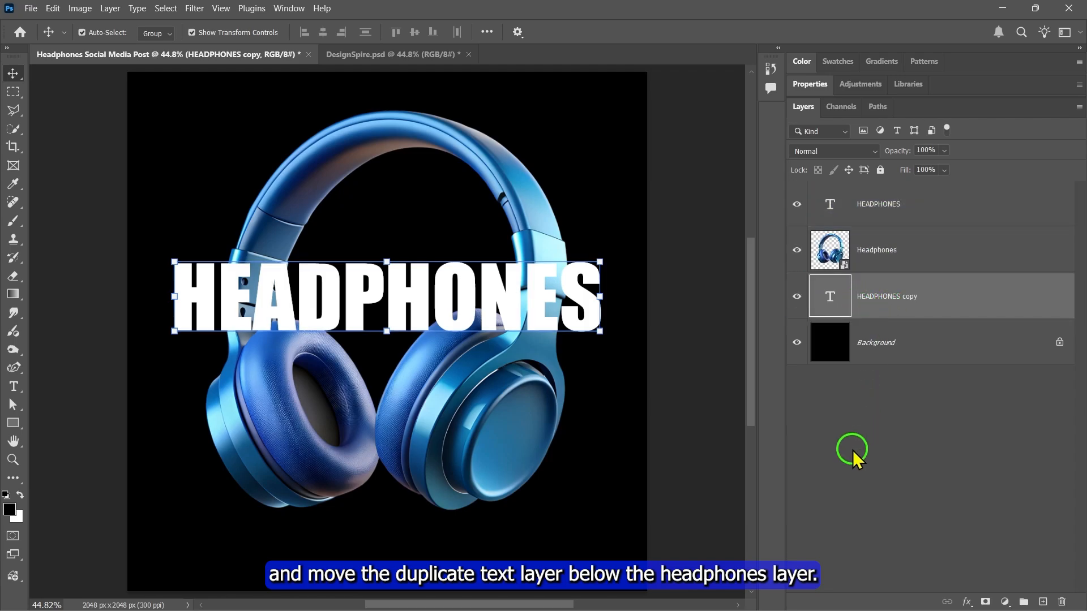
{"action": "left_click", "coordinate": [882, 209]}
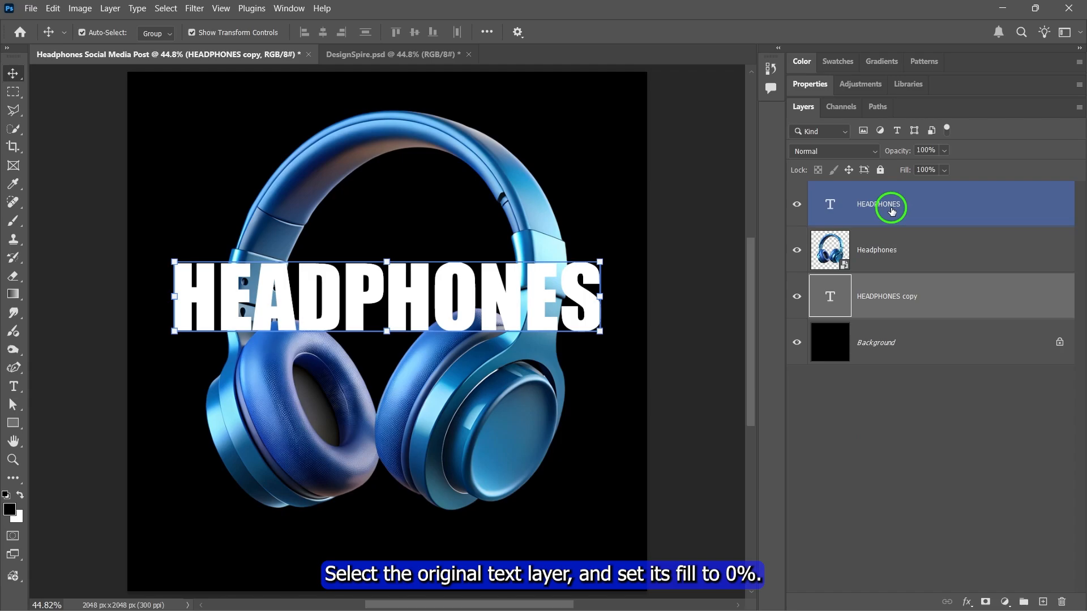
{"action": "left_click_drag", "start_coordinate": [944, 170], "coordinate": [881, 189]}
{"action": "left_click", "coordinate": [946, 173]}
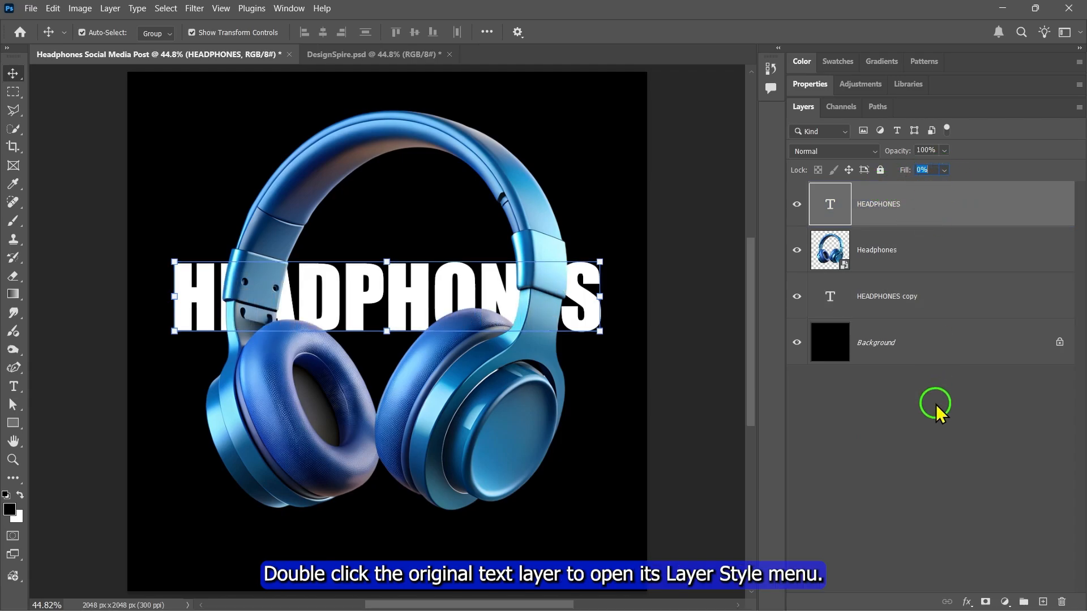
Add a white inside Stroke layer style of 6 px at 100% opacity to the original HEADPHONES text layer.
{"action": "double_click", "coordinate": [923, 203]}
{"action": "left_click_drag", "start_coordinate": [625, 89], "coordinate": [755, 90]}
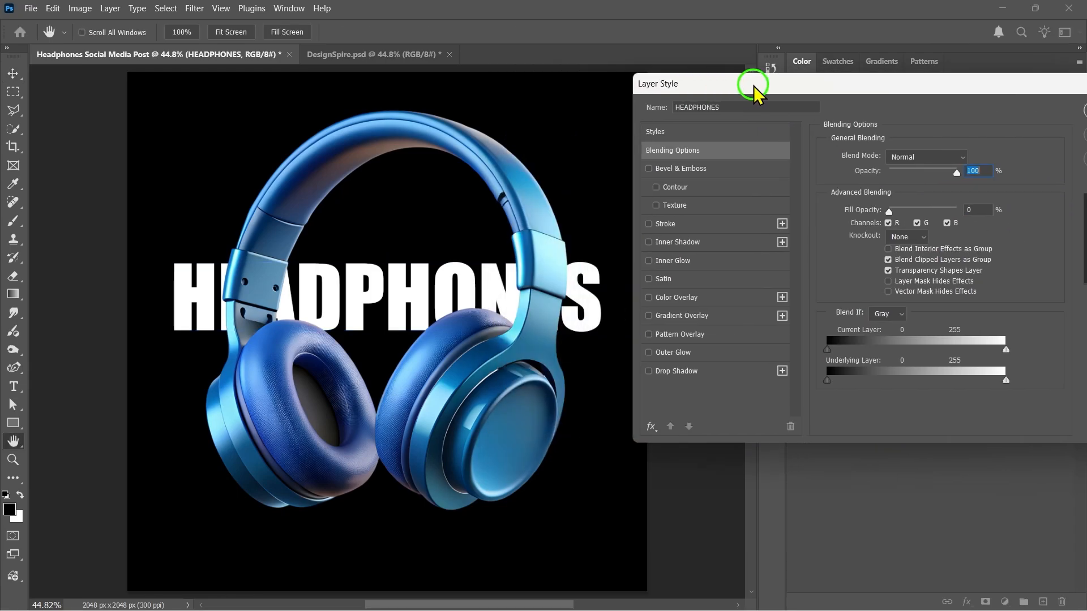
{"action": "left_click", "coordinate": [674, 225]}
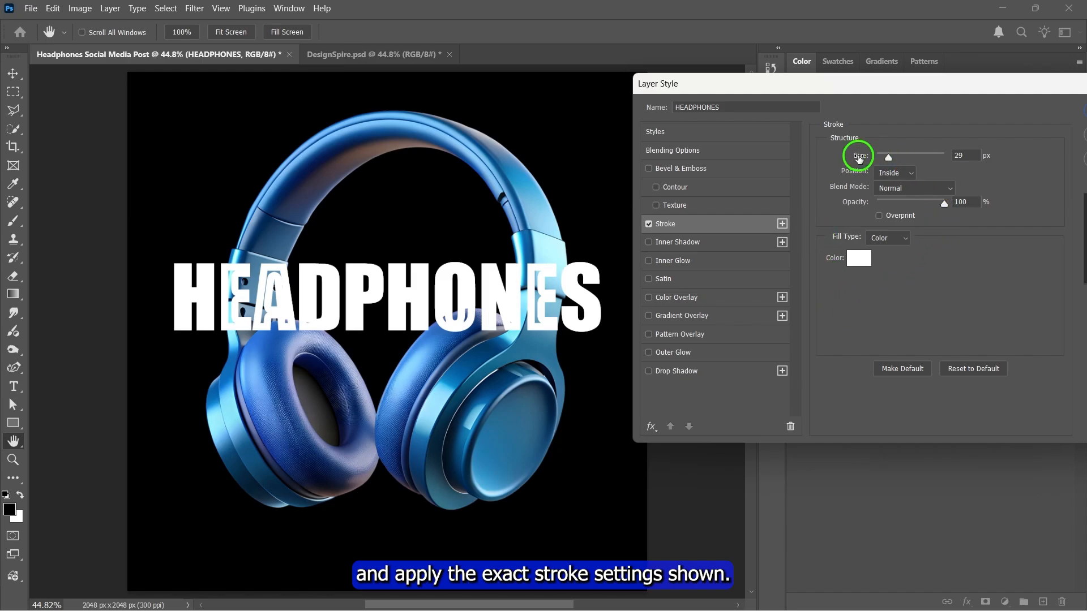
{"action": "left_click_drag", "start_coordinate": [889, 158], "coordinate": [880, 158]}
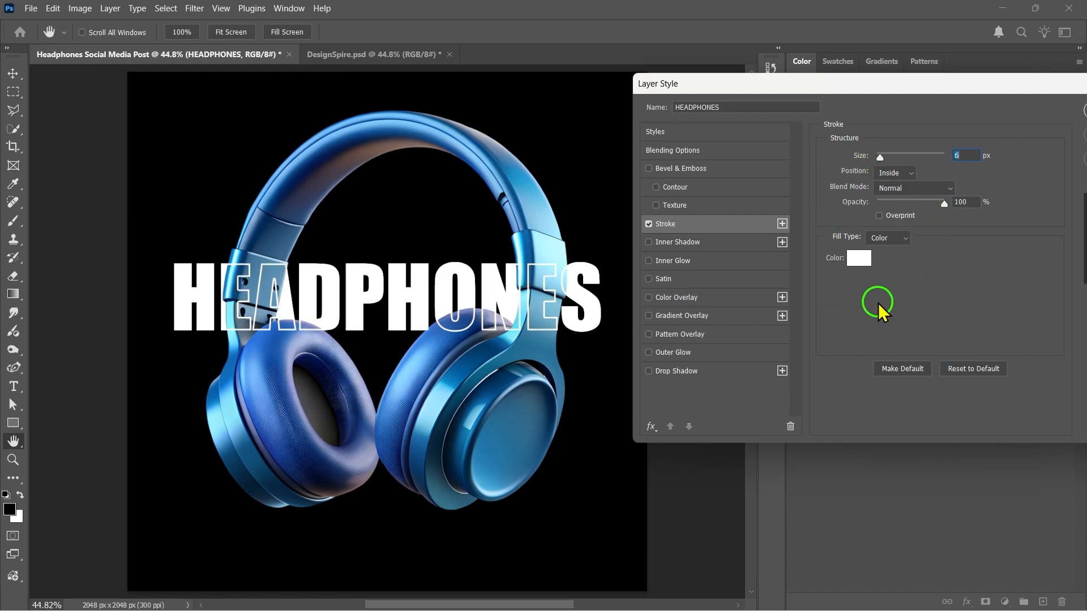
{"action": "left_click_drag", "start_coordinate": [912, 88], "coordinate": [806, 90]}
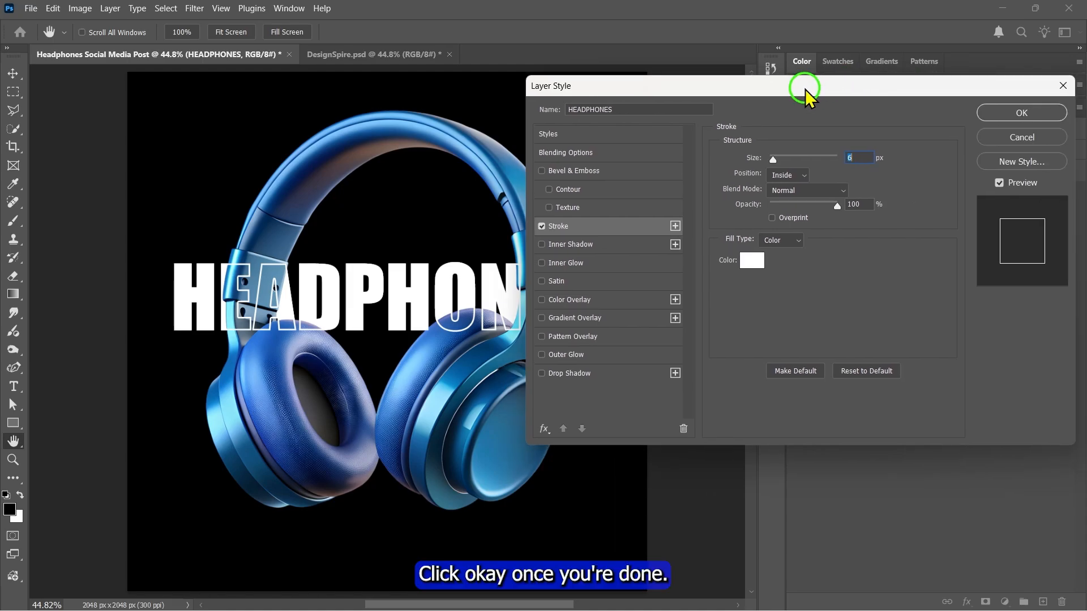
{"action": "left_click", "coordinate": [1023, 113]}
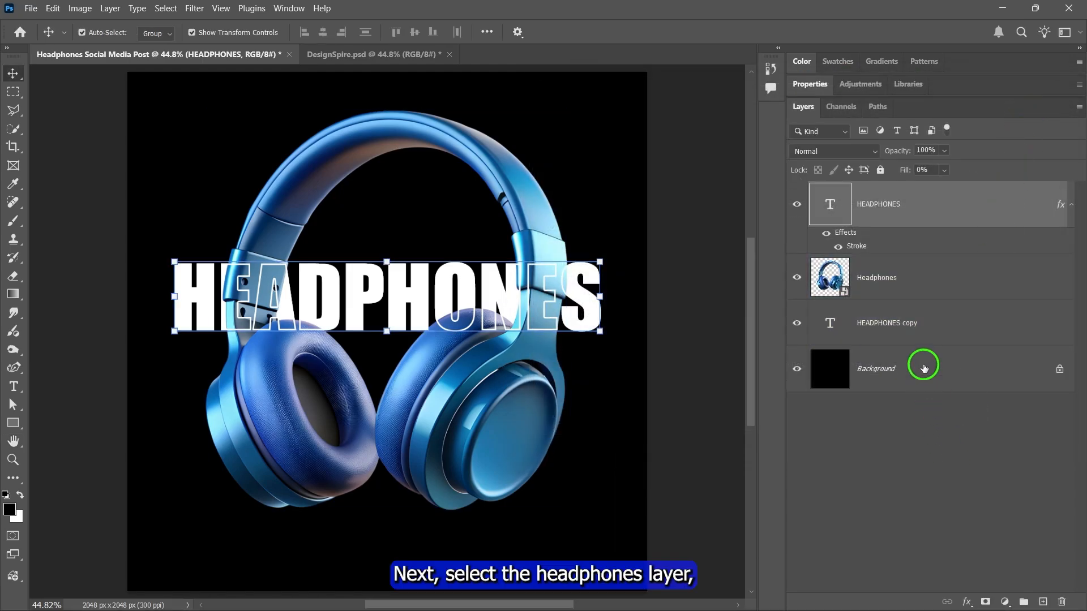
Duplicate the headphones image layer and move the copy beneath the original headphones layer.
{"action": "left_click", "coordinate": [898, 284]}
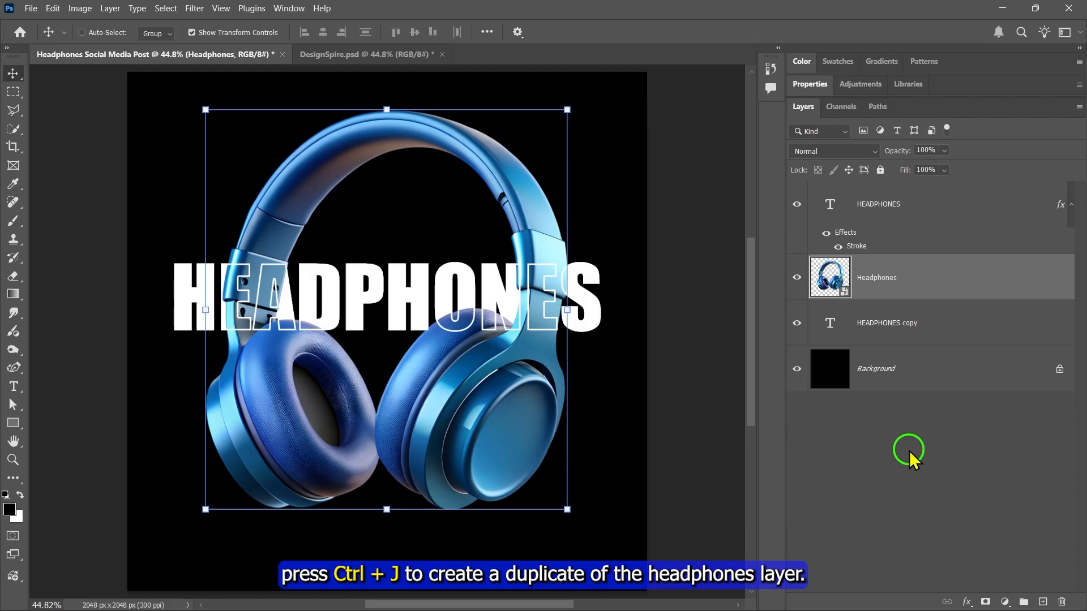
{"action": "key", "text": "ctrl+j"}
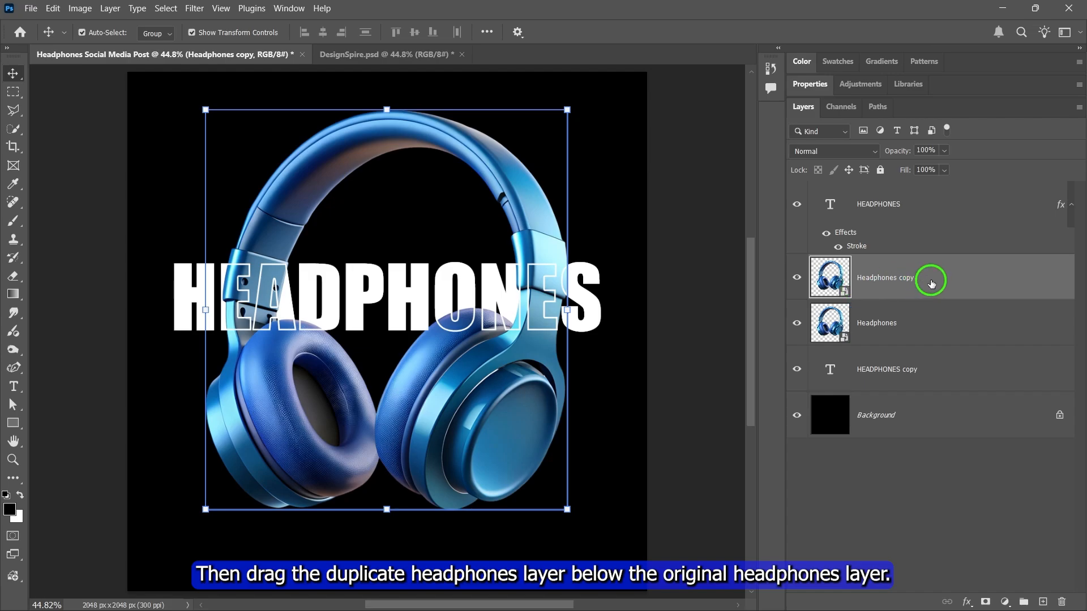
{"action": "left_click_drag", "start_coordinate": [931, 283], "coordinate": [934, 340]}
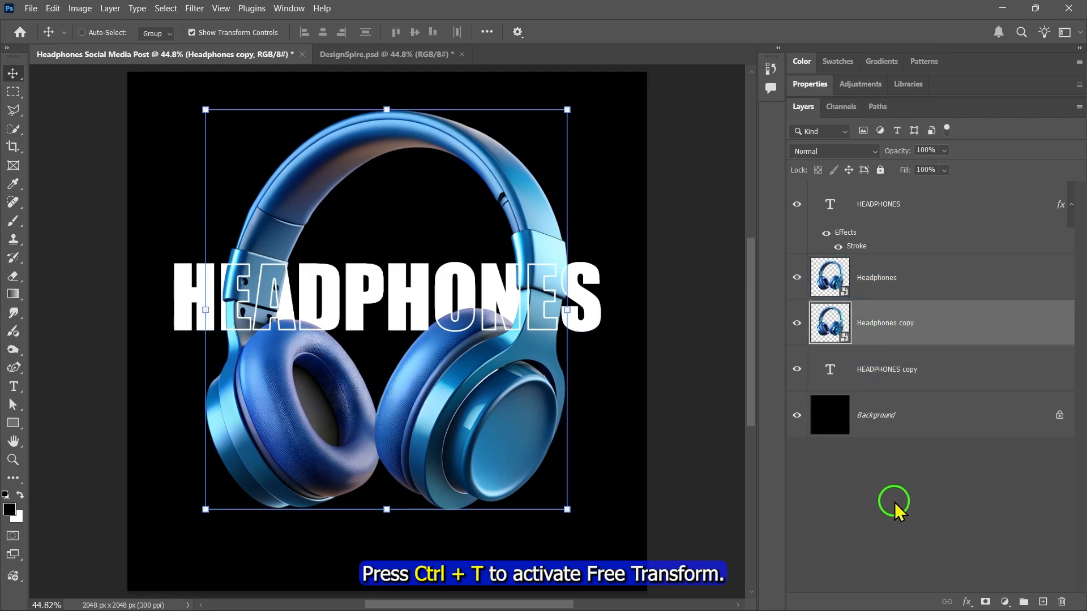
Flip the headphones copy vertically and position it directly under the original headphones as a reflection.
{"action": "key", "text": "ctrl+t"}
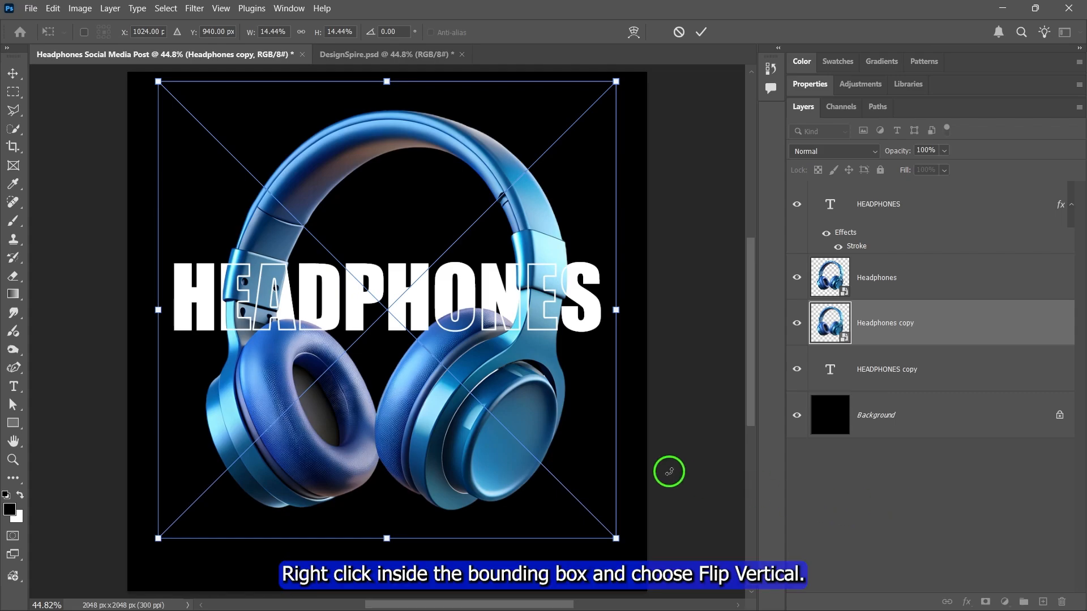
{"action": "right_click", "coordinate": [425, 381]}
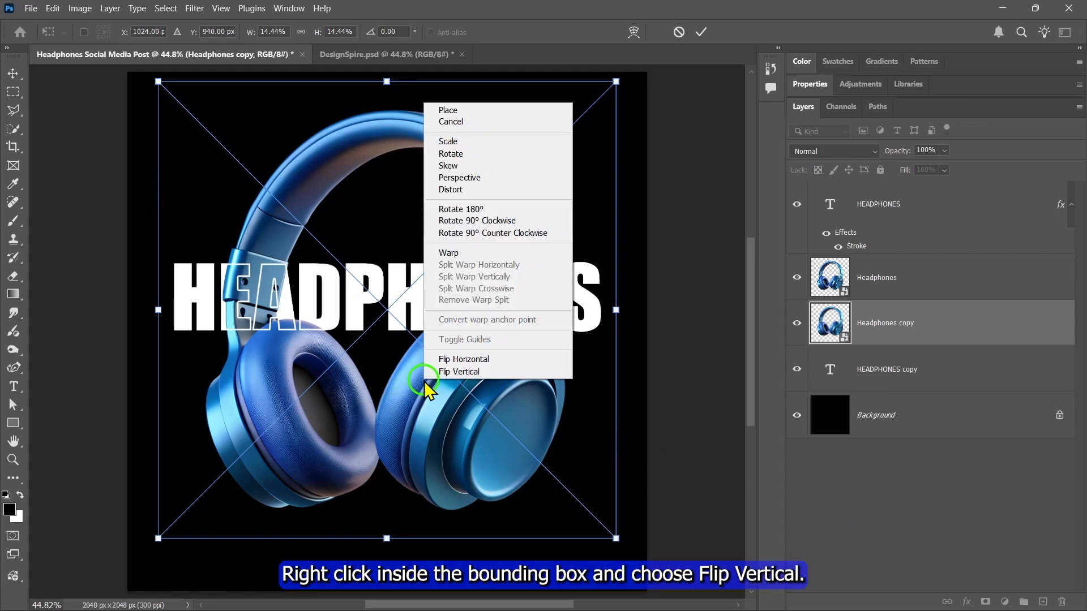
{"action": "left_click", "coordinate": [465, 374]}
{"action": "scroll", "coordinate": [449, 243], "scroll_direction": "down", "scroll_amount": 3}
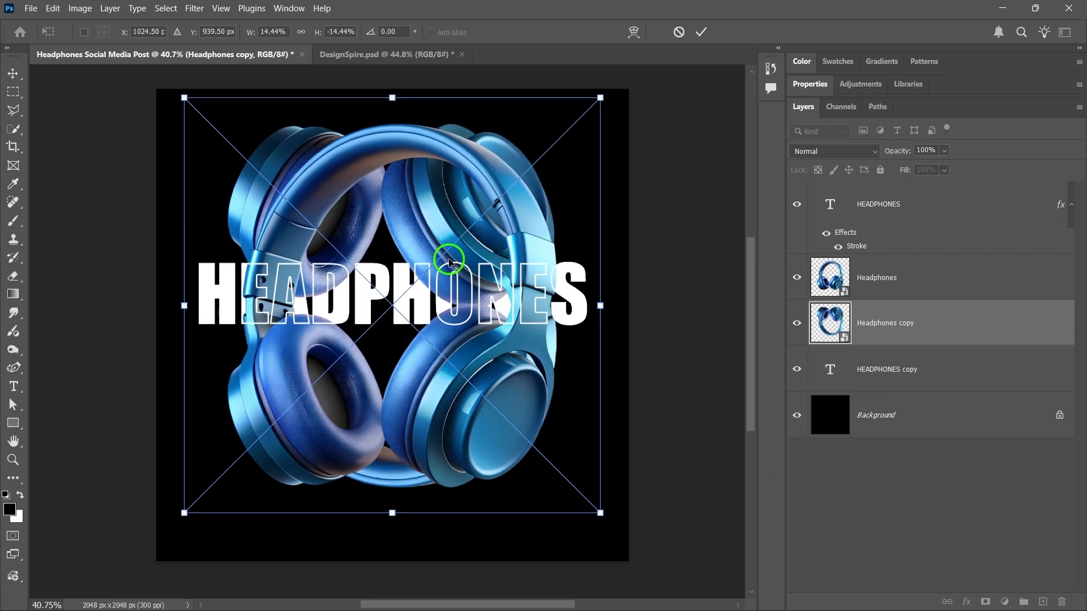
{"action": "left_click_drag", "start_coordinate": [446, 249], "coordinate": [457, 486]}
{"action": "scroll", "coordinate": [449, 457], "scroll_direction": "up", "scroll_amount": 3}
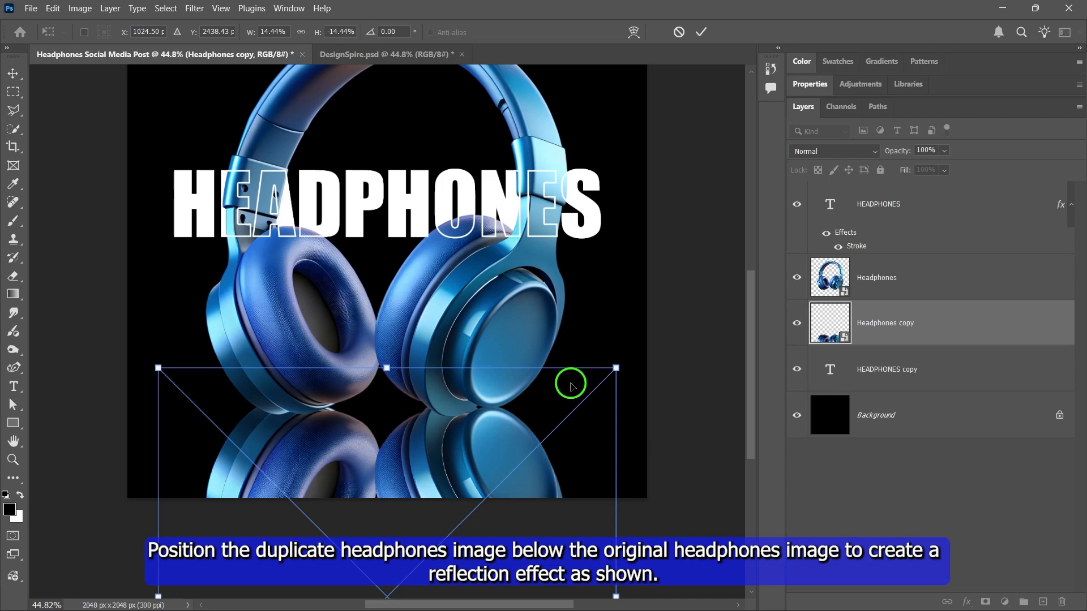
{"action": "left_click", "coordinate": [701, 32]}
Apply a Tilt-Shift blur to the Headphones copy reflection layer with 113 px blur and 6% distortion.
{"action": "left_click", "coordinate": [816, 460]}
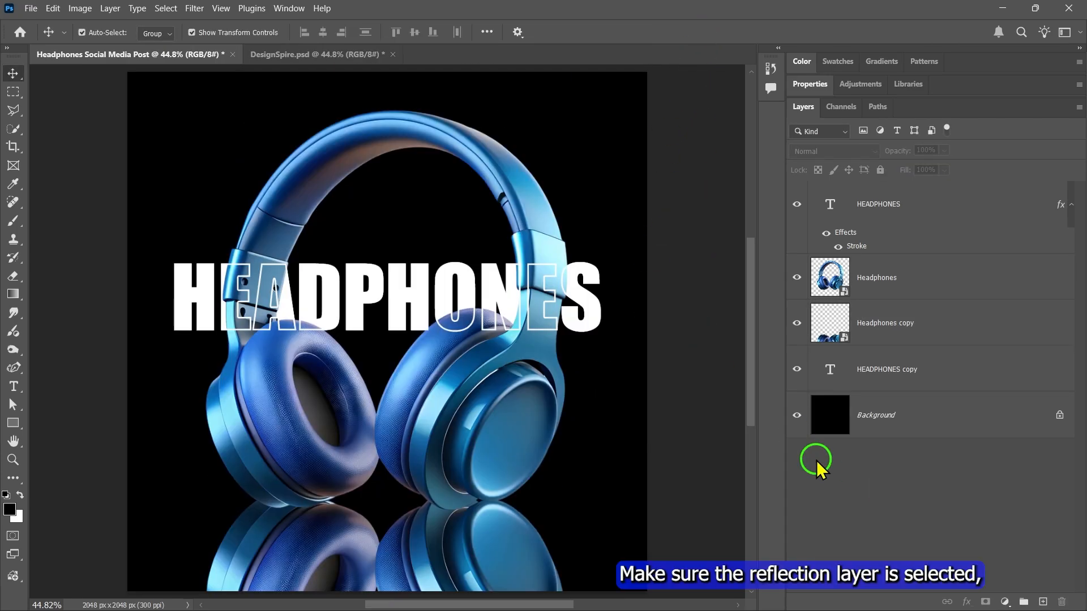
{"action": "left_click", "coordinate": [886, 368]}
{"action": "left_click", "coordinate": [845, 334]}
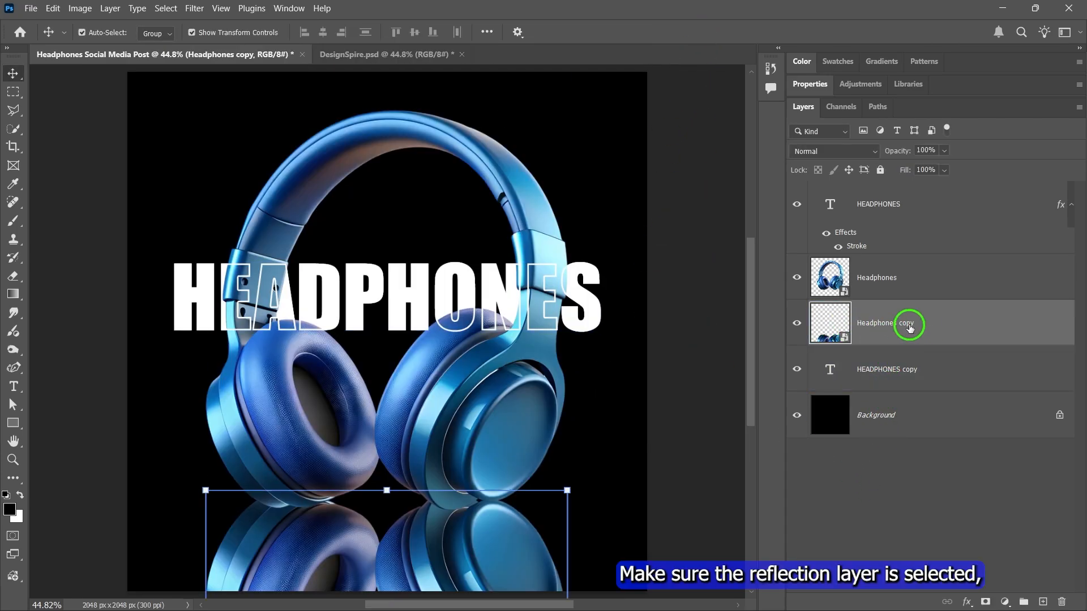
{"action": "left_click", "coordinate": [195, 8]}
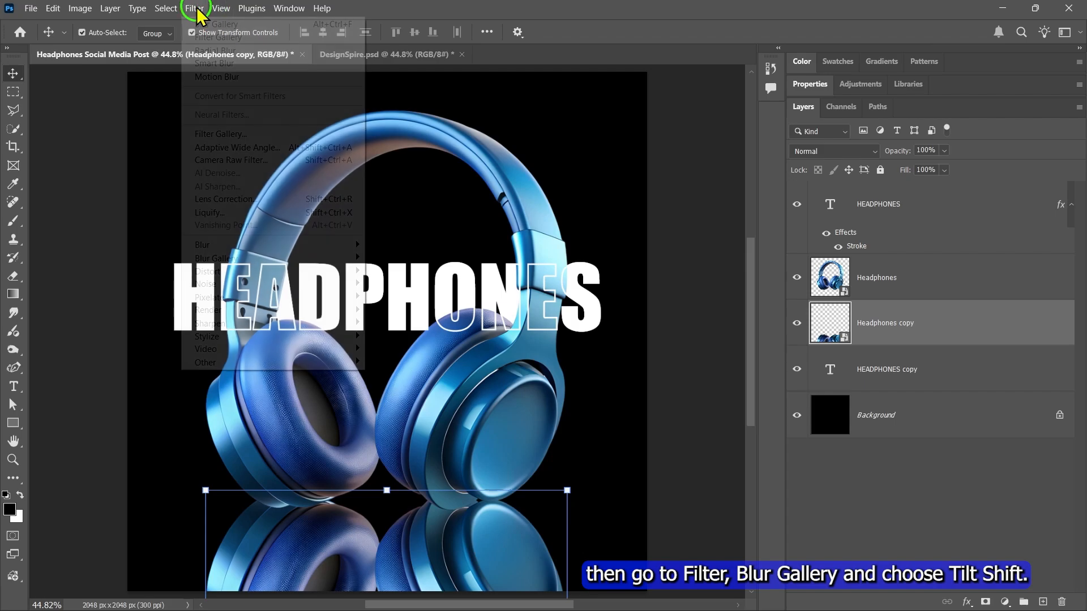
{"action": "mouse_move", "coordinate": [274, 260]}
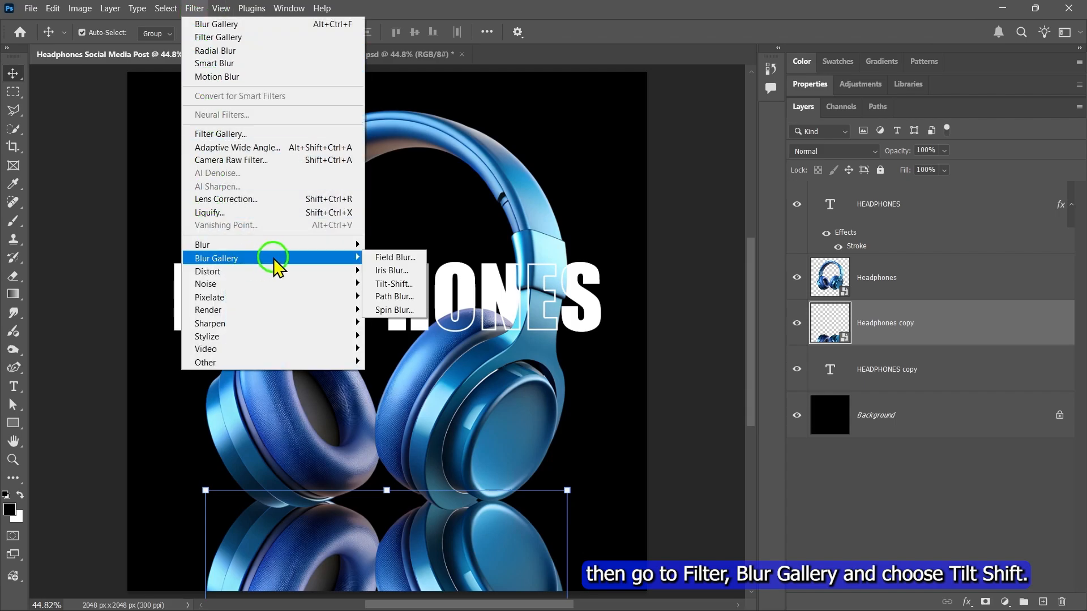
{"action": "left_click", "coordinate": [415, 286]}
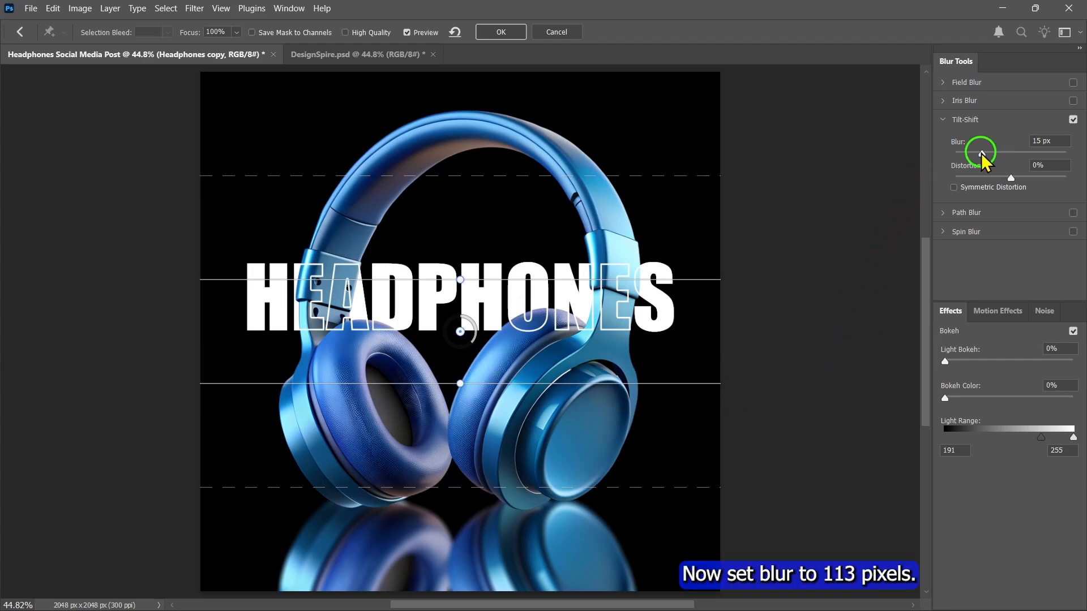
{"action": "left_click_drag", "start_coordinate": [982, 153], "coordinate": [1015, 154]}
{"action": "left_click", "coordinate": [1038, 142]}
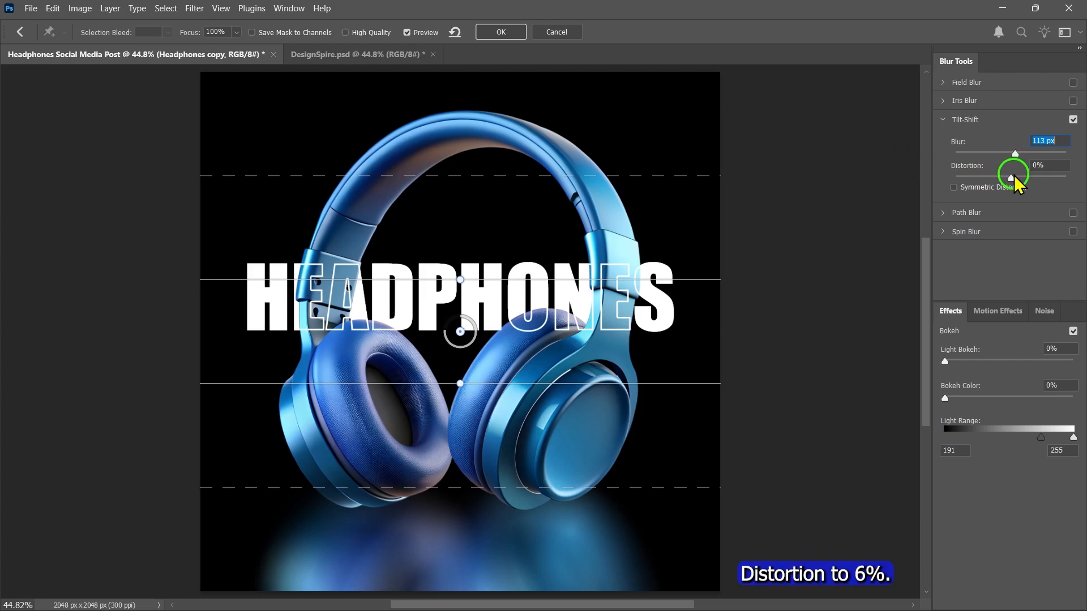
{"action": "left_click_drag", "start_coordinate": [1012, 178], "coordinate": [1014, 178]}
Reposition the Tilt-Shift centre slightly lower, push the upper blur boundary upward and extend the lower boundary well below the canvas.
{"action": "key", "text": "ctrl+minus"}
{"action": "key", "text": "ctrl+minus"}
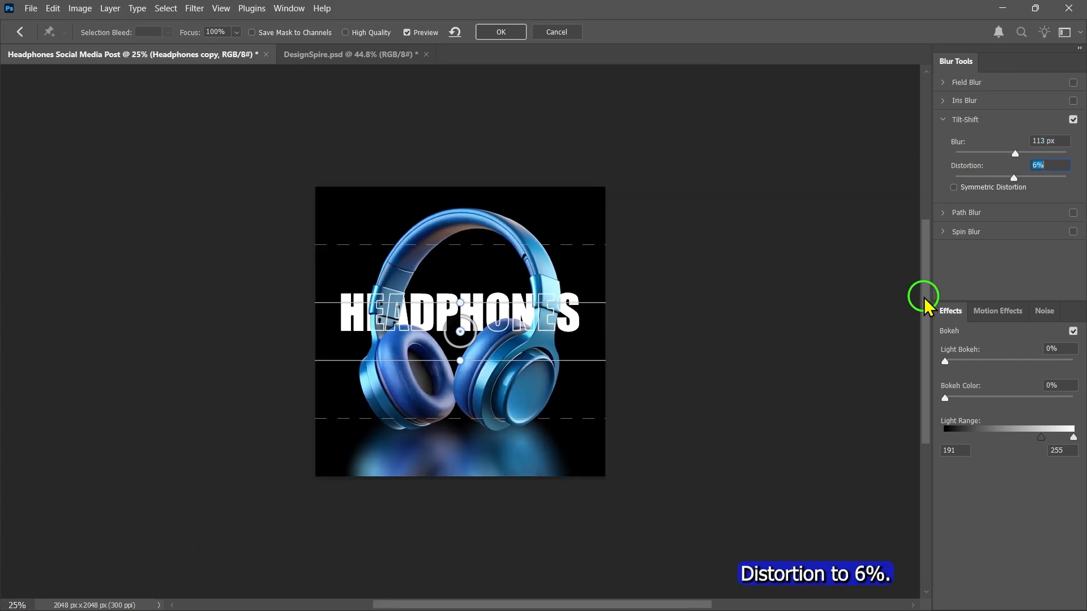
{"action": "scroll", "coordinate": [924, 297], "scroll_direction": "down", "scroll_amount": 1}
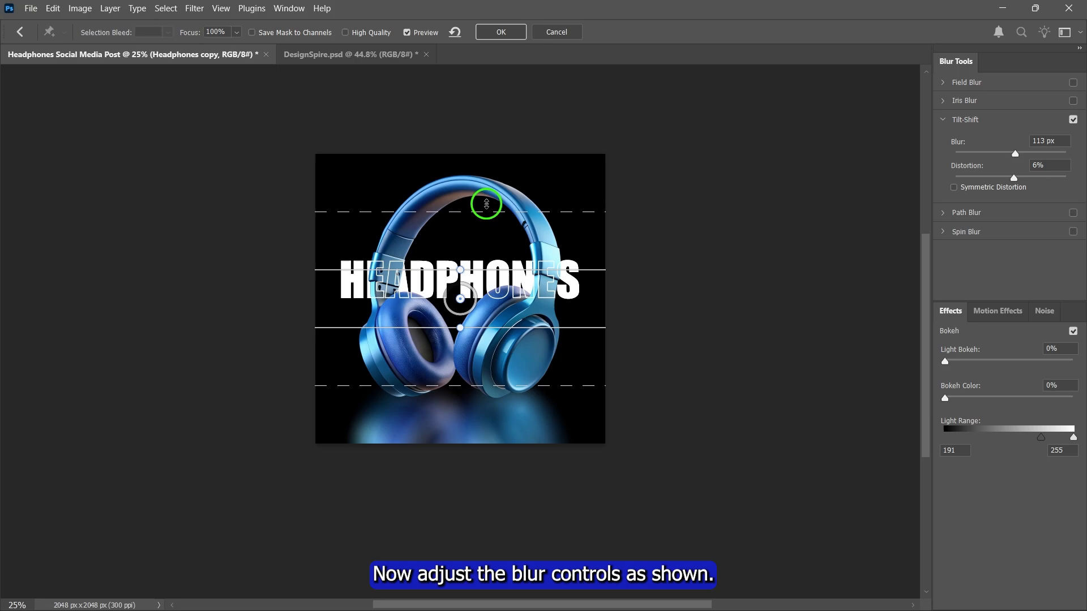
{"action": "left_click_drag", "start_coordinate": [487, 204], "coordinate": [486, 195]}
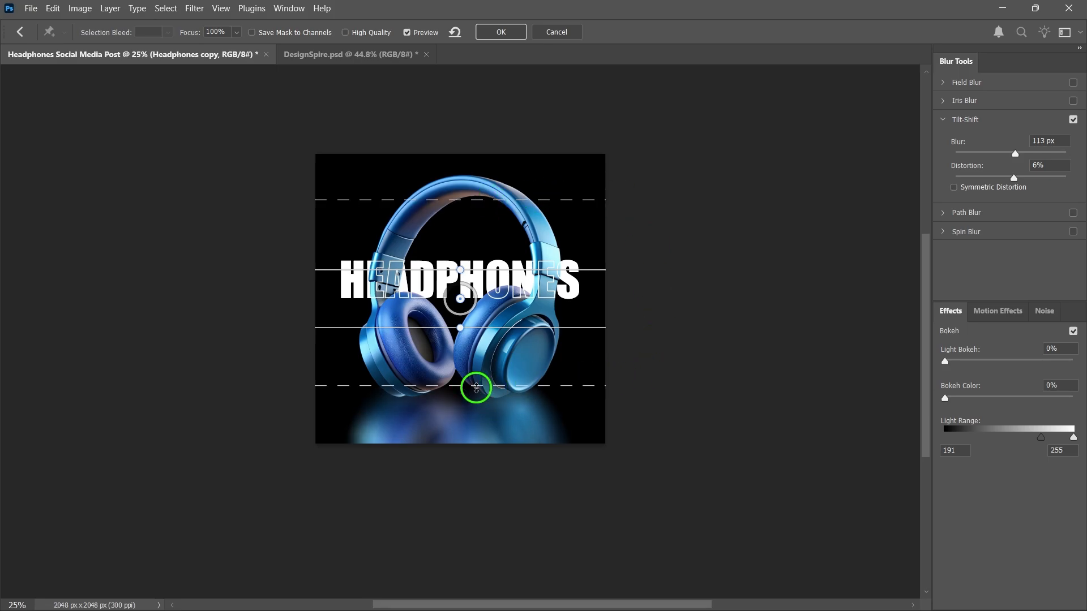
{"action": "left_click_drag", "start_coordinate": [476, 388], "coordinate": [476, 561]}
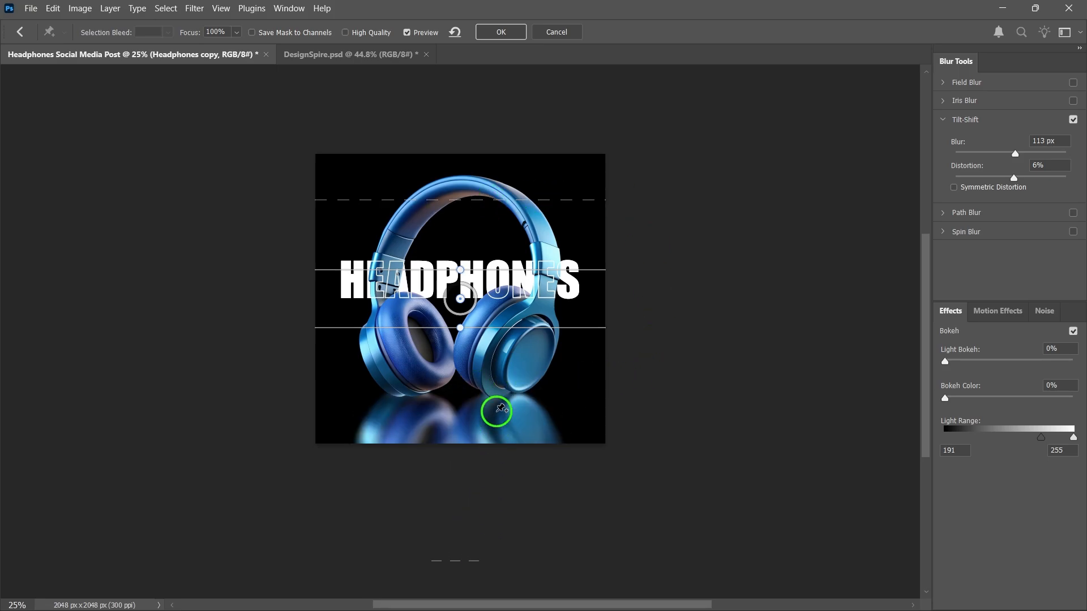
{"action": "left_click_drag", "start_coordinate": [460, 298], "coordinate": [460, 313]}
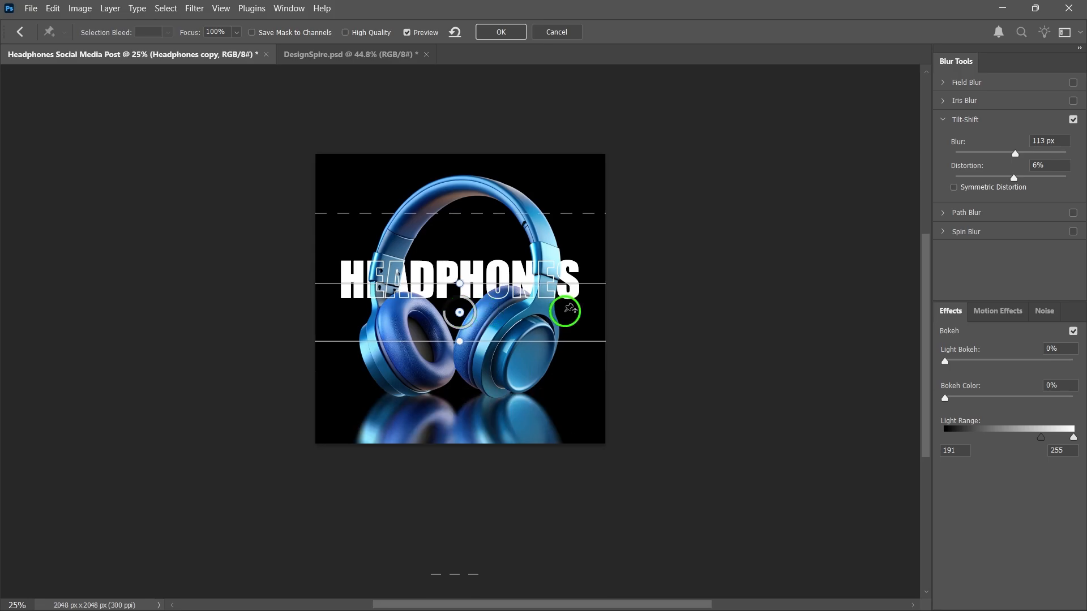
{"action": "left_click_drag", "start_coordinate": [498, 211], "coordinate": [505, 189]}
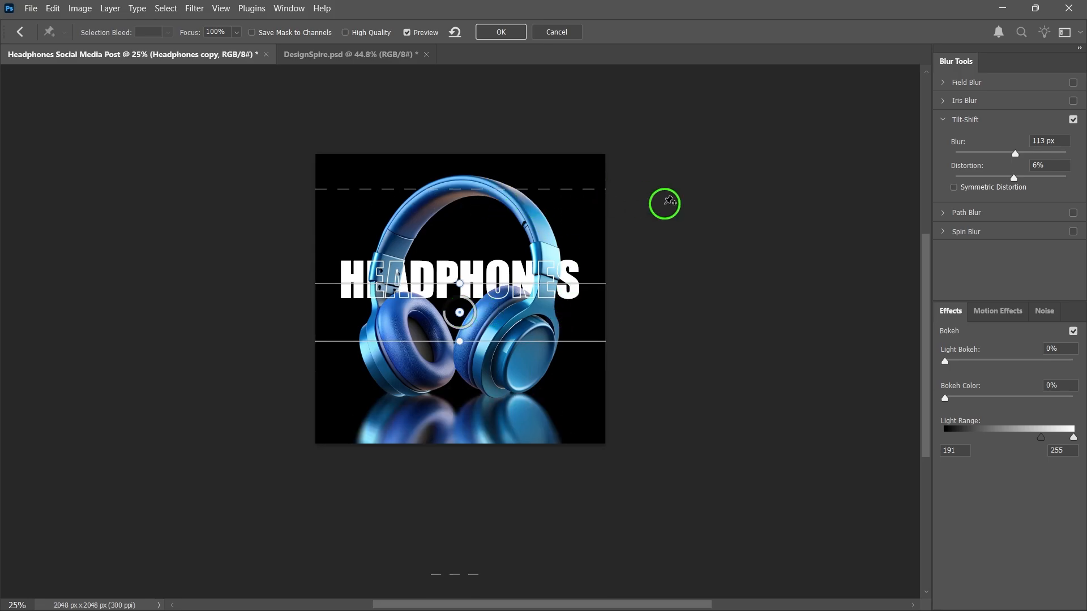
Set the blur's Light Bokeh to 40% and Bokeh Color to 91%, and apply the blur to the reflection layer.
{"action": "key", "text": "ctrl+0"}
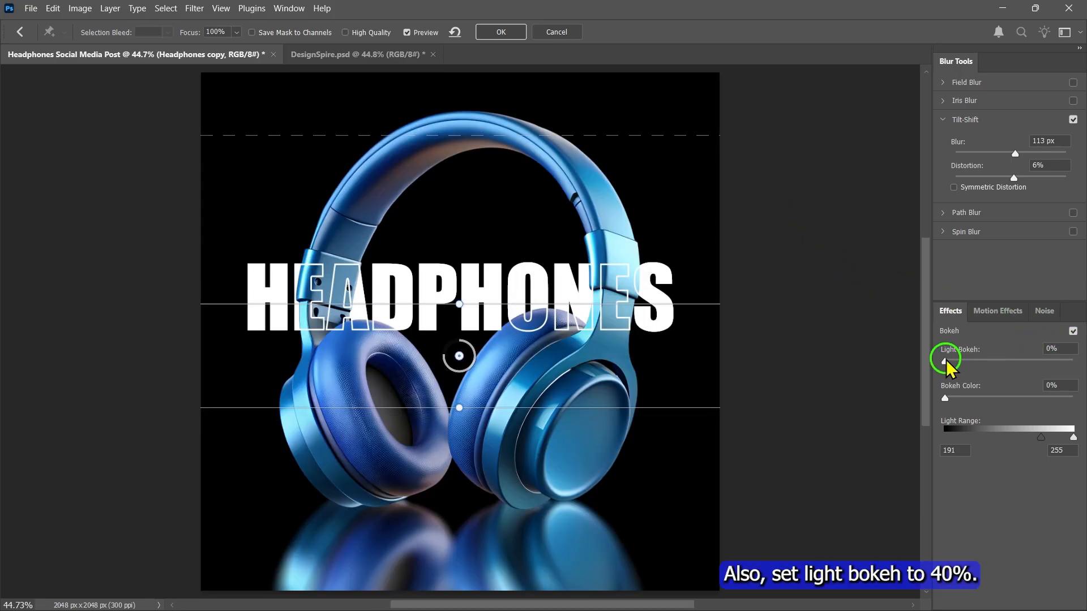
{"action": "left_click_drag", "start_coordinate": [945, 361], "coordinate": [996, 361]}
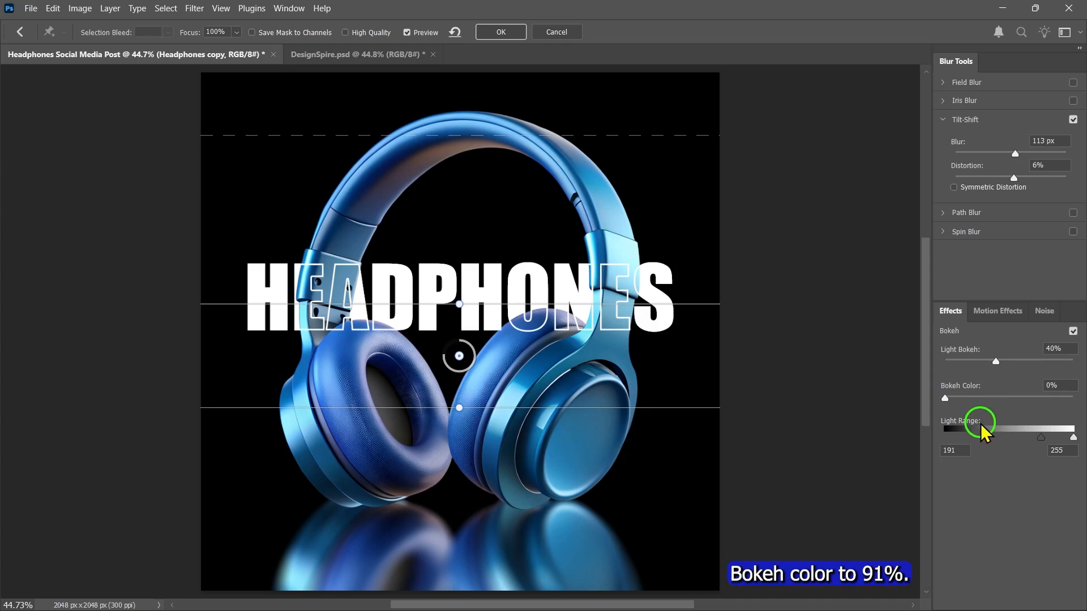
{"action": "left_click_drag", "start_coordinate": [945, 398], "coordinate": [1061, 406]}
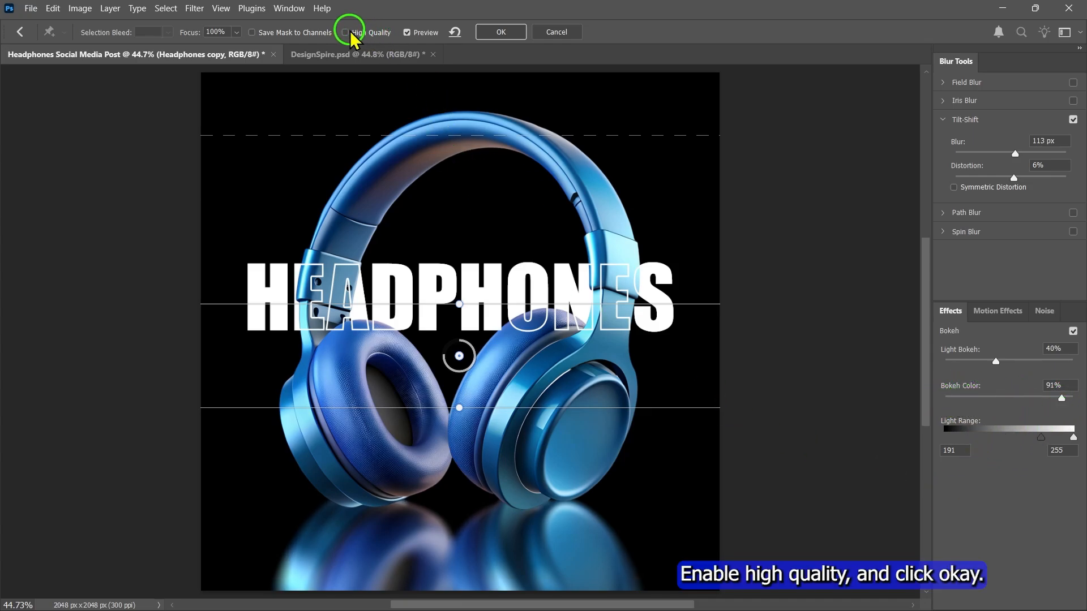
{"action": "left_click", "coordinate": [491, 35]}
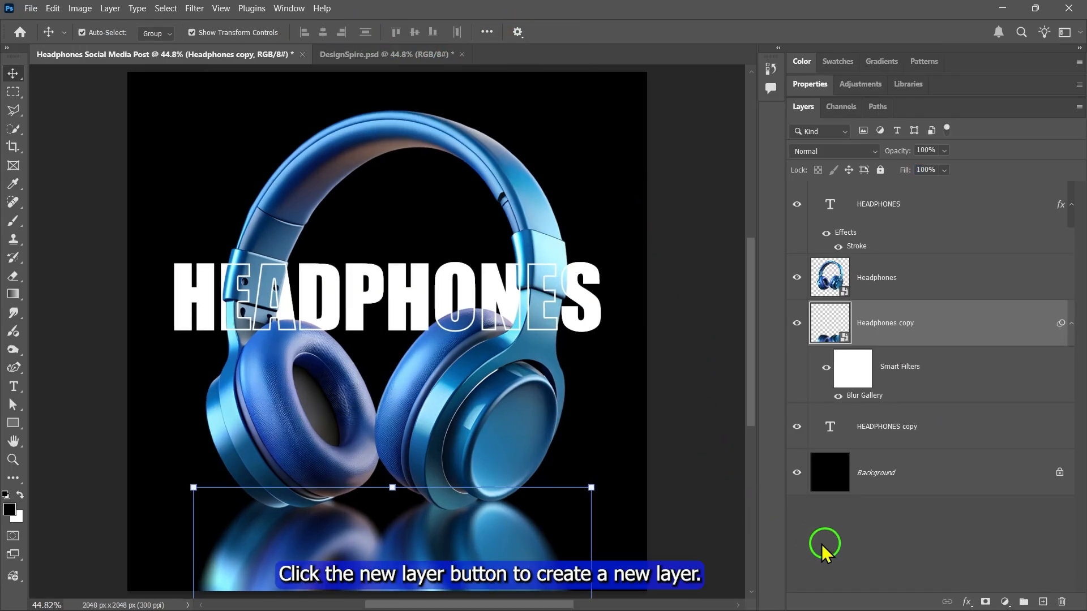
Create a new empty layer and move it directly above the Background layer.
{"action": "left_click", "coordinate": [1043, 601]}
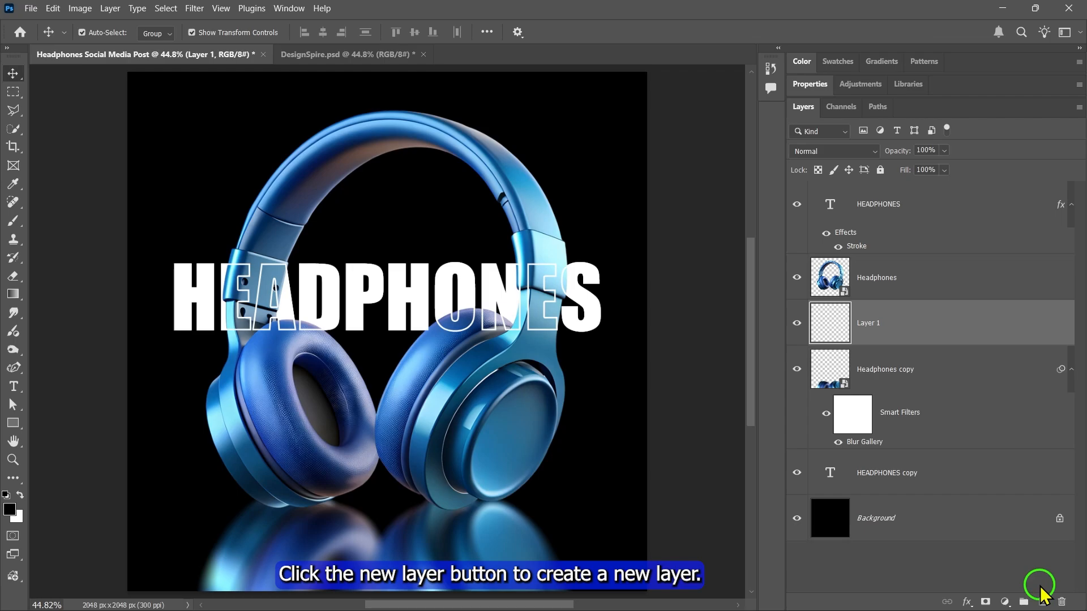
{"action": "left_click", "coordinate": [894, 327]}
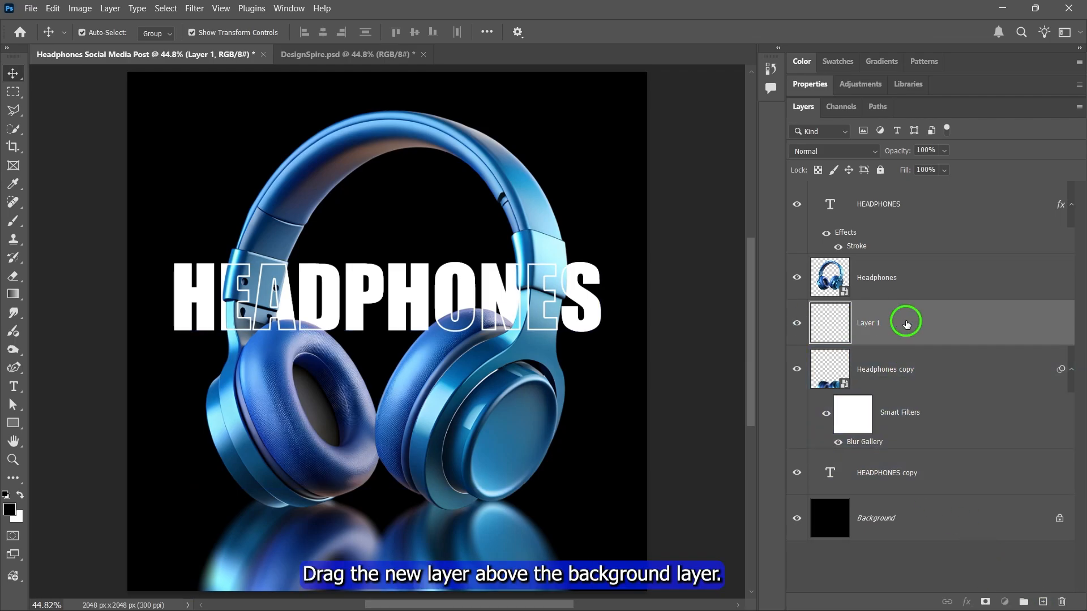
{"action": "left_click_drag", "start_coordinate": [907, 324], "coordinate": [857, 486]}
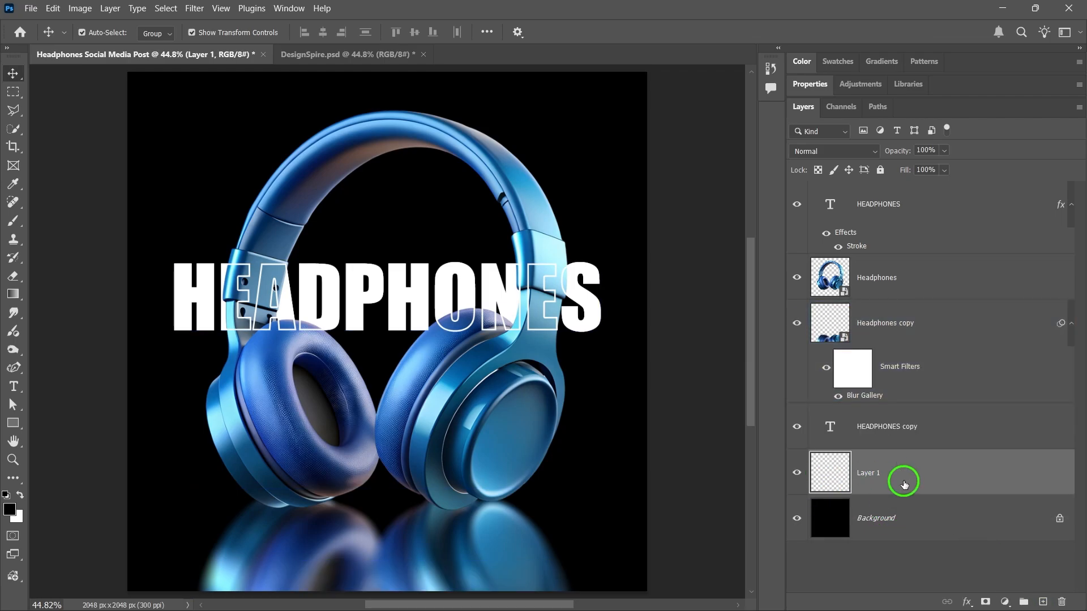
Choose the Brush tool with the Soft Round preset and enlarge the brush to 2200 px.
{"action": "left_click", "coordinate": [12, 221]}
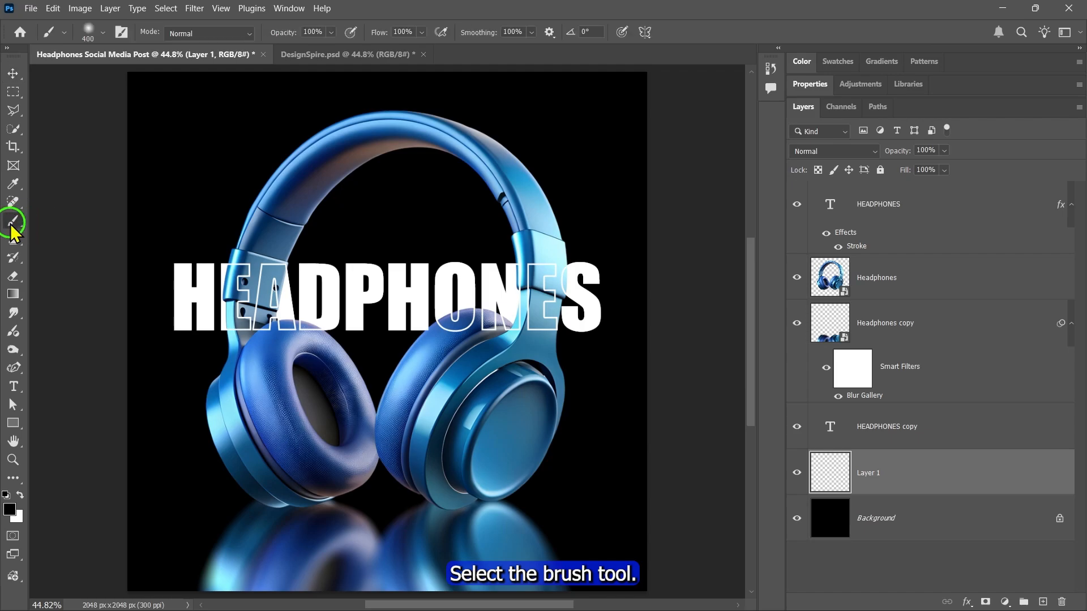
{"action": "left_click", "coordinate": [102, 33]}
{"action": "left_click", "coordinate": [74, 211]}
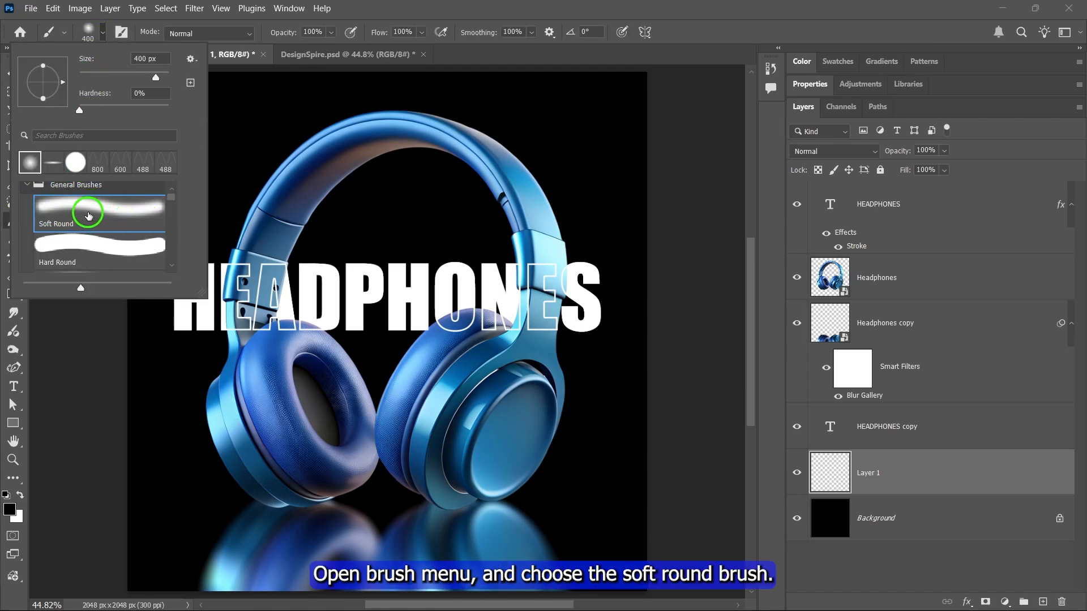
{"action": "left_click", "coordinate": [97, 30]}
{"action": "key", "text": "bracketright"}
{"action": "key", "text": "bracketright"}
{"action": "key", "text": "bracketright"}
{"action": "key", "text": "bracketright"}
{"action": "key", "text": "bracketright"}
{"action": "key", "text": "bracketright"}
{"action": "key", "text": "bracketright"}
{"action": "key", "text": "bracketright"}
{"action": "key", "text": "bracketright"}
{"action": "key", "text": "bracketright"}
{"action": "key", "text": "bracketright"}
{"action": "key", "text": "bracketright"}
{"action": "key", "text": "bracketright"}
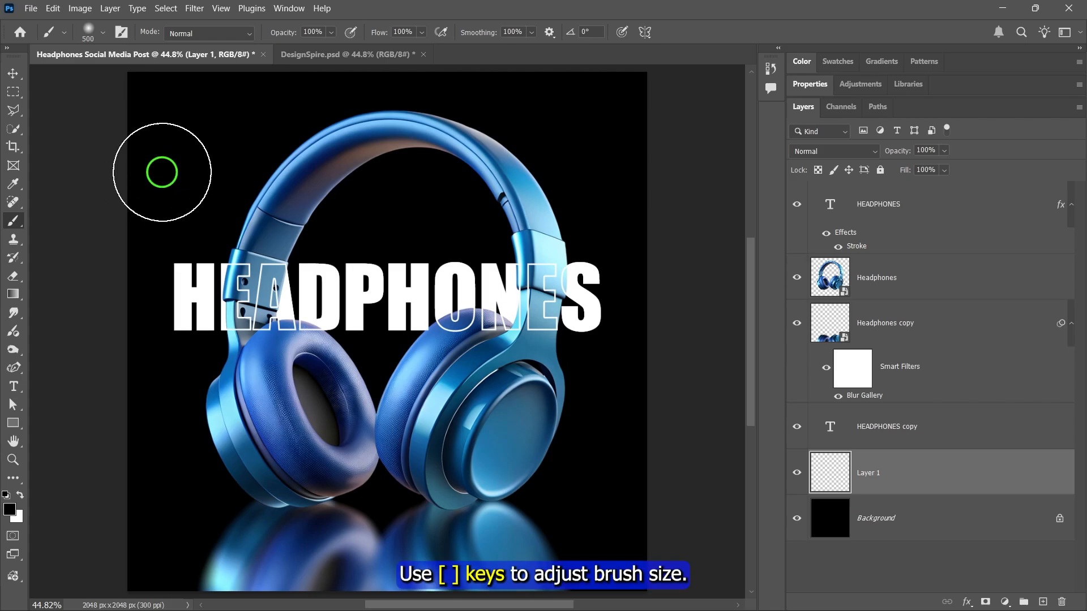
{"action": "key", "text": "bracketright"}
{"action": "key", "text": "bracketright"}
{"action": "key", "text": "bracketright"}
{"action": "key", "text": "bracketright"}
{"action": "key", "text": "bracketright"}
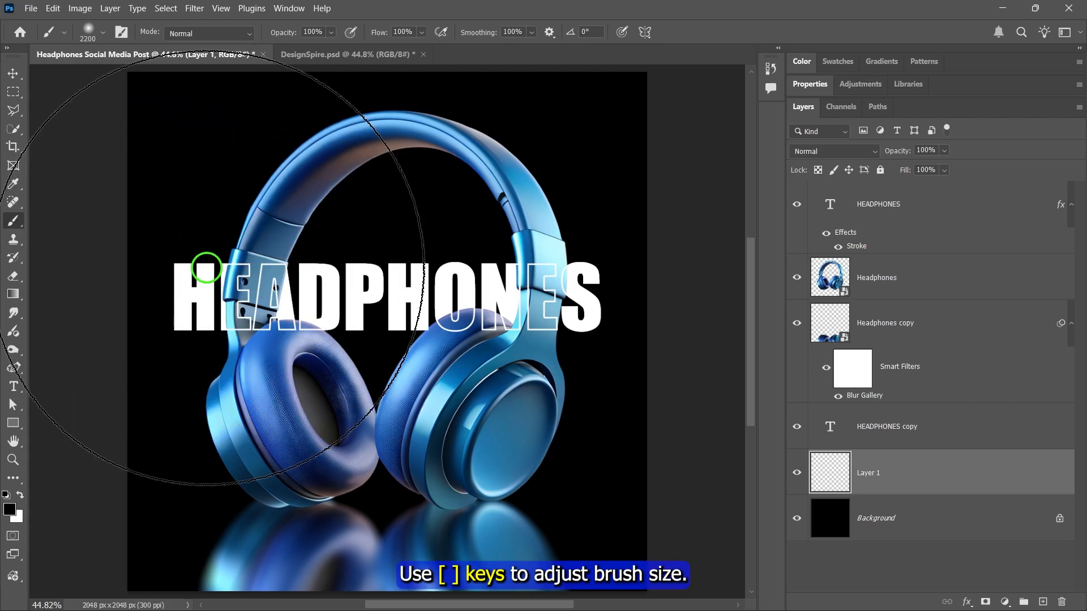
Paint one white dab at the base of the headphones on Layer 1 and convert the layer to a Smart Object.
{"action": "left_click", "coordinate": [19, 499]}
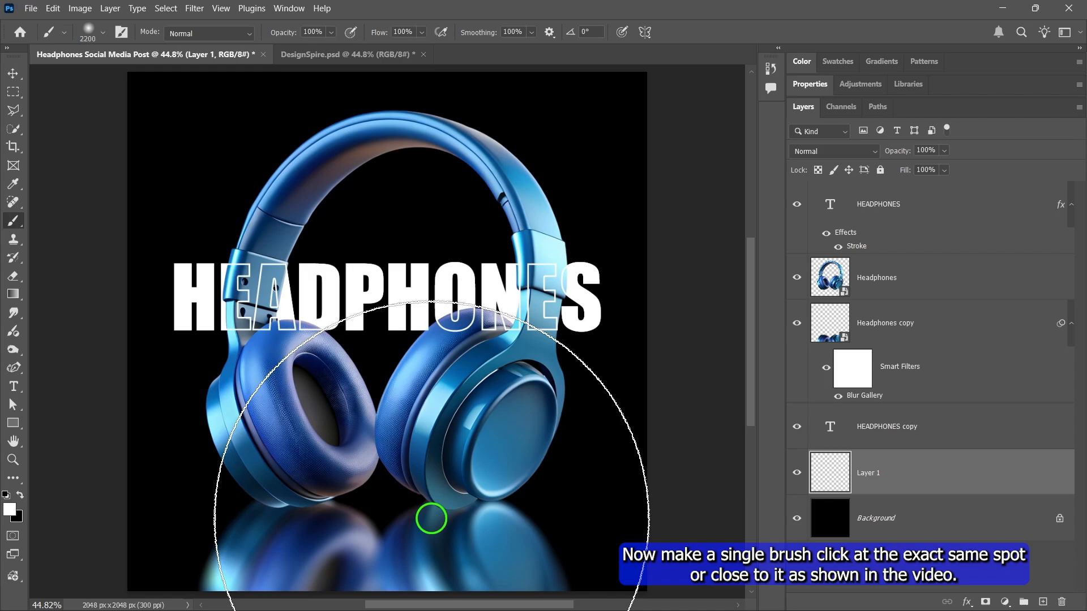
{"action": "left_click", "coordinate": [431, 518]}
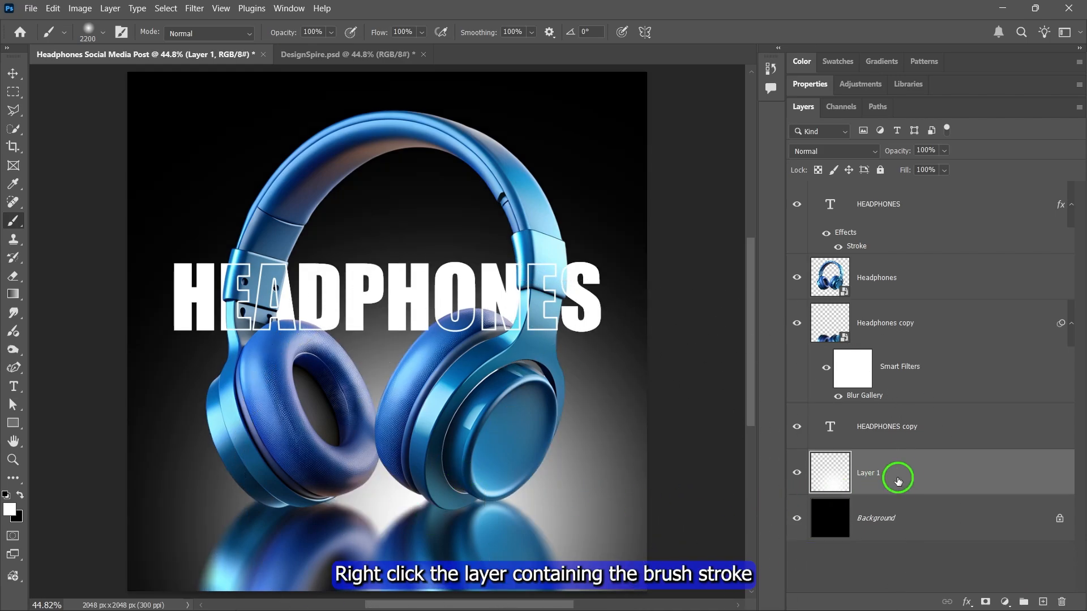
{"action": "right_click", "coordinate": [859, 477]}
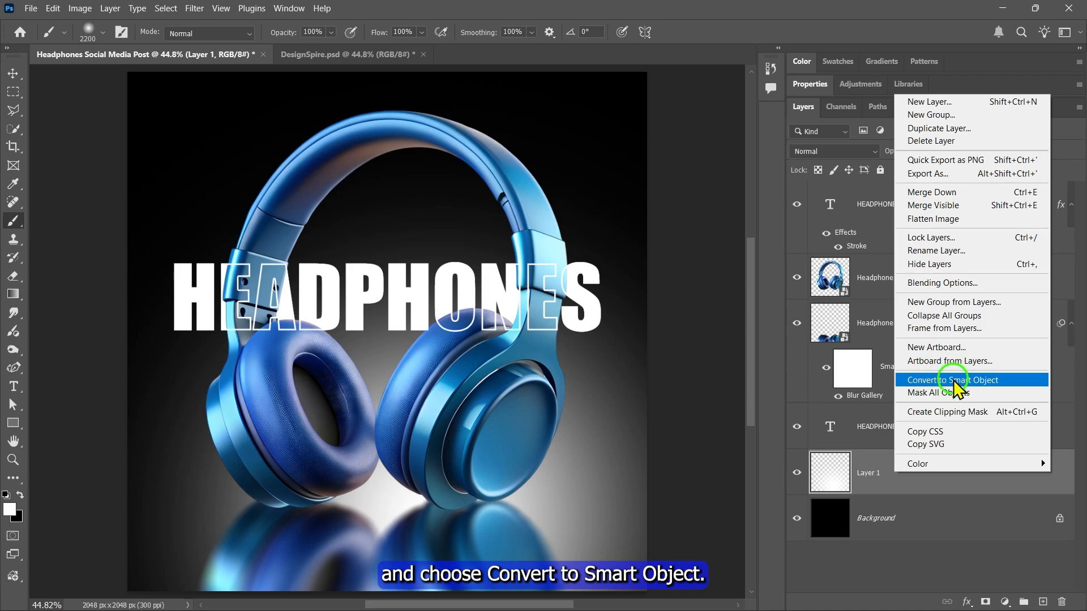
{"action": "left_click", "coordinate": [954, 380]}
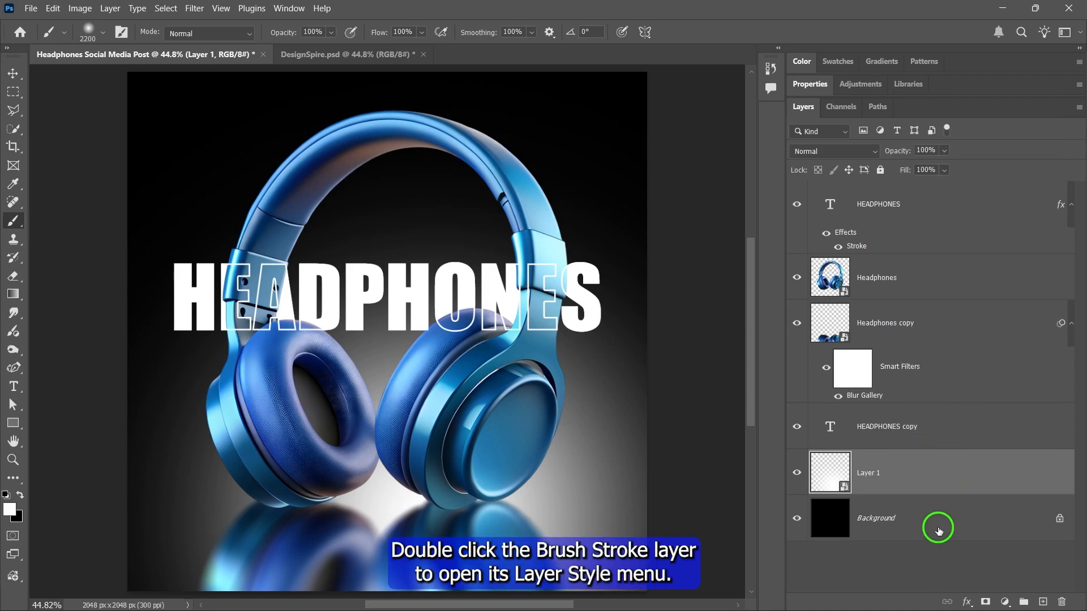
Add a Color Overlay style to Layer 1 in dark blue 0000eb with Multiply blending at 100% opacity.
{"action": "double_click", "coordinate": [913, 477]}
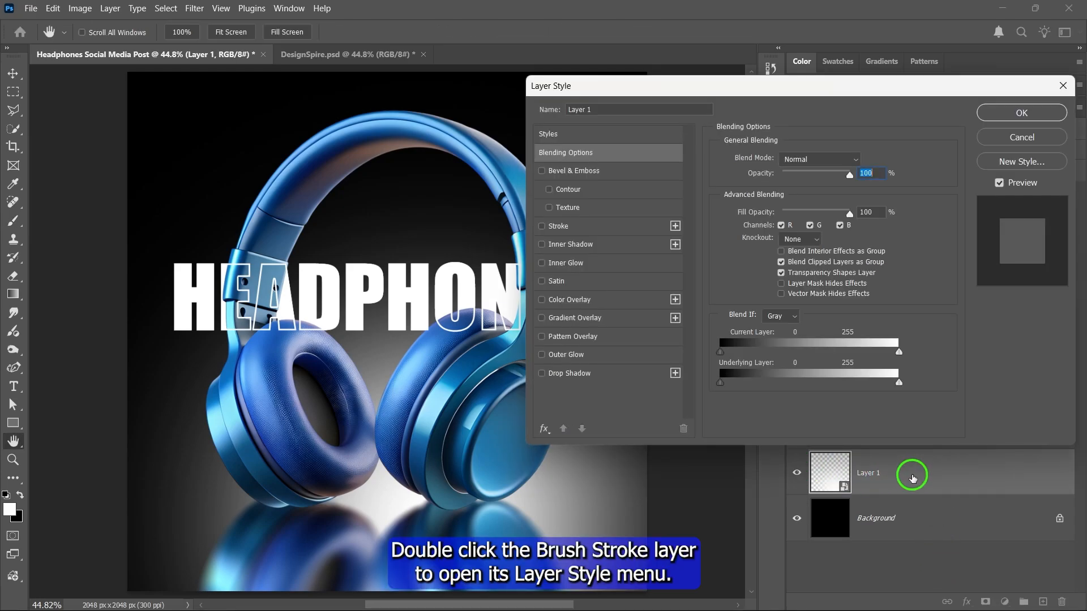
{"action": "left_click", "coordinate": [569, 300]}
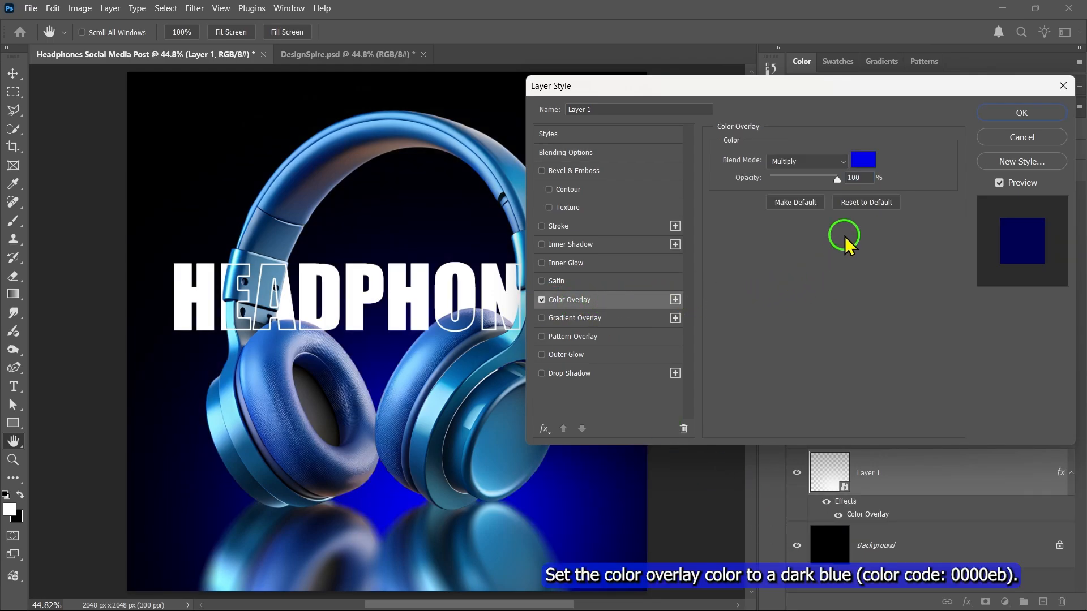
{"action": "left_click", "coordinate": [858, 163]}
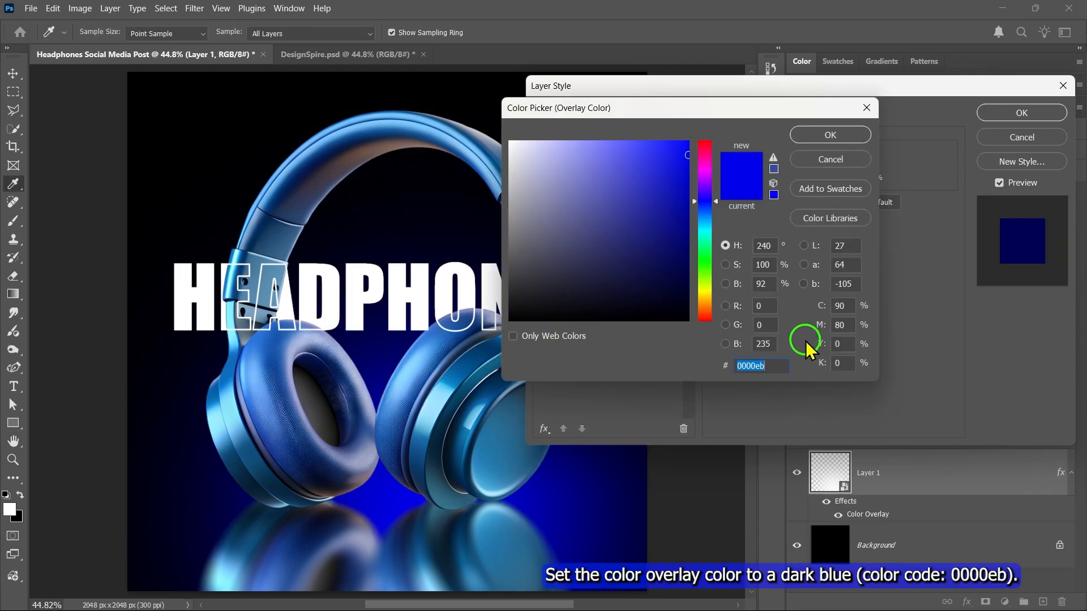
{"action": "left_click", "coordinate": [816, 139]}
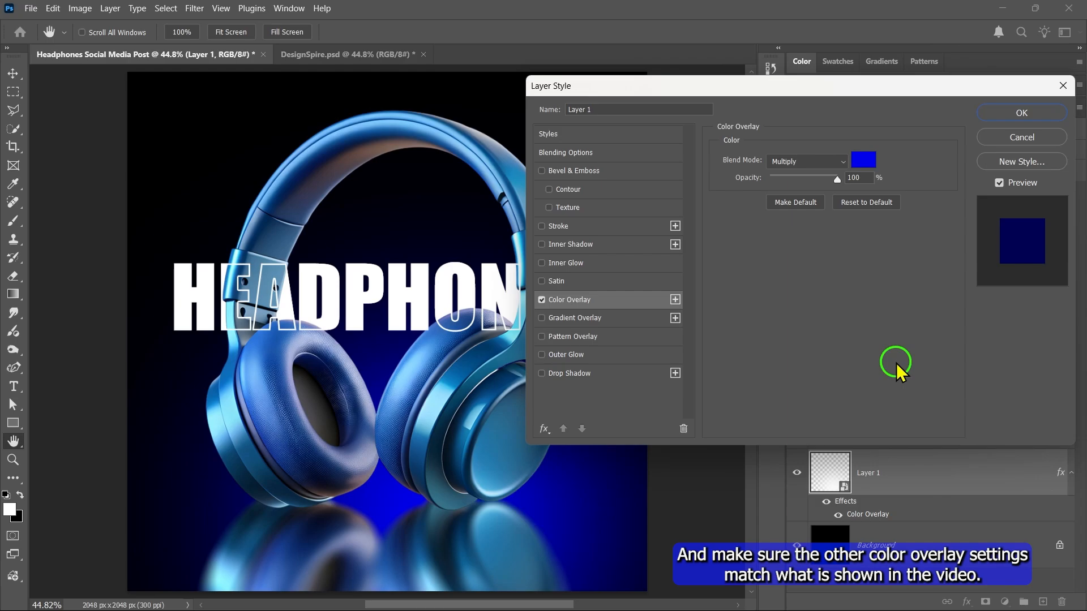
{"action": "left_click", "coordinate": [1019, 113]}
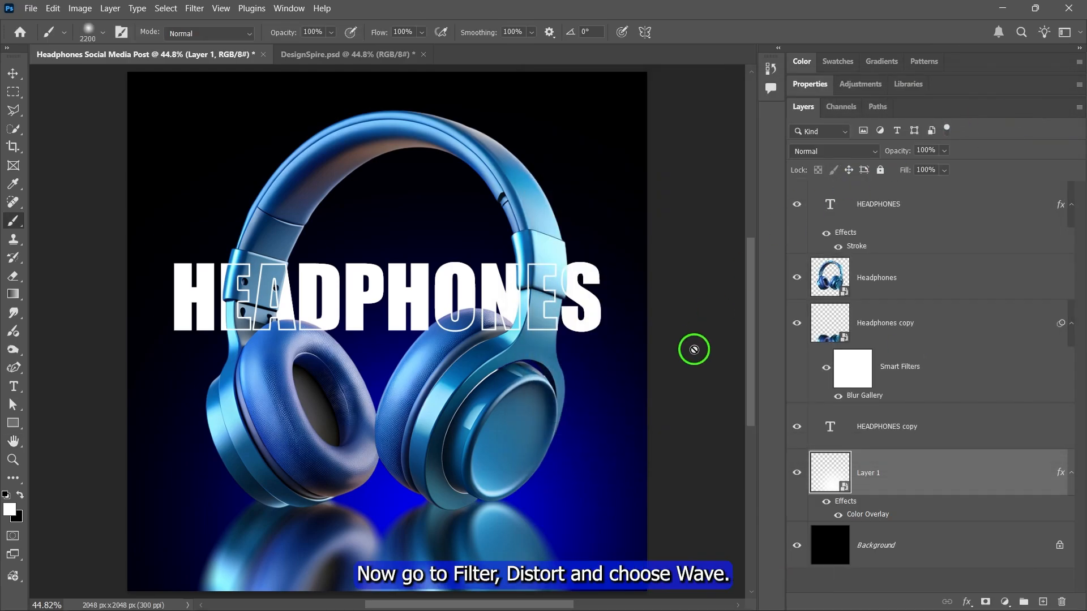
Apply a Sine Wave distortion to Layer 1 with 24 generators, wavelength 159–664, amplitude 1–164, scale 100% and repeated edge pixels.
{"action": "left_click", "coordinate": [194, 8]}
{"action": "mouse_move", "coordinate": [309, 272]}
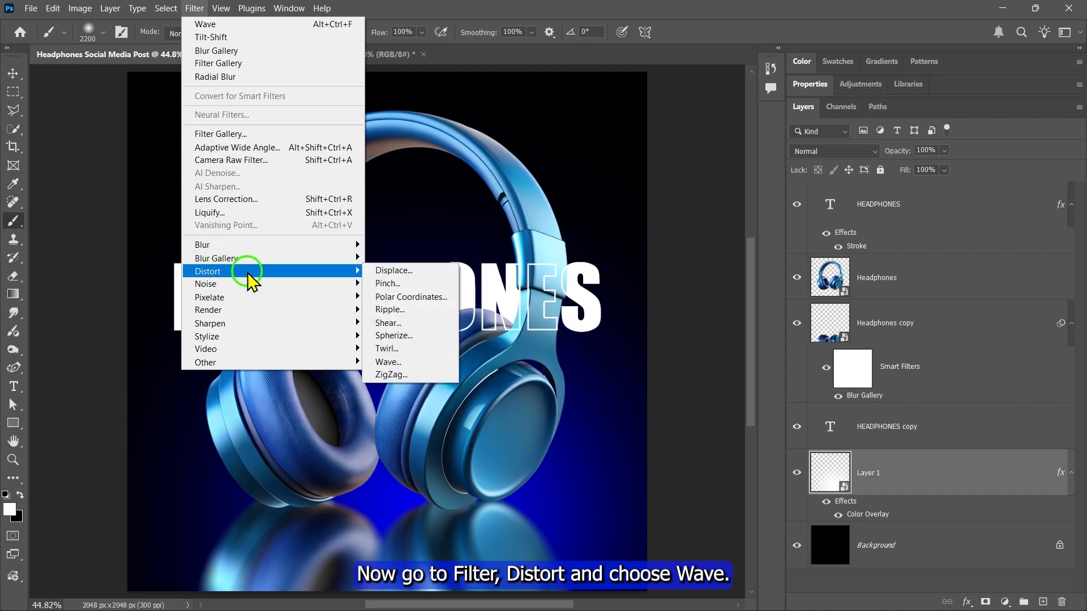
{"action": "left_click", "coordinate": [378, 363]}
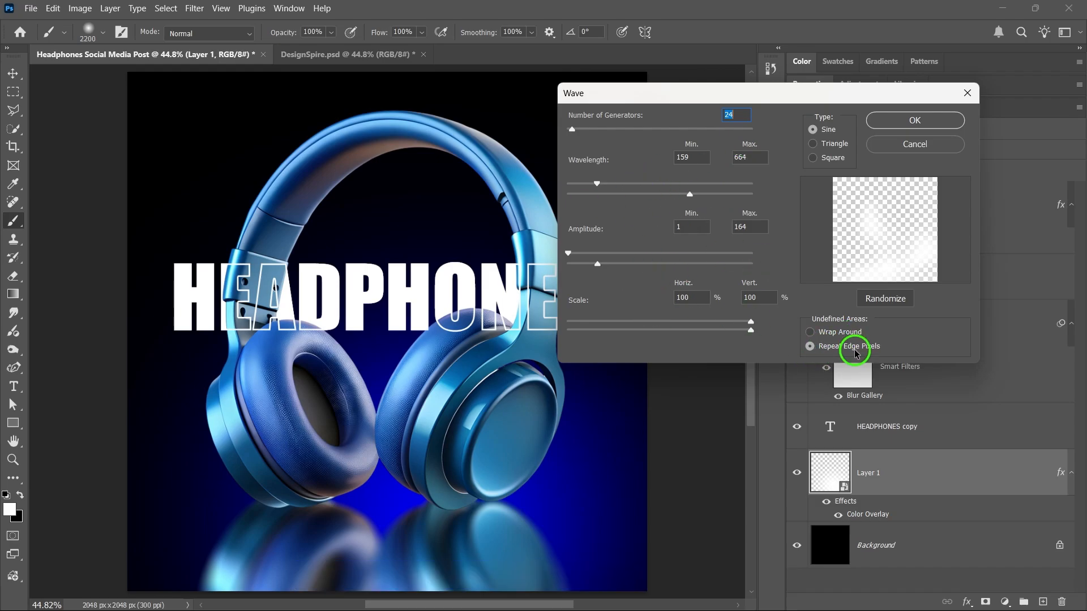
{"action": "left_click", "coordinate": [915, 120]}
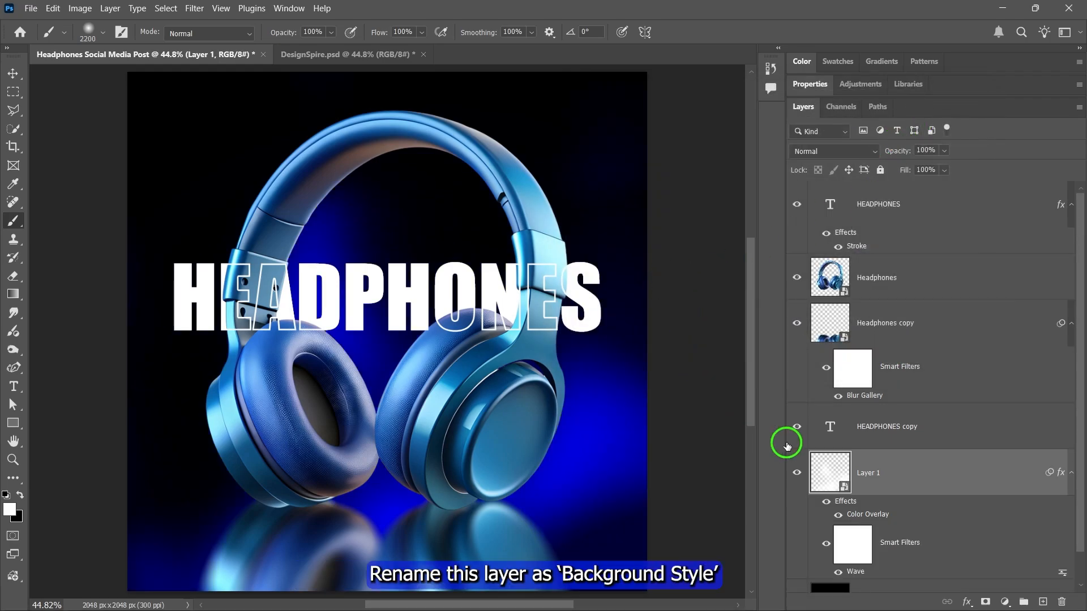
Rename Layer 1 to Background Style and set its opacity to 46%.
{"action": "double_click", "coordinate": [869, 473]}
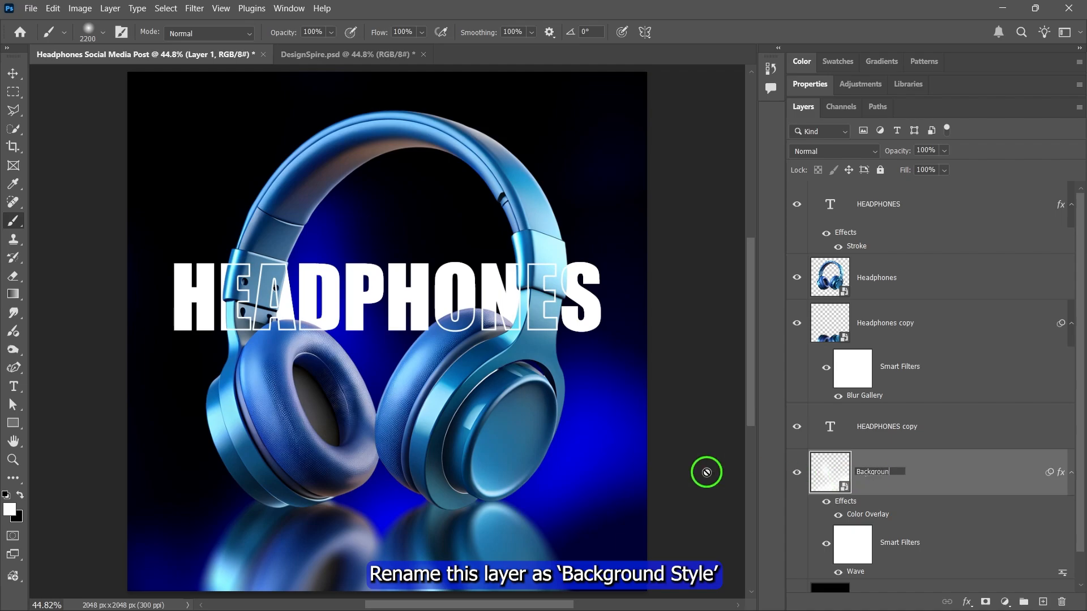
{"action": "key", "text": "Return"}
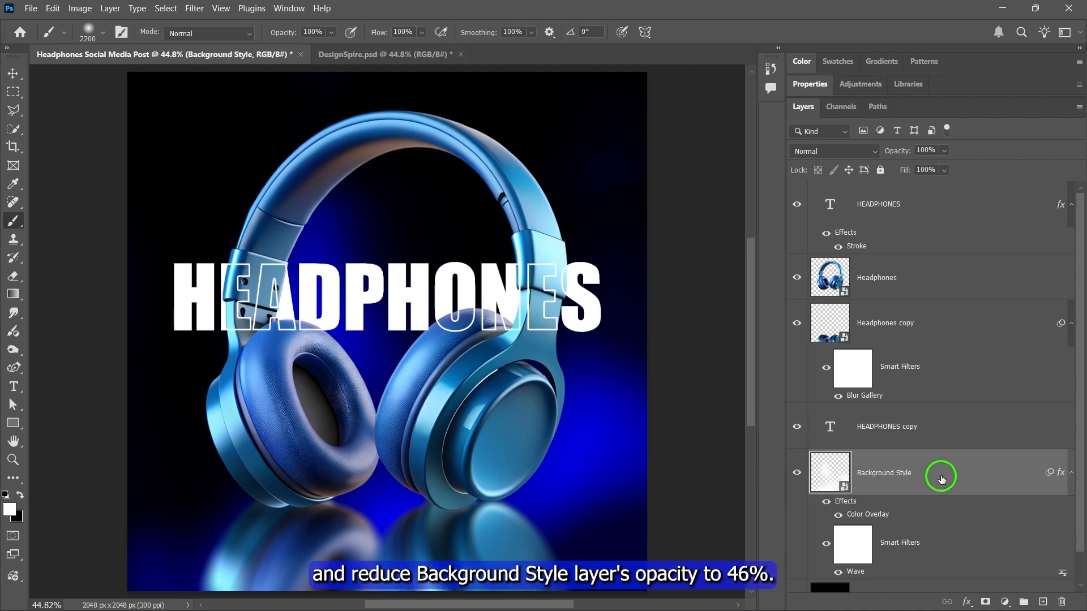
{"action": "left_click", "coordinate": [944, 151]}
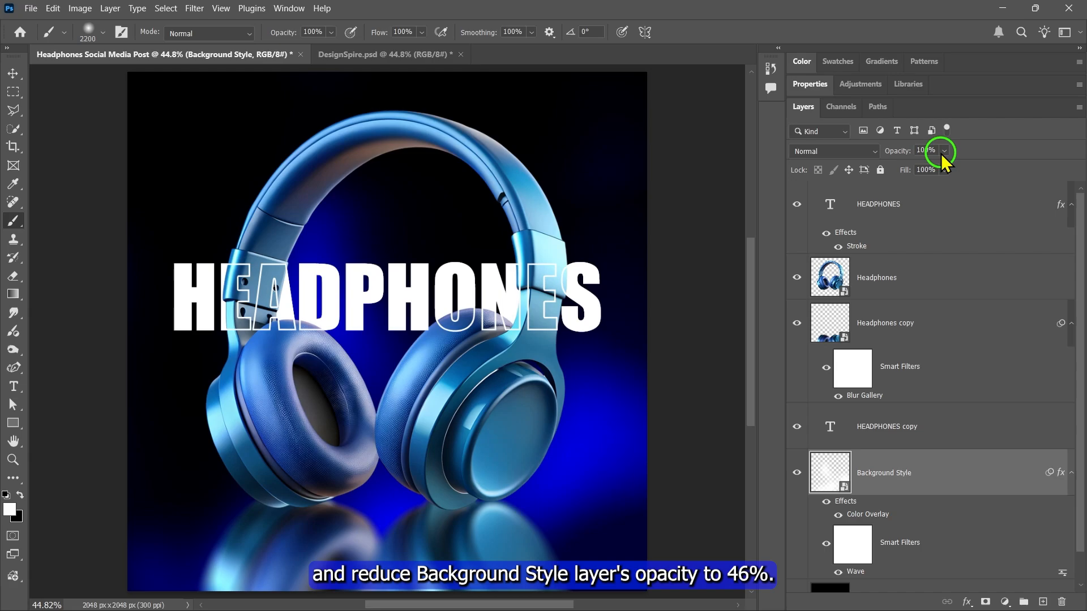
{"action": "left_click_drag", "start_coordinate": [939, 168], "coordinate": [921, 181]}
{"action": "left_click", "coordinate": [942, 153]}
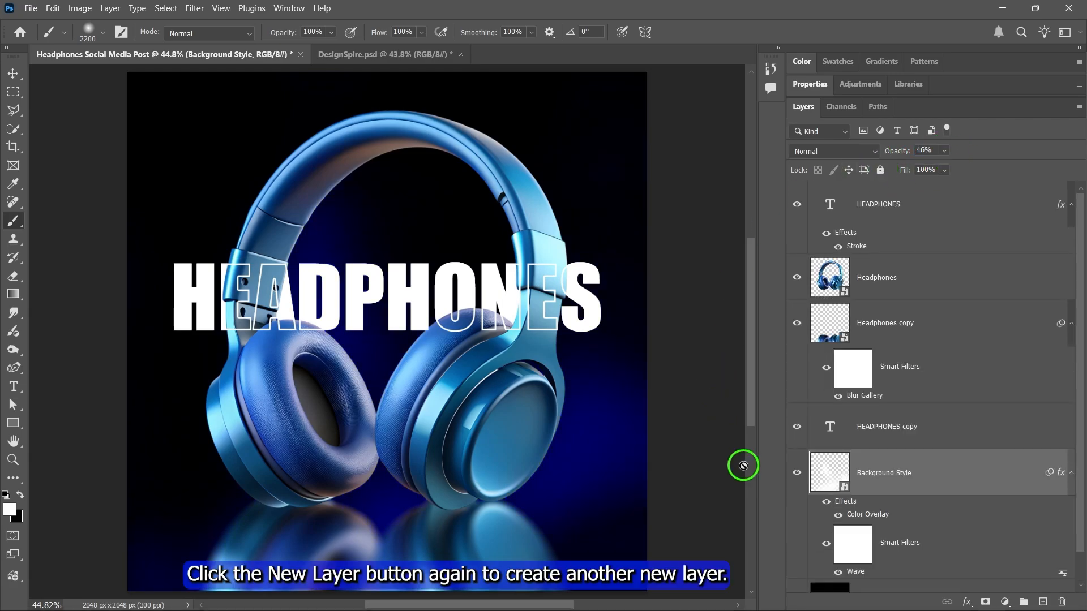
Add a new layer above Background Style and paint one soft white dab at size 2300 in the canvas's upper-left corner.
{"action": "left_click", "coordinate": [1044, 603]}
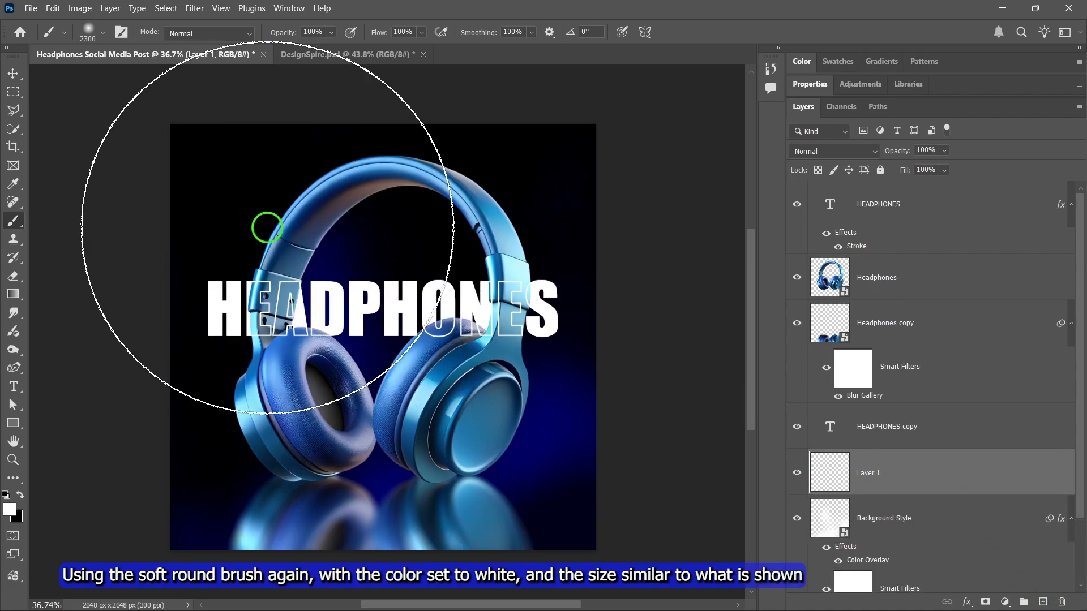
{"action": "key", "text": "bracketright"}
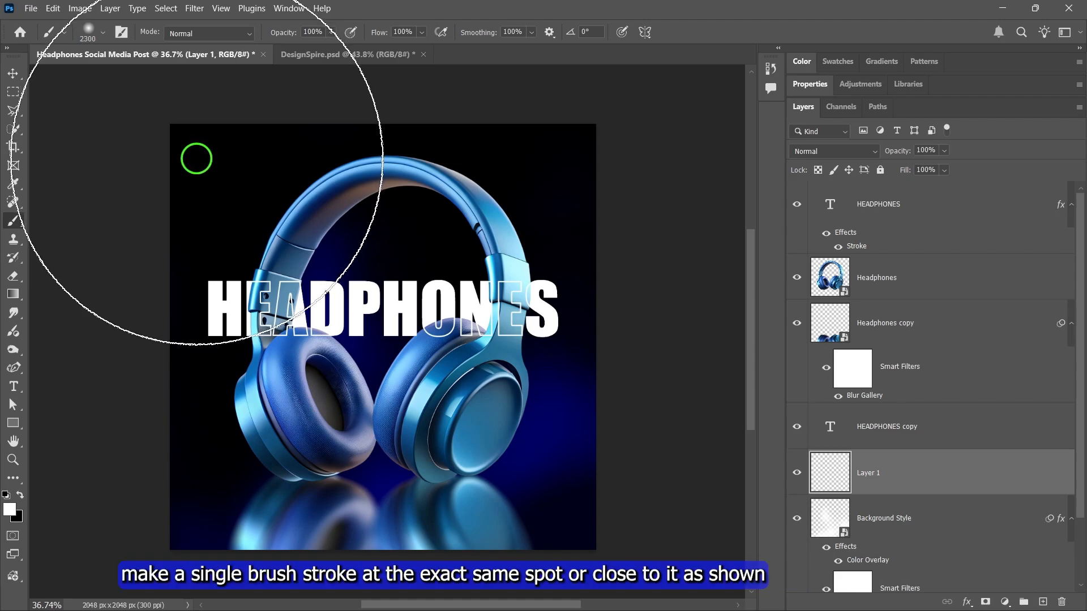
{"action": "left_click", "coordinate": [196, 159]}
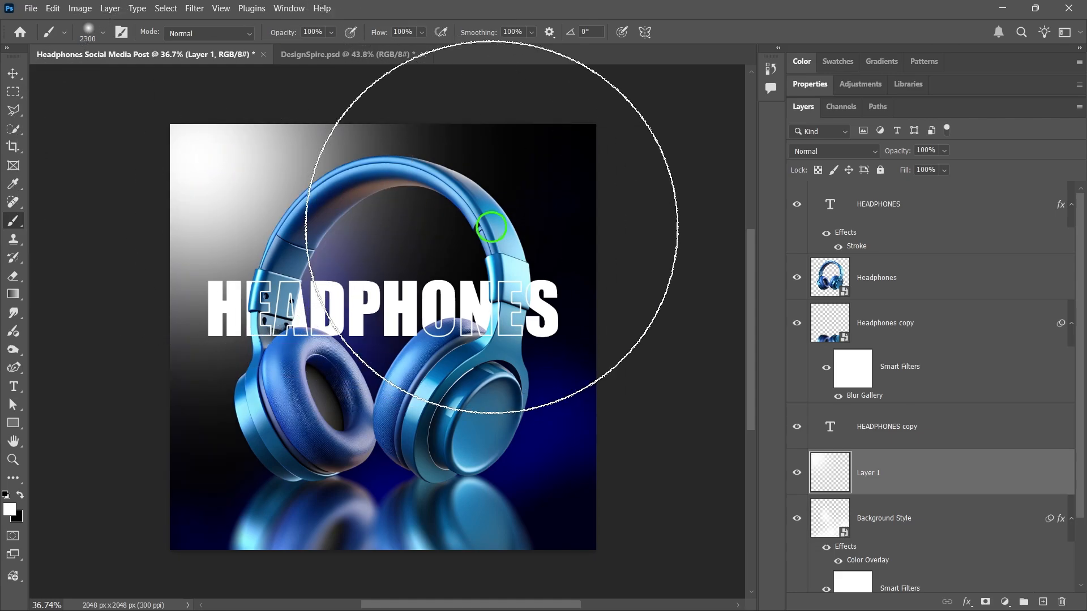
Rename the newly painted layer to Background Style Pt 2 and convert it to a Smart Object.
{"action": "double_click", "coordinate": [889, 473]}
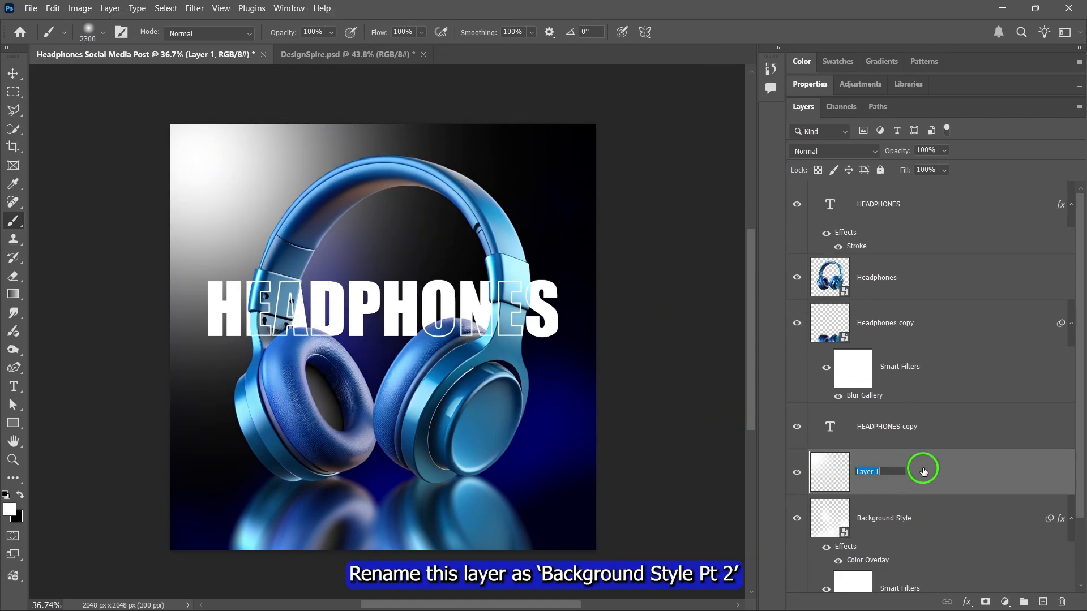
{"action": "type", "text": "Background Style Pt"}
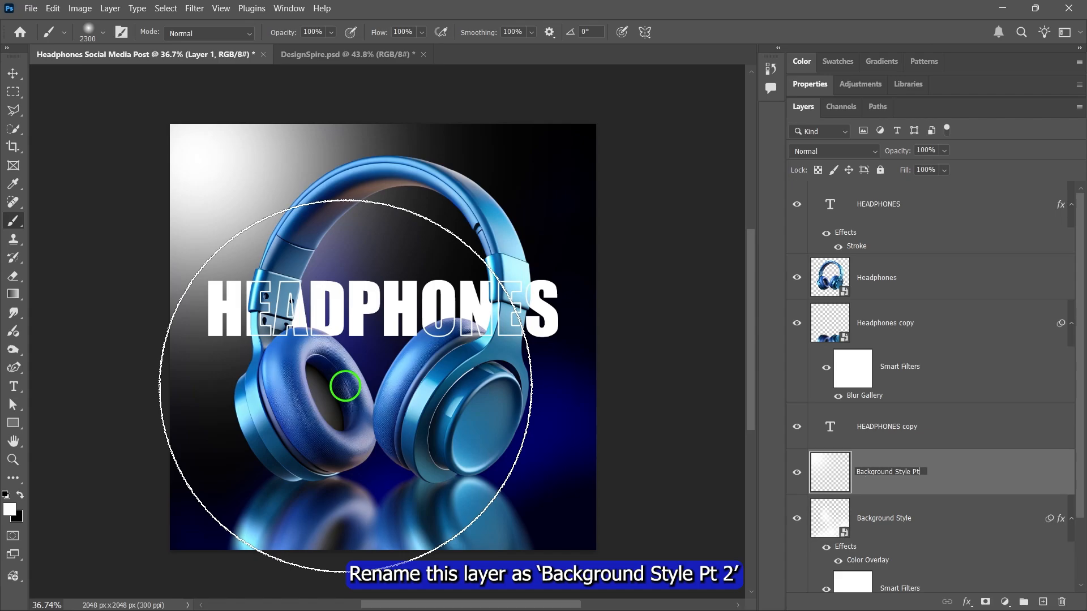
{"action": "type", "text": " 2"}
{"action": "key", "text": "Return"}
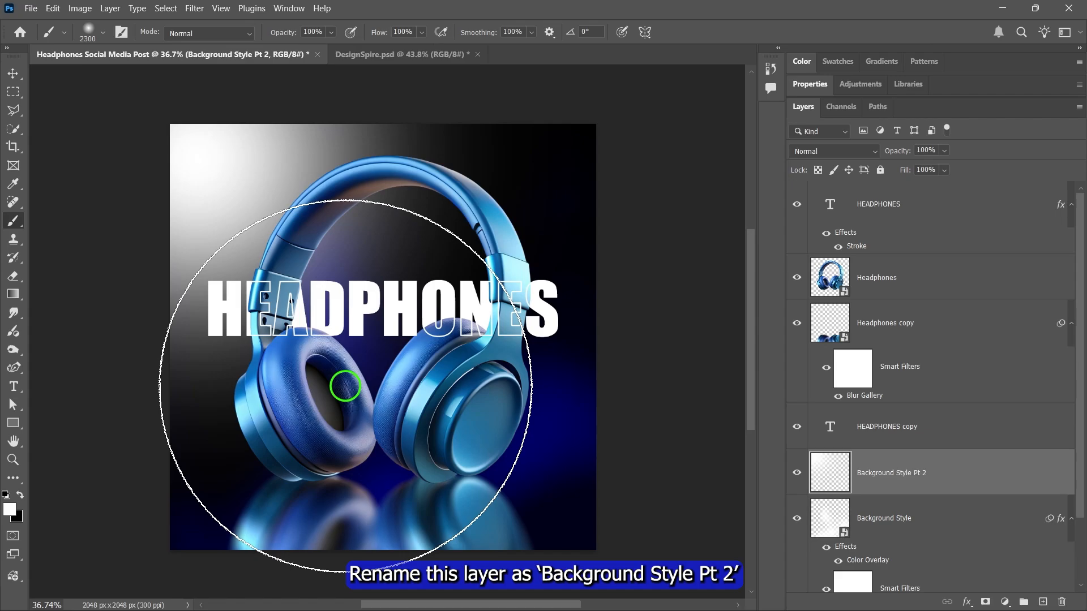
{"action": "right_click", "coordinate": [880, 474]}
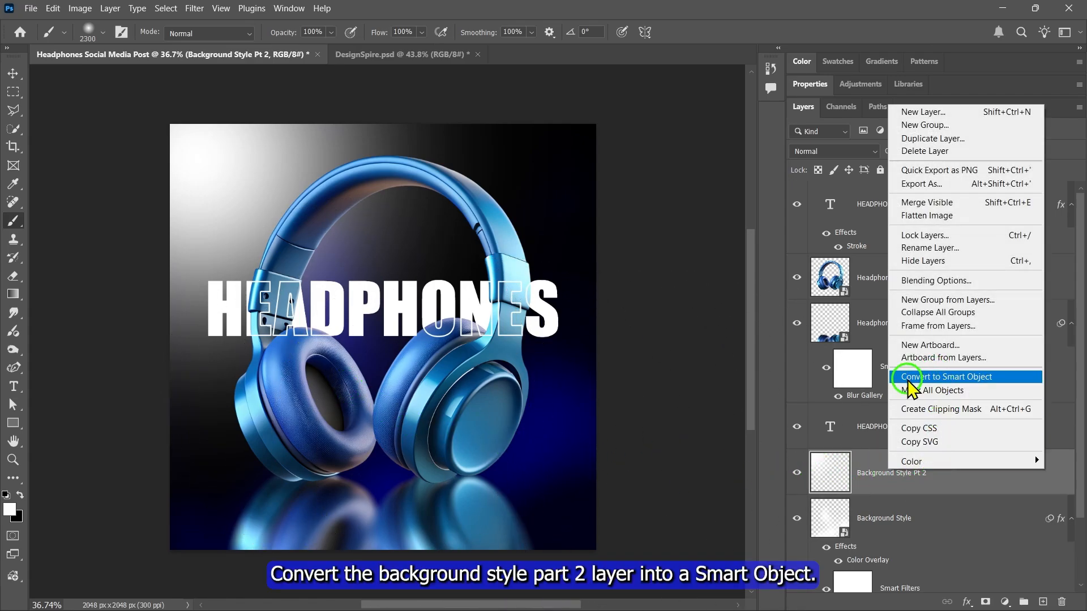
{"action": "left_click", "coordinate": [942, 378]}
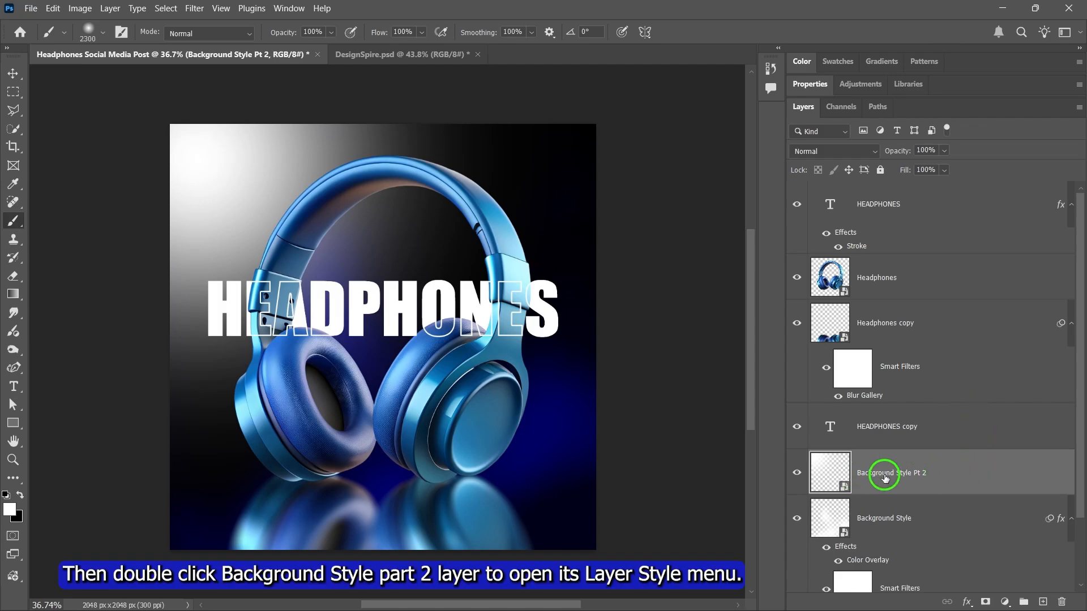
Give Background Style Pt 2 a Color Overlay in 0000eb with Multiply blending at 100%, and set the layer's opacity to 45%.
{"action": "double_click", "coordinate": [943, 473]}
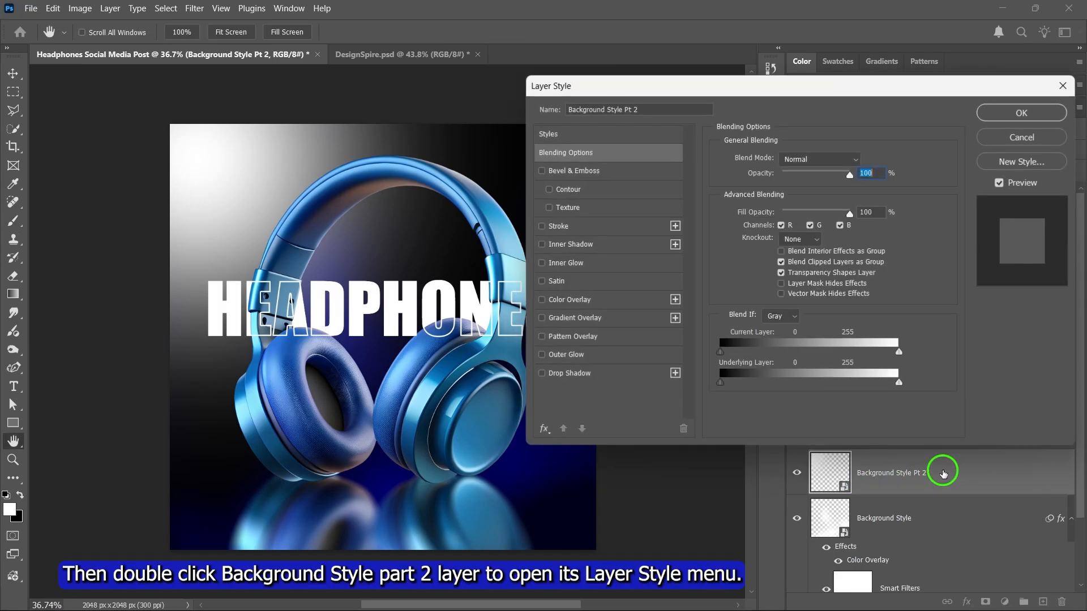
{"action": "left_click", "coordinate": [559, 301]}
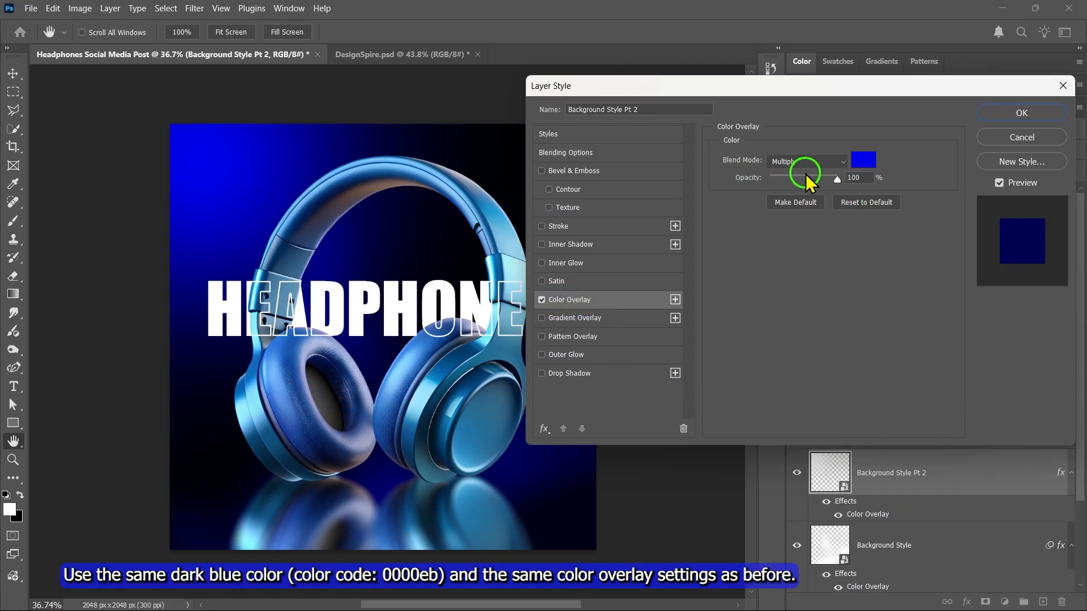
{"action": "left_click", "coordinate": [864, 161]}
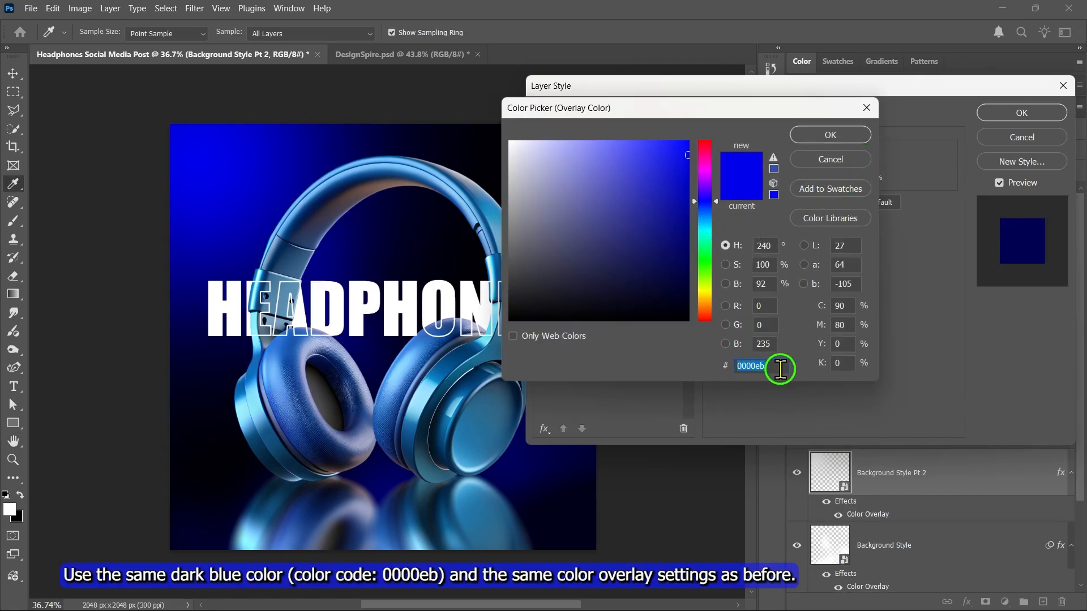
{"action": "left_click", "coordinate": [828, 135]}
{"action": "left_click", "coordinate": [1022, 114]}
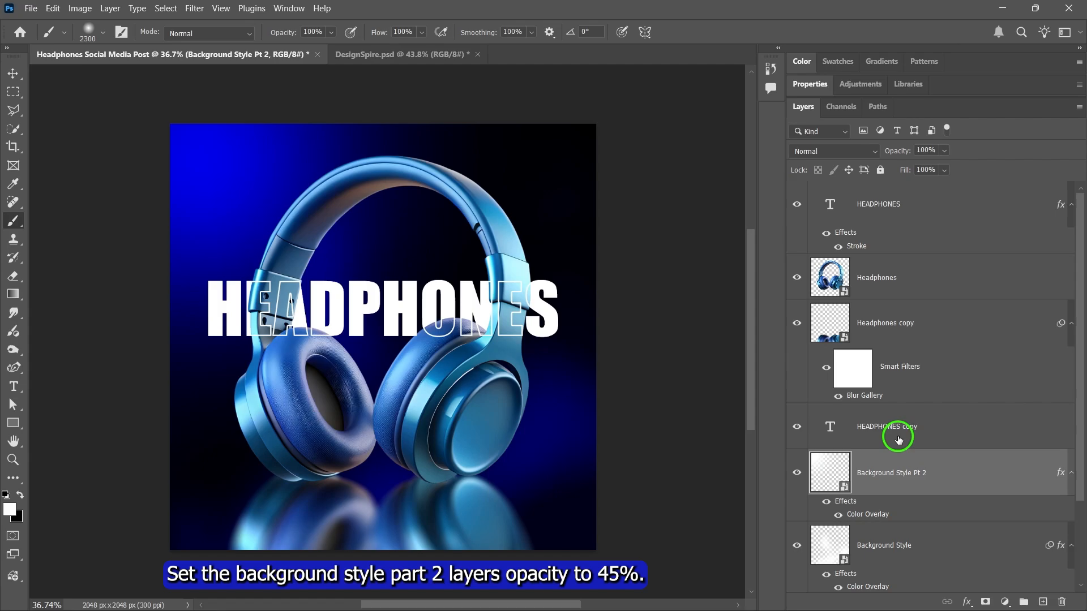
{"action": "left_click_drag", "start_coordinate": [944, 150], "coordinate": [938, 170]}
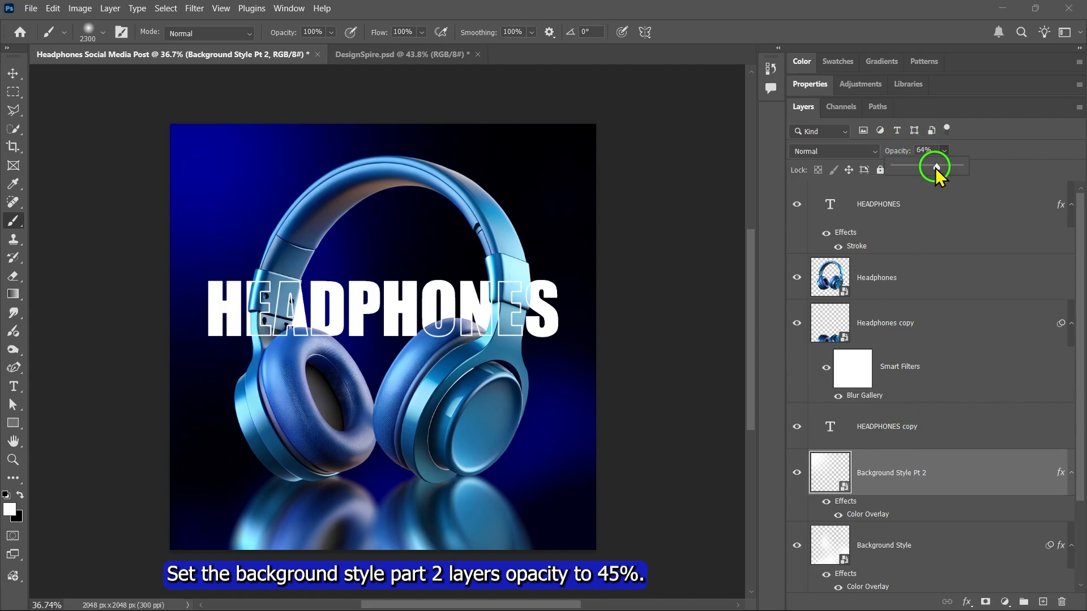
{"action": "left_click", "coordinate": [934, 151]}
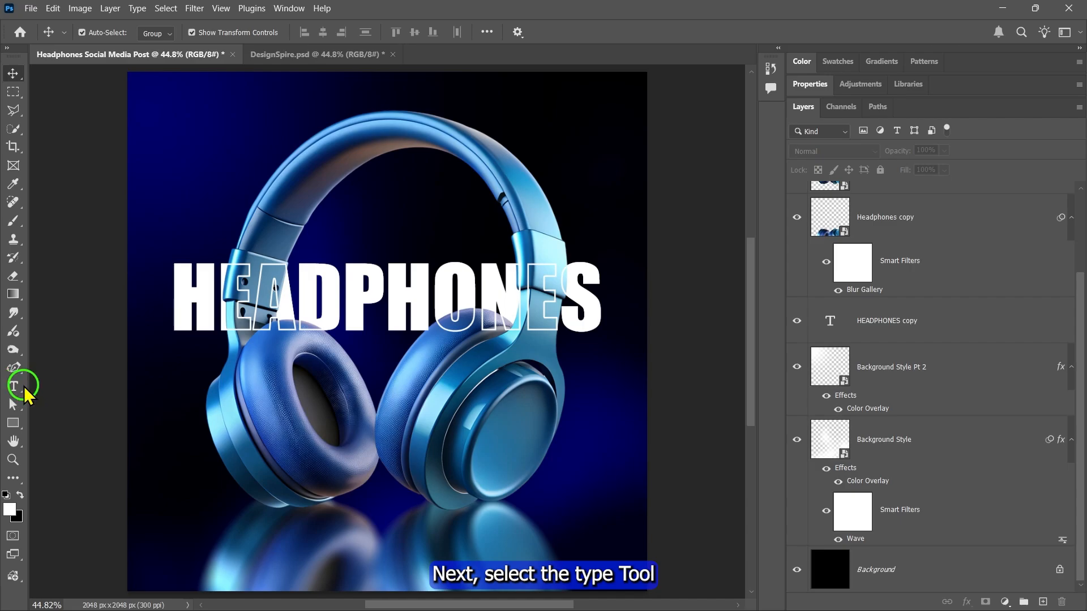
Add a New Arrival text line on the canvas above the left part of the HEADPHONES title.
{"action": "left_click", "coordinate": [23, 387]}
{"action": "left_click", "coordinate": [207, 196]}
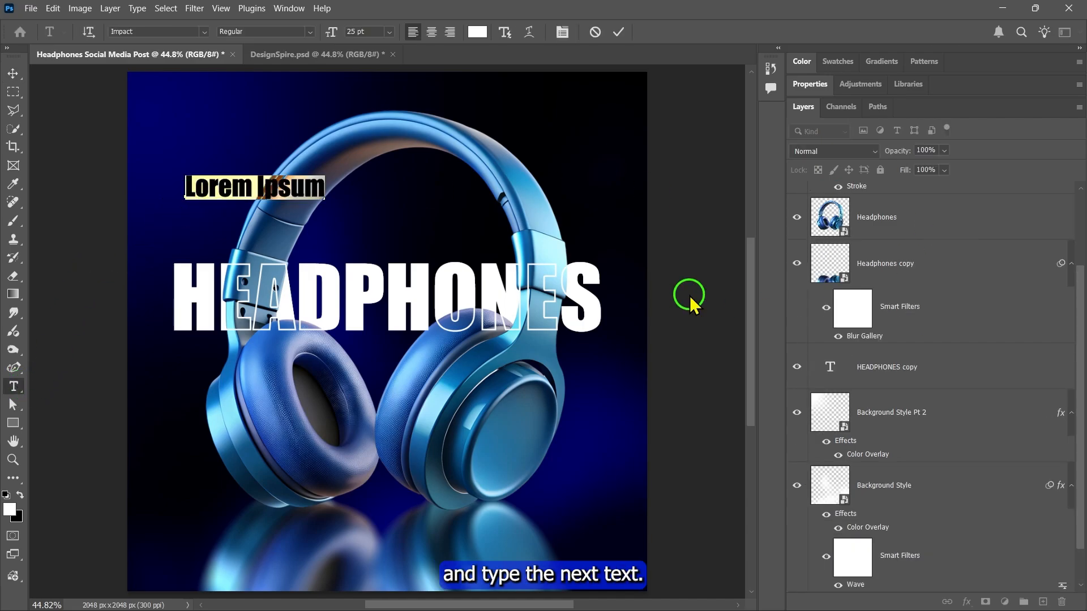
{"action": "type", "text": "New Arrival"}
Change the New Arrival text's font to Priestacy Regular, keeping its size at 25 pt, and commit the text.
{"action": "left_click", "coordinate": [809, 84]}
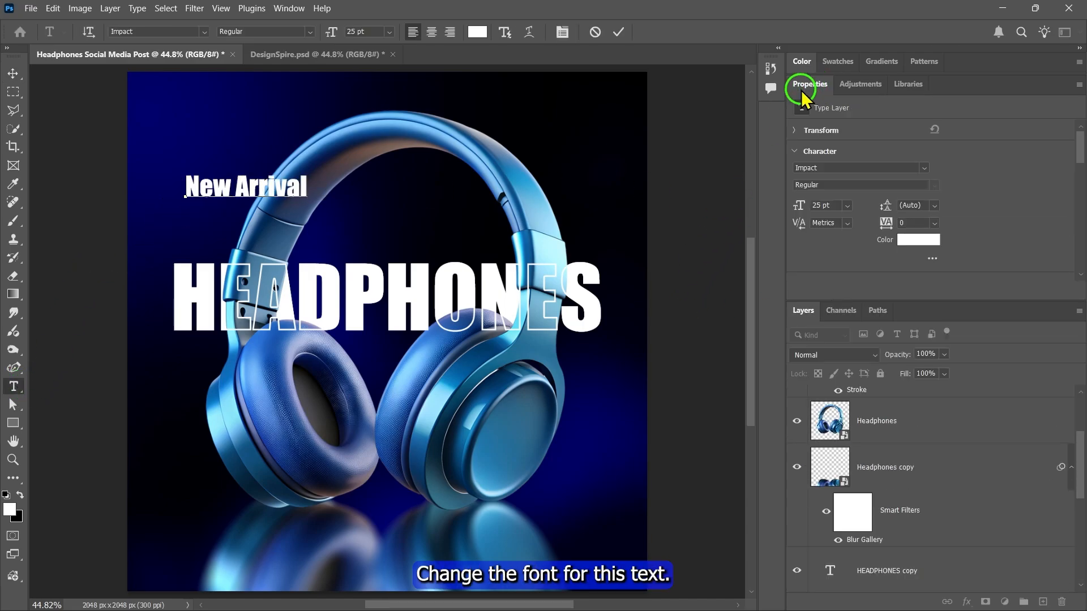
{"action": "triple_click", "coordinate": [255, 189]}
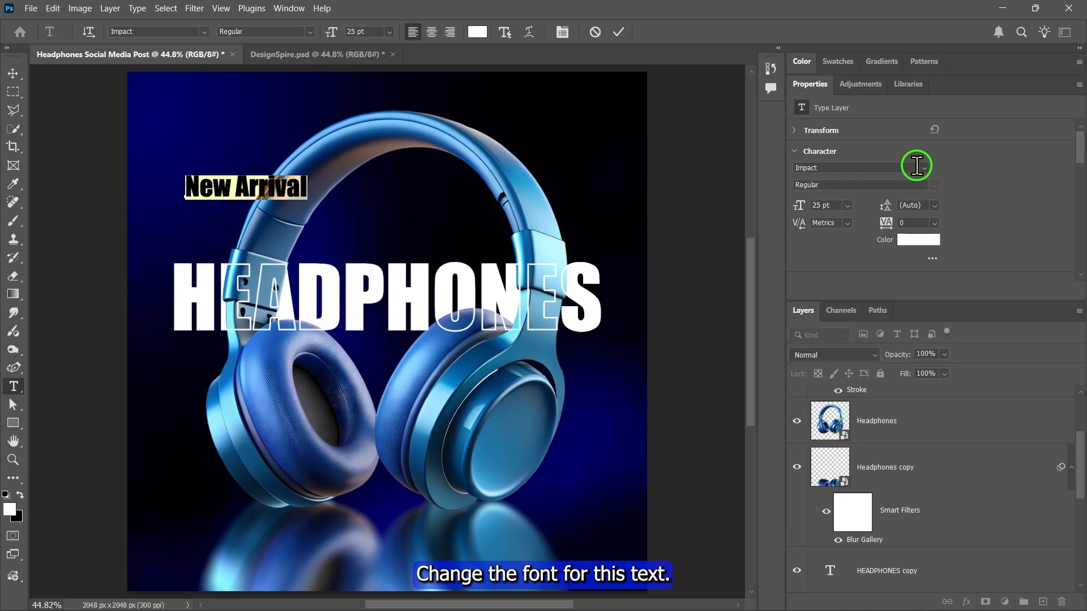
{"action": "left_click", "coordinate": [918, 167]}
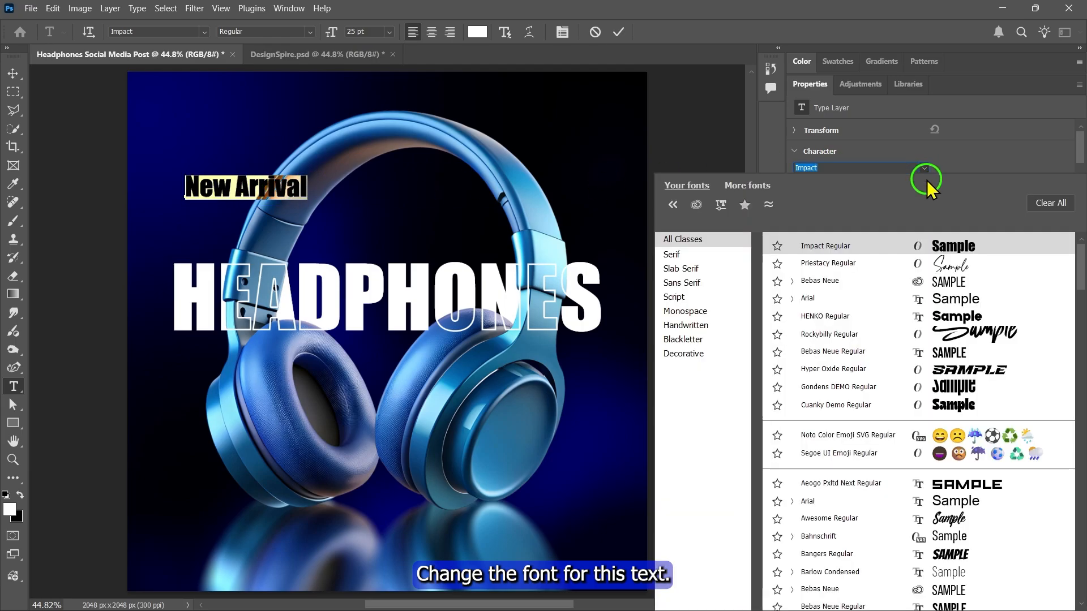
{"action": "left_click", "coordinate": [849, 264]}
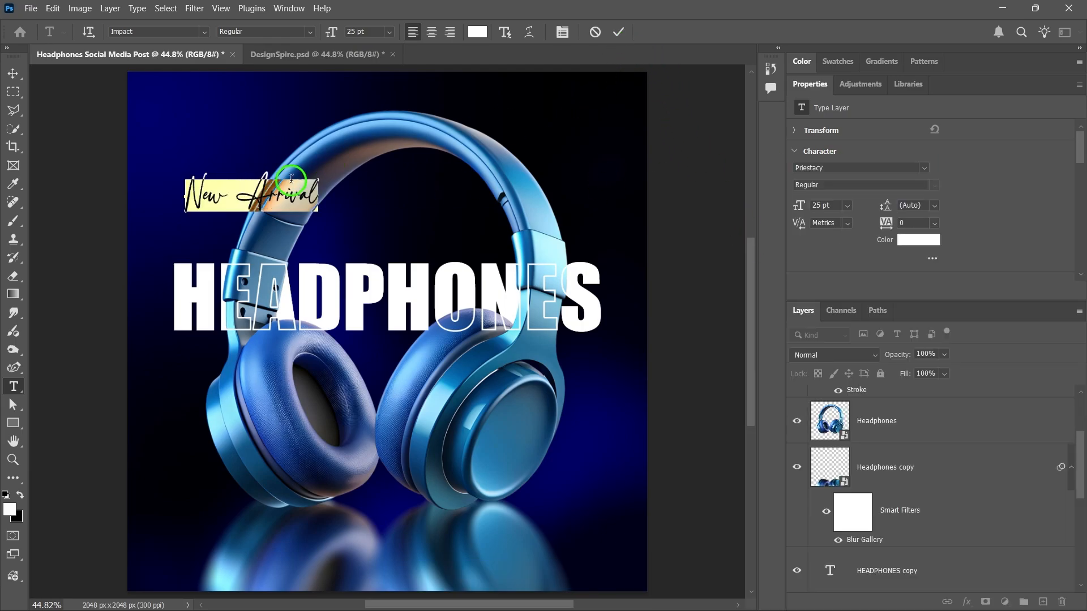
{"action": "left_click", "coordinate": [346, 31]}
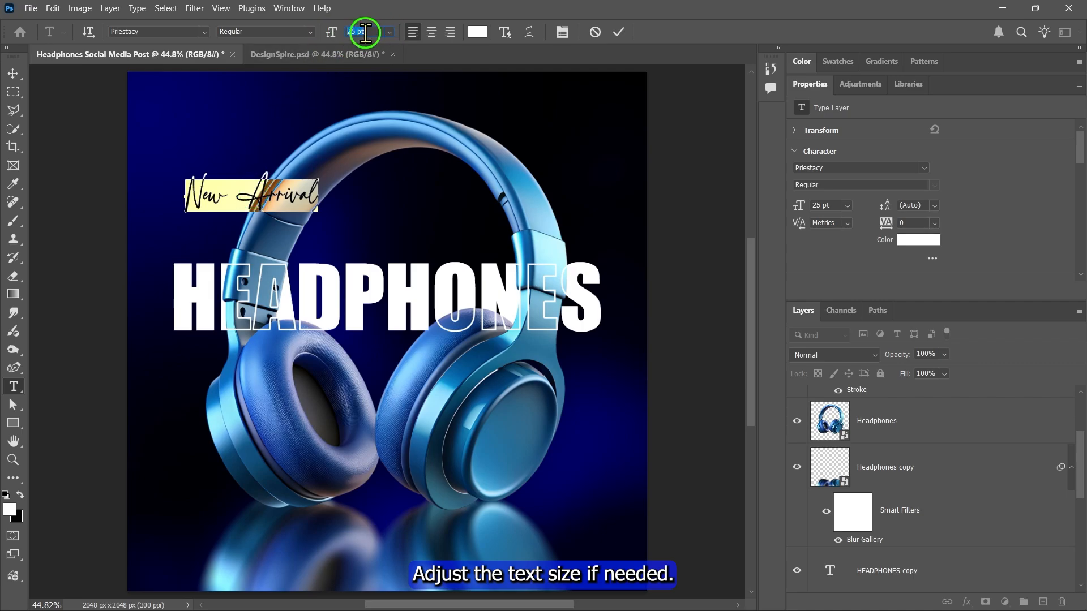
{"action": "left_click", "coordinate": [619, 32]}
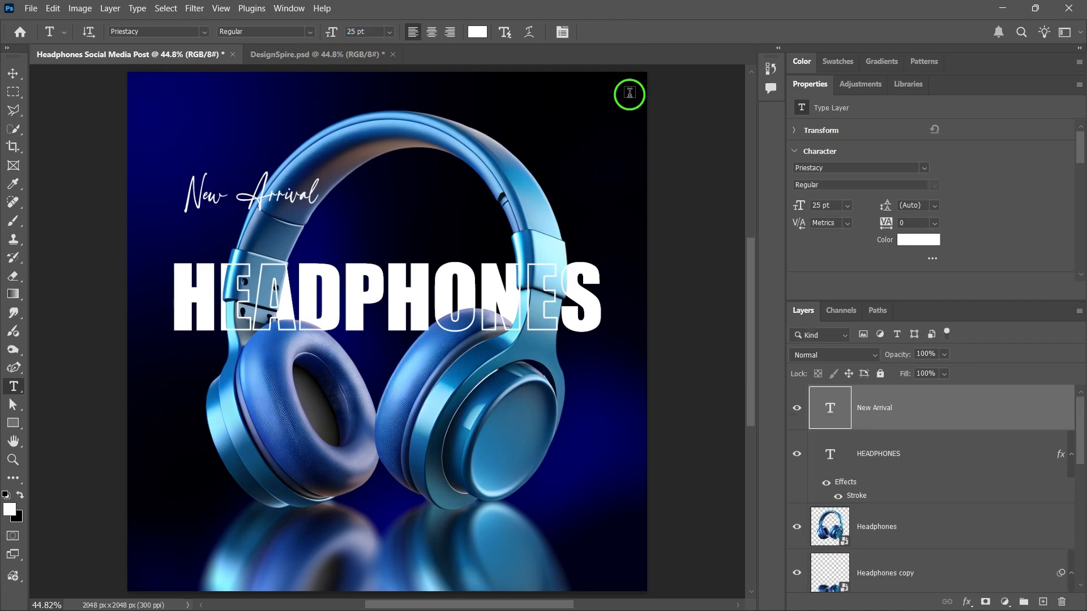
Move the New Arrival text down to sit just above the start of the HEADPHONES title, then deselect it.
{"action": "key", "text": "v"}
{"action": "left_click_drag", "start_coordinate": [255, 191], "coordinate": [261, 233]}
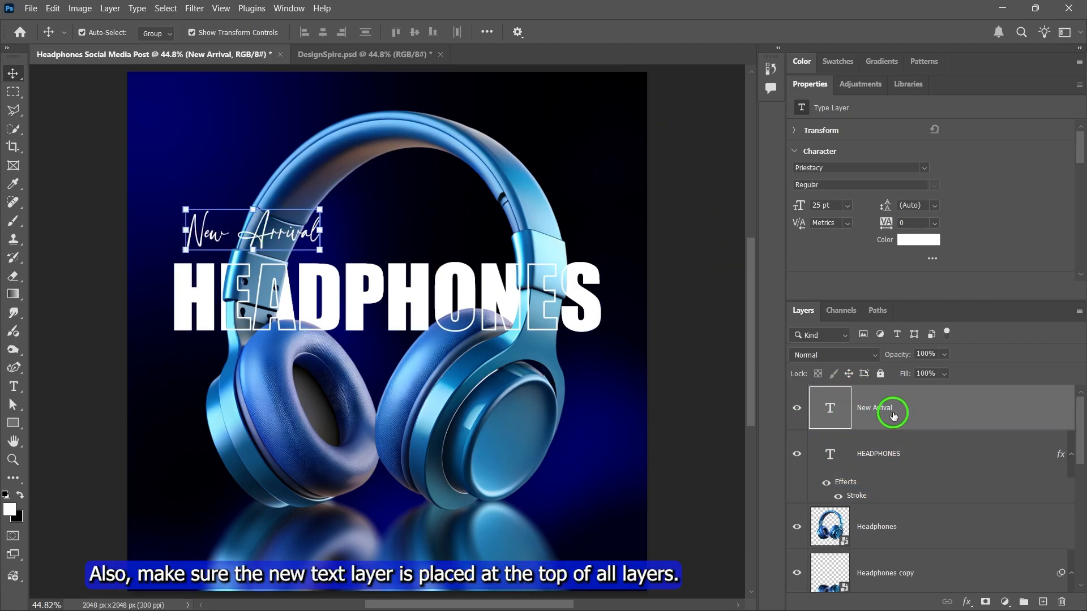
{"action": "double_click", "coordinate": [812, 85]}
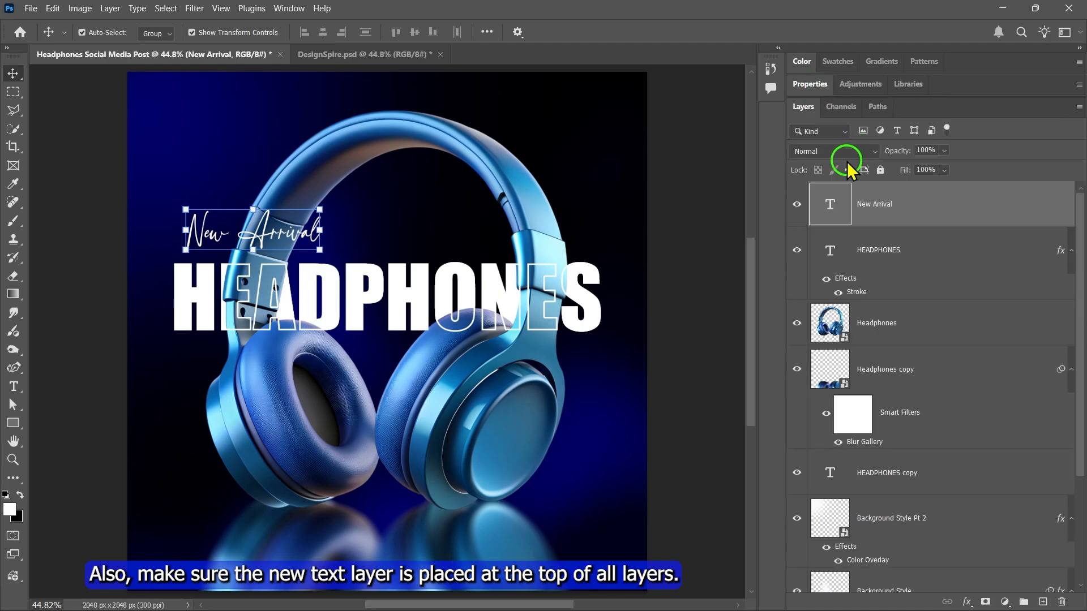
{"action": "left_click", "coordinate": [697, 372]}
Collapse the effects and filter lists of the Headphones copy, HEADPHONES, Background Style Pt 2 and Background Style layers.
{"action": "left_click", "coordinate": [1071, 369]}
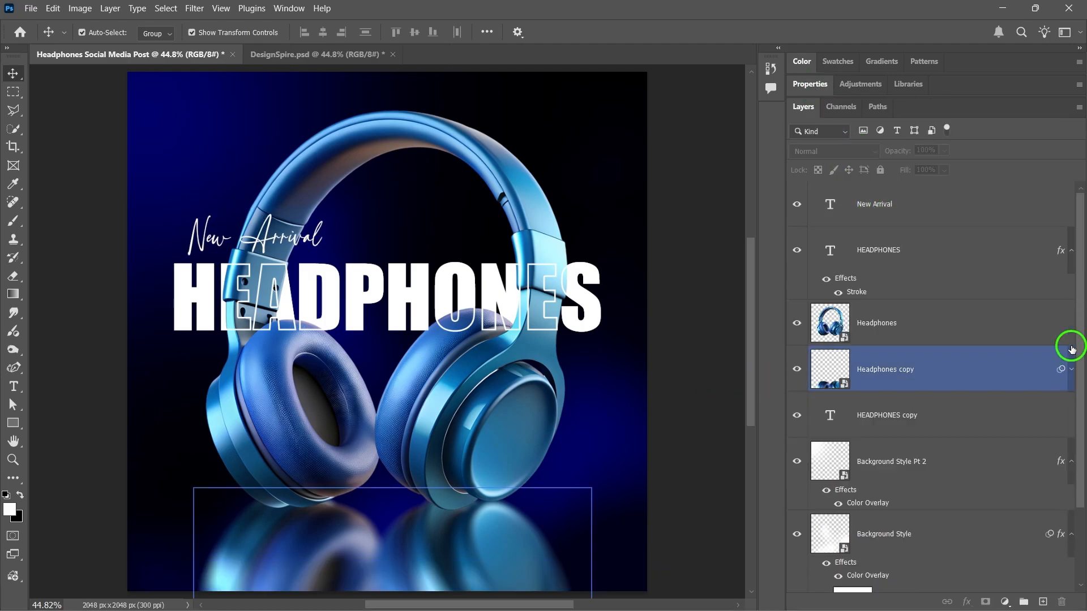
{"action": "left_click", "coordinate": [1072, 251]}
{"action": "left_click", "coordinate": [1071, 434]}
{"action": "left_click", "coordinate": [1070, 480]}
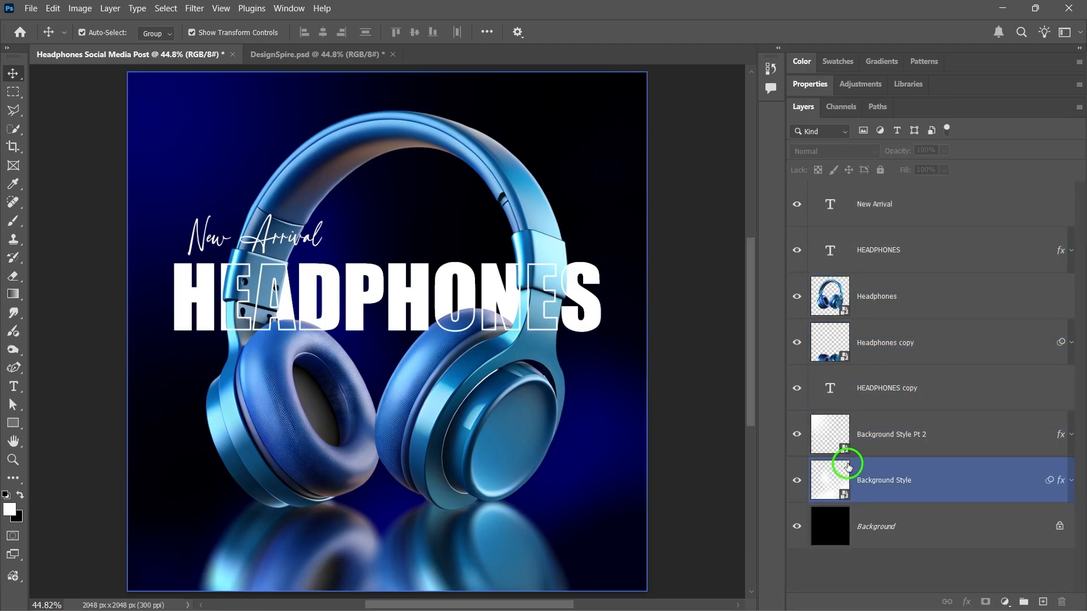
{"action": "left_click", "coordinate": [698, 371]}
Place Shape 1.png from the Headphones Social Media Post folder in the canvas's upper-left corner at about 343 by 334 px.
{"action": "key", "text": "alt+Tab"}
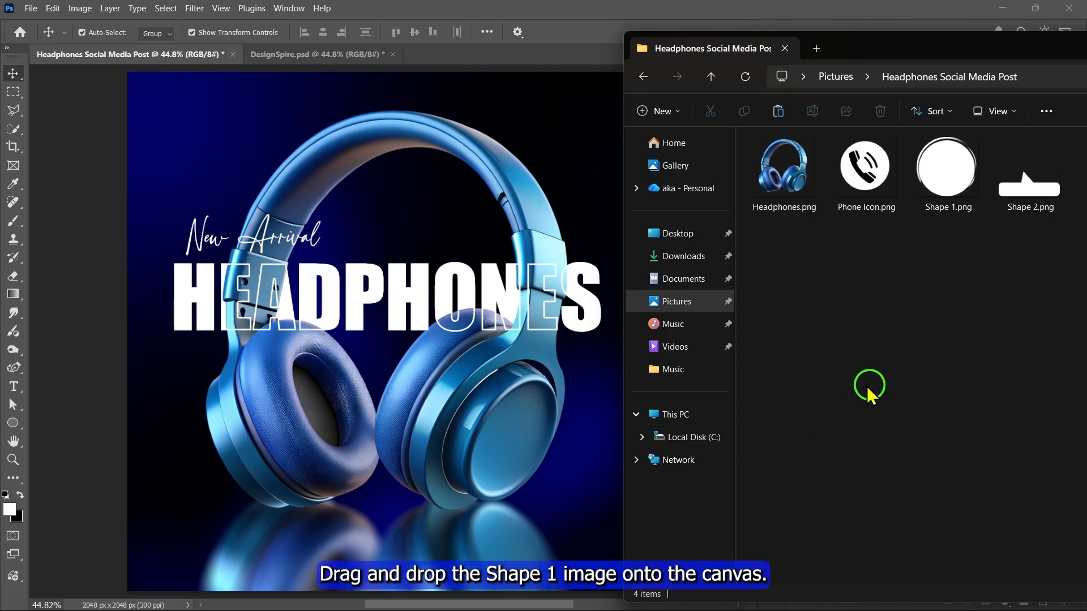
{"action": "left_click_drag", "start_coordinate": [953, 226], "coordinate": [194, 143]}
{"action": "left_click", "coordinate": [701, 32]}
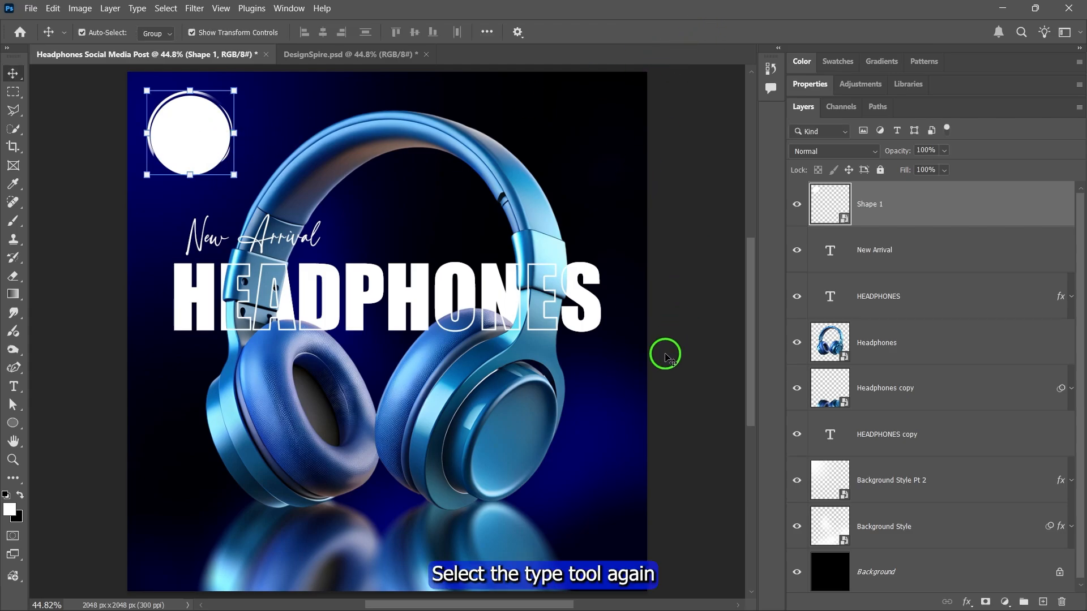
Add a two-line 50% OFF text beside the white circle and align it to the center.
{"action": "left_click", "coordinate": [13, 387]}
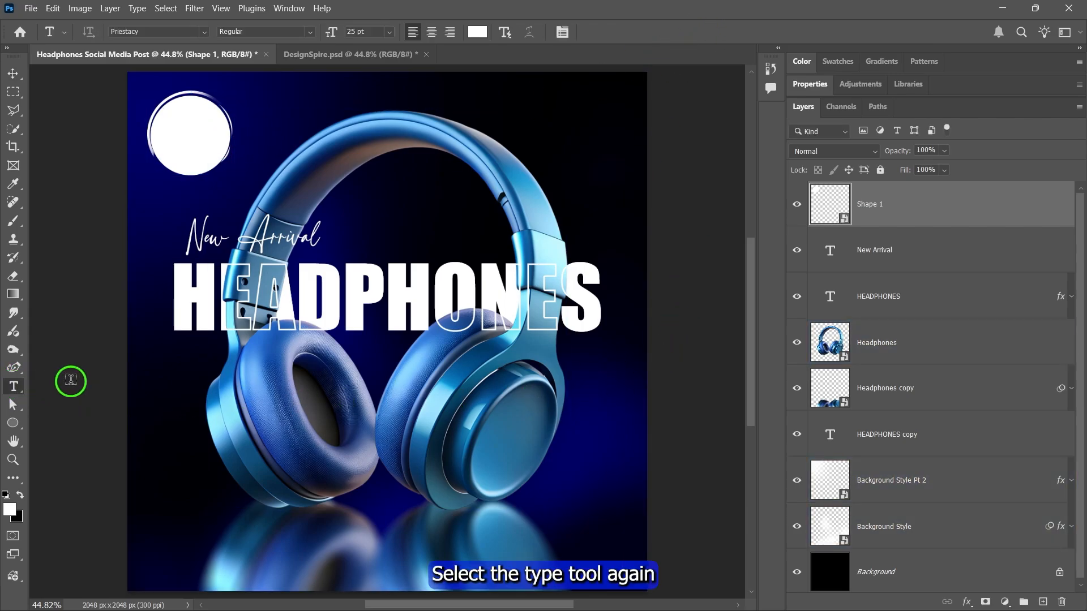
{"action": "left_click", "coordinate": [273, 124]}
{"action": "type", "text": "50"}
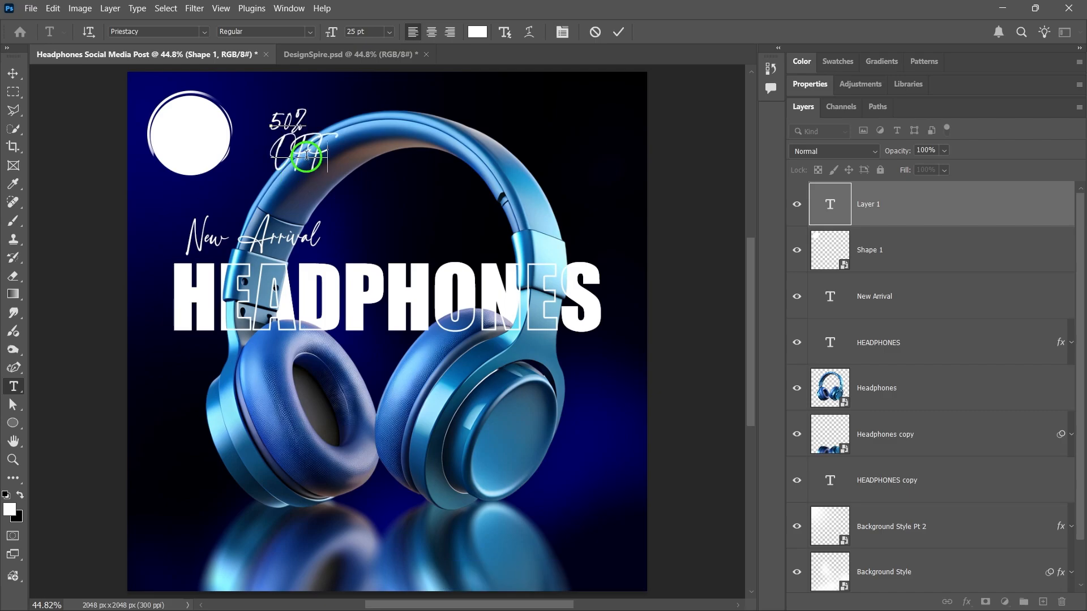
{"action": "left_click_drag", "start_coordinate": [294, 180], "coordinate": [271, 112]}
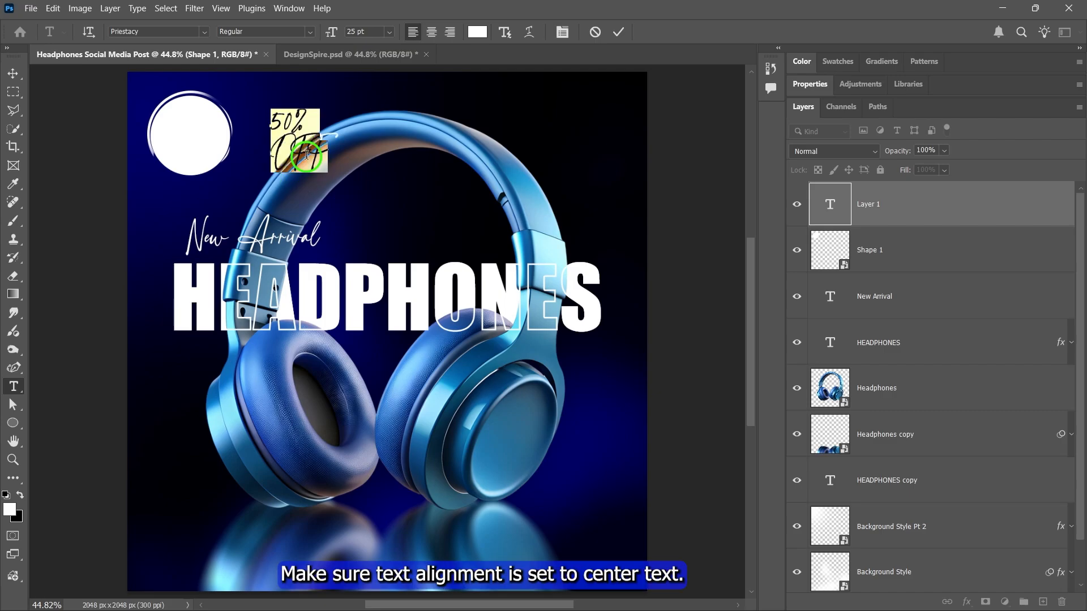
{"action": "left_click", "coordinate": [432, 34]}
Change the font of the 50% OFF text to Impact Regular.
{"action": "left_click", "coordinate": [830, 86]}
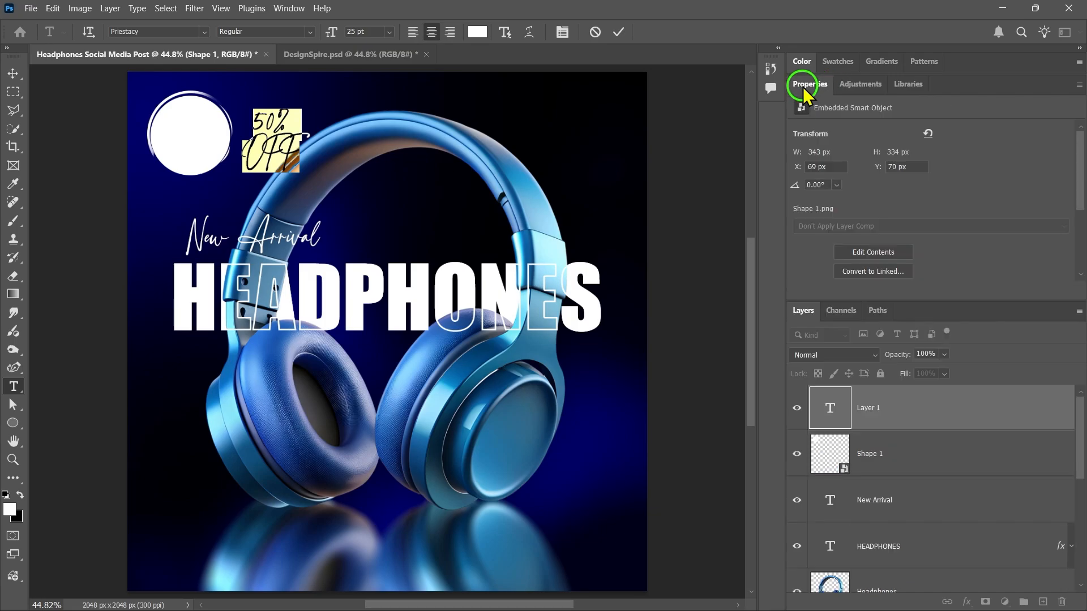
{"action": "left_click", "coordinate": [924, 167]}
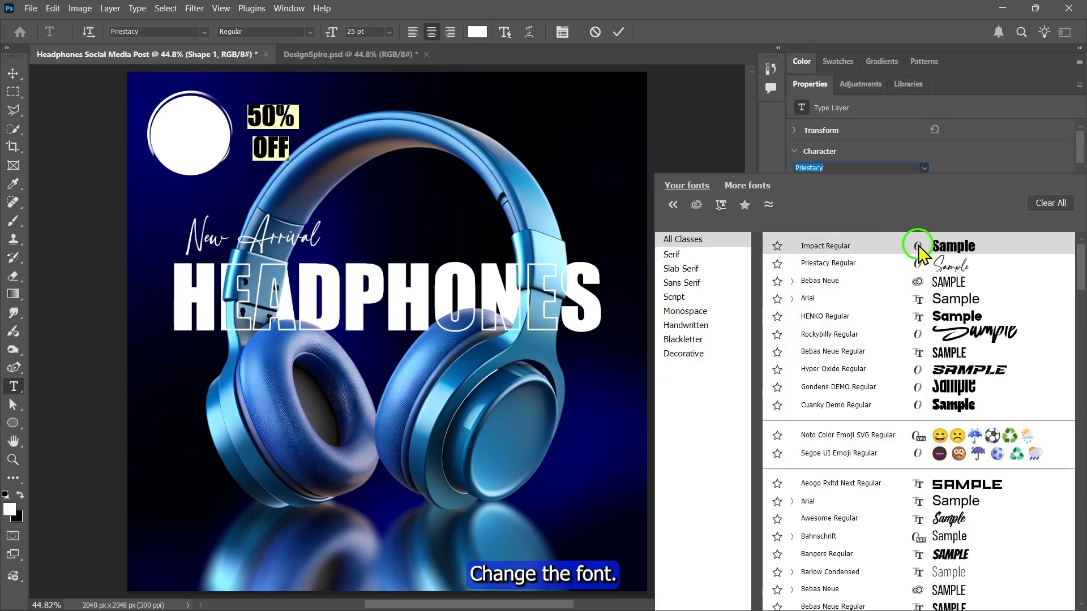
{"action": "left_click", "coordinate": [954, 250]}
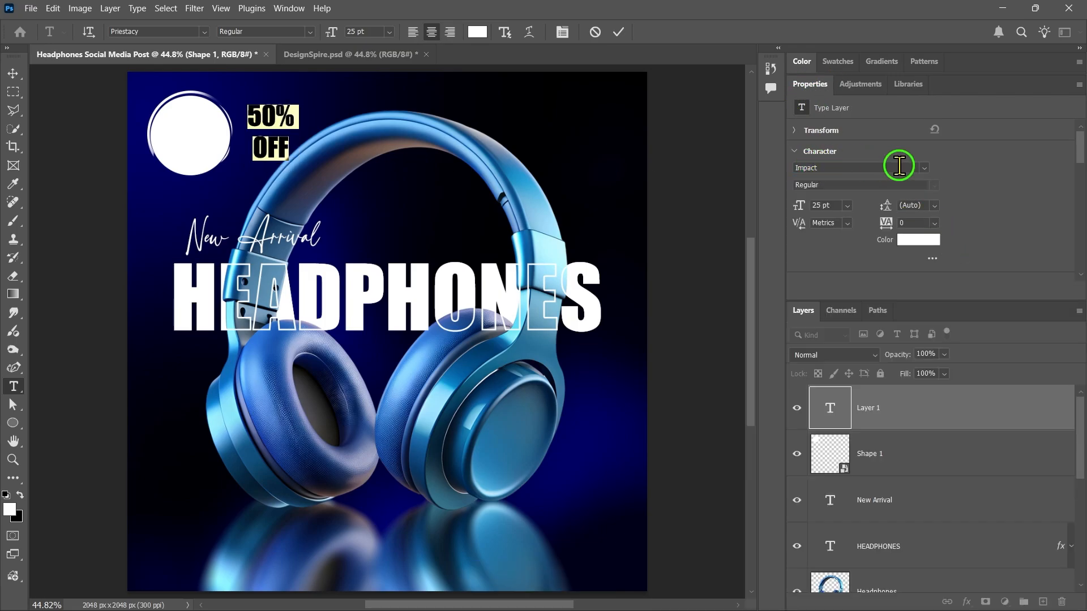
Set the color of the 50% OFF text to dark blue 000f67.
{"action": "left_click", "coordinate": [477, 31]}
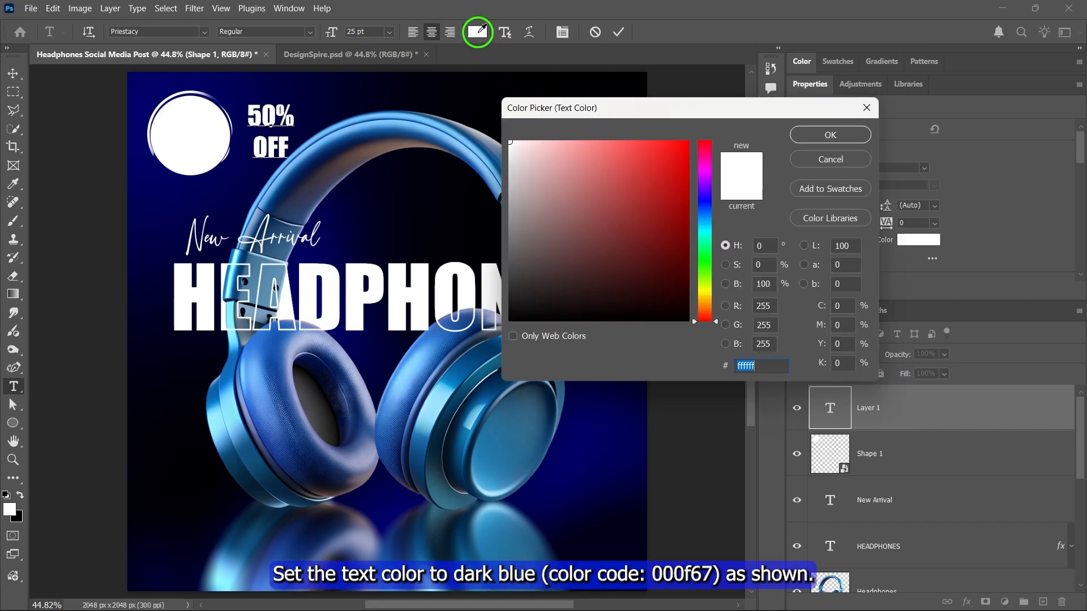
{"action": "left_click", "coordinate": [706, 206]}
{"action": "mouse_move", "coordinate": [687, 253]}
{"action": "left_mouse_down"}
{"action": "mouse_move", "coordinate": [707, 256]}
{"action": "mouse_move", "coordinate": [690, 249]}
{"action": "left_mouse_up"}
{"action": "left_click_drag", "start_coordinate": [765, 364], "coordinate": [713, 363]}
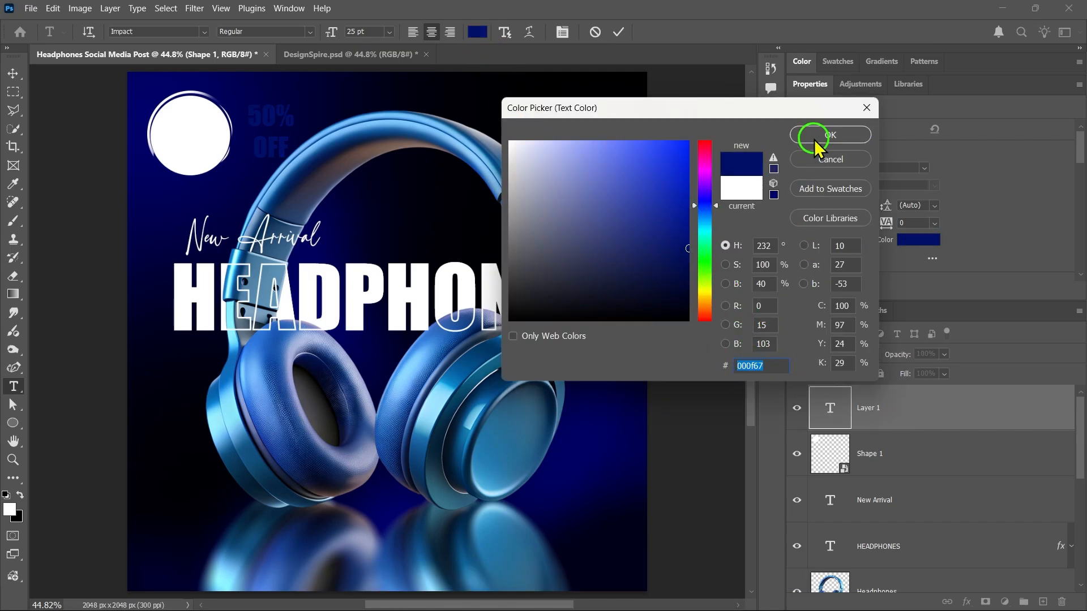
{"action": "left_click", "coordinate": [831, 134]}
{"action": "left_click", "coordinate": [619, 33]}
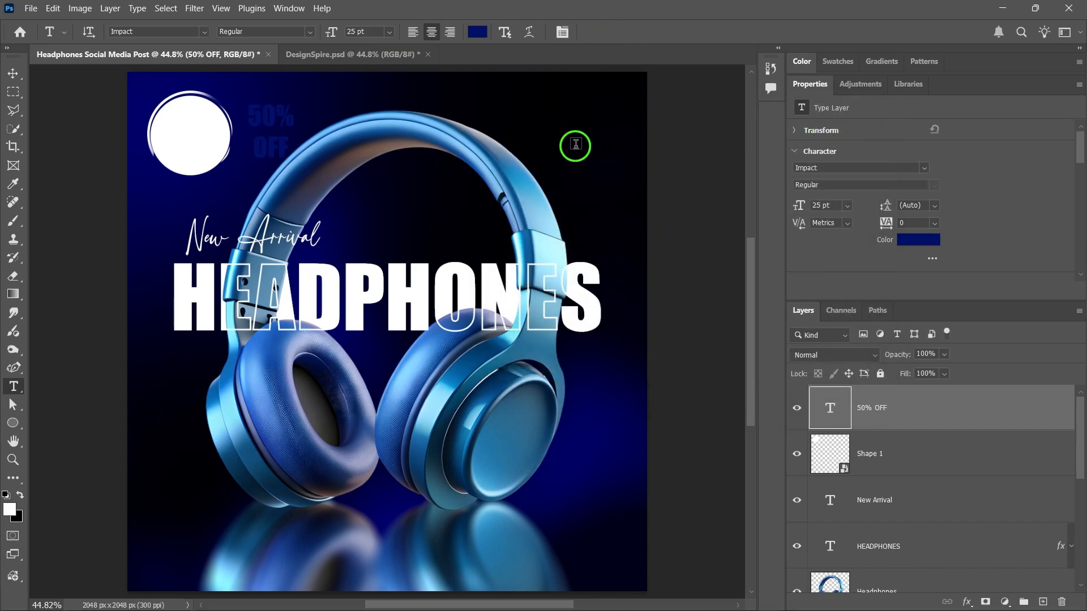
Move the 50% OFF text onto the white circle, with 50% at 33 pt and OFF at 22 pt.
{"action": "key", "text": "v"}
{"action": "left_click_drag", "start_coordinate": [276, 137], "coordinate": [196, 142]}
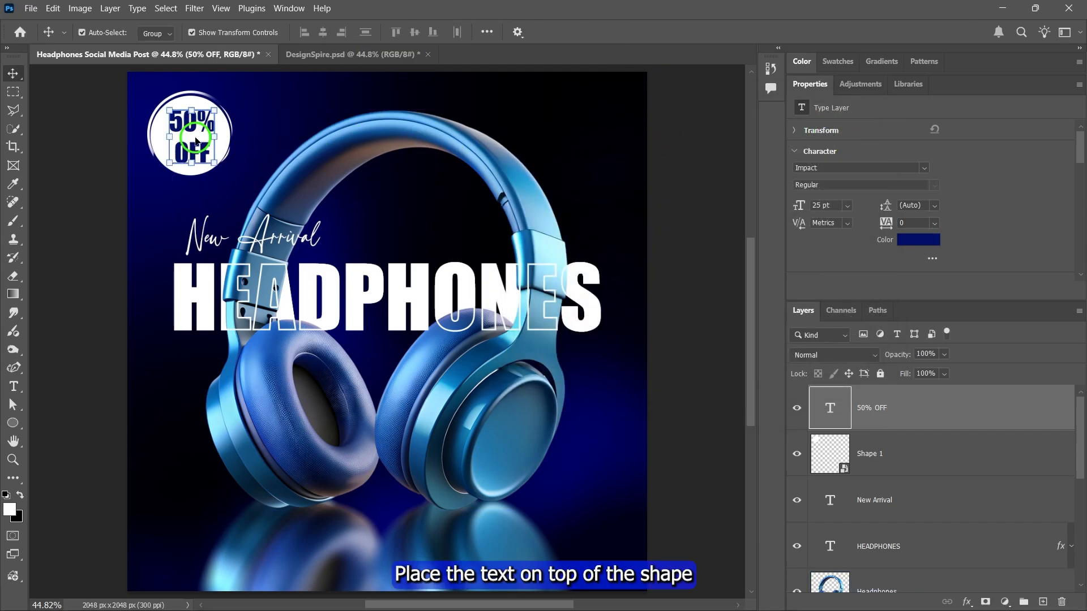
{"action": "double_click", "coordinate": [189, 122]}
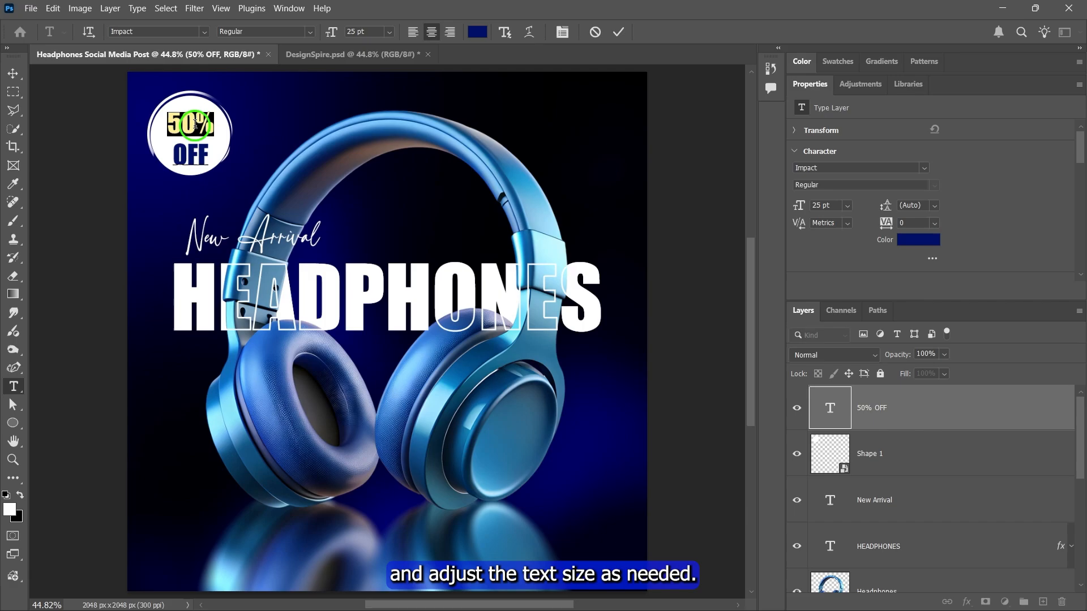
{"action": "scroll", "coordinate": [371, 32], "scroll_direction": "up", "scroll_amount": 8}
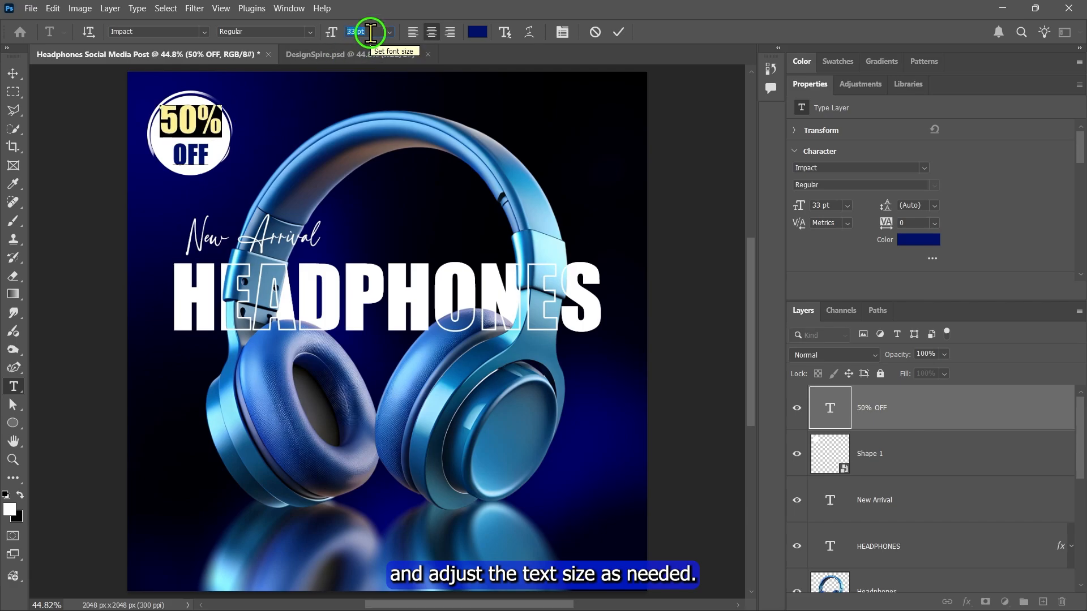
{"action": "double_click", "coordinate": [196, 150]}
{"action": "scroll", "coordinate": [359, 31], "scroll_direction": "down", "scroll_amount": 3}
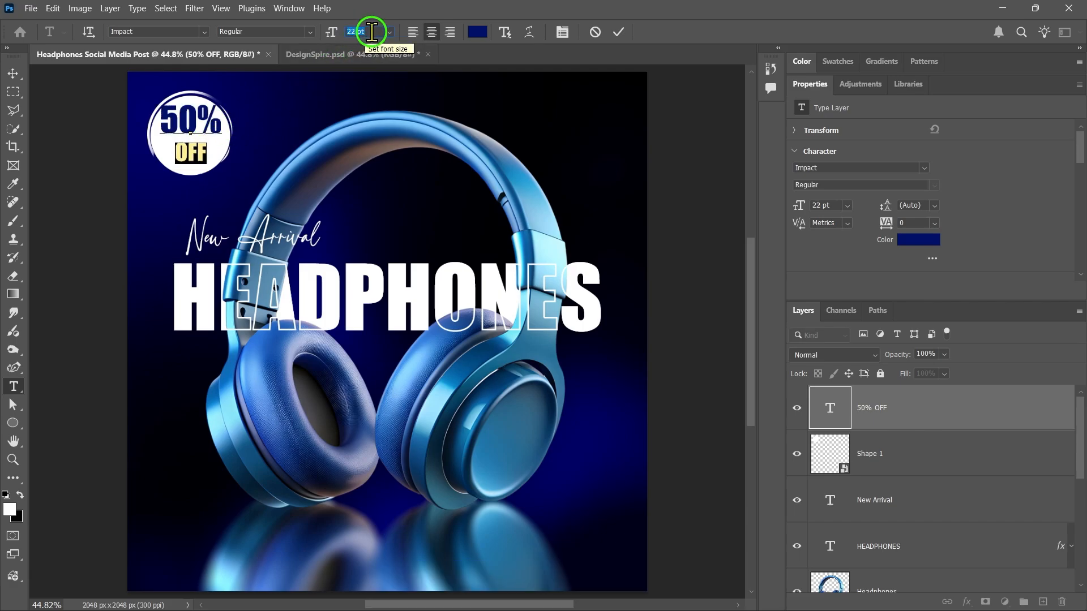
{"action": "left_click", "coordinate": [619, 34]}
{"action": "key", "text": "v"}
{"action": "double_click", "coordinate": [192, 157]}
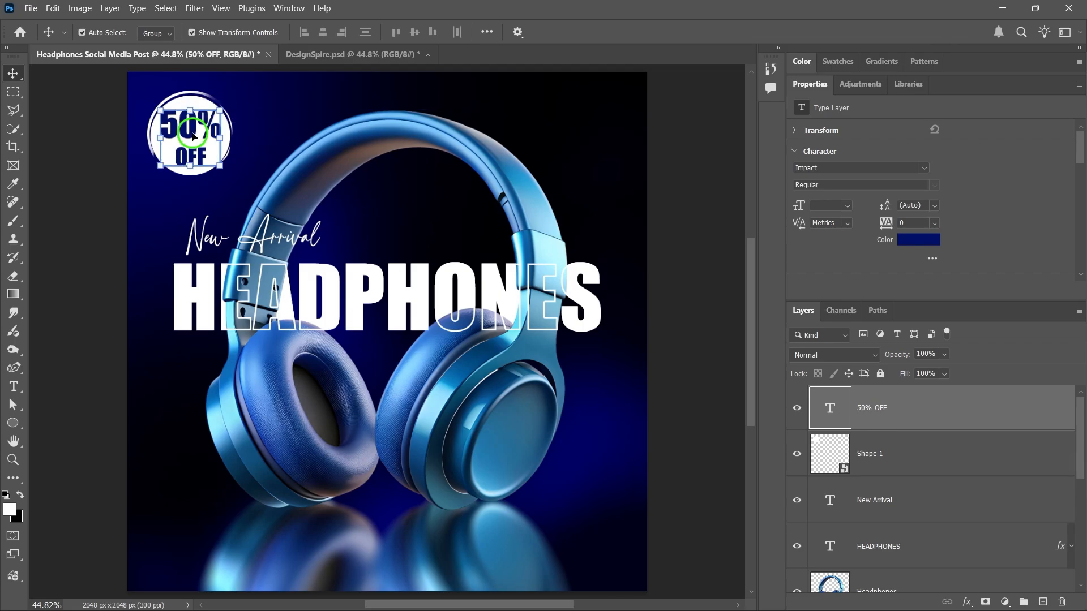
Tighten the leading of the OFF line to about 23 pt and center the 50% OFF text within the circle.
{"action": "double_click", "coordinate": [194, 157]}
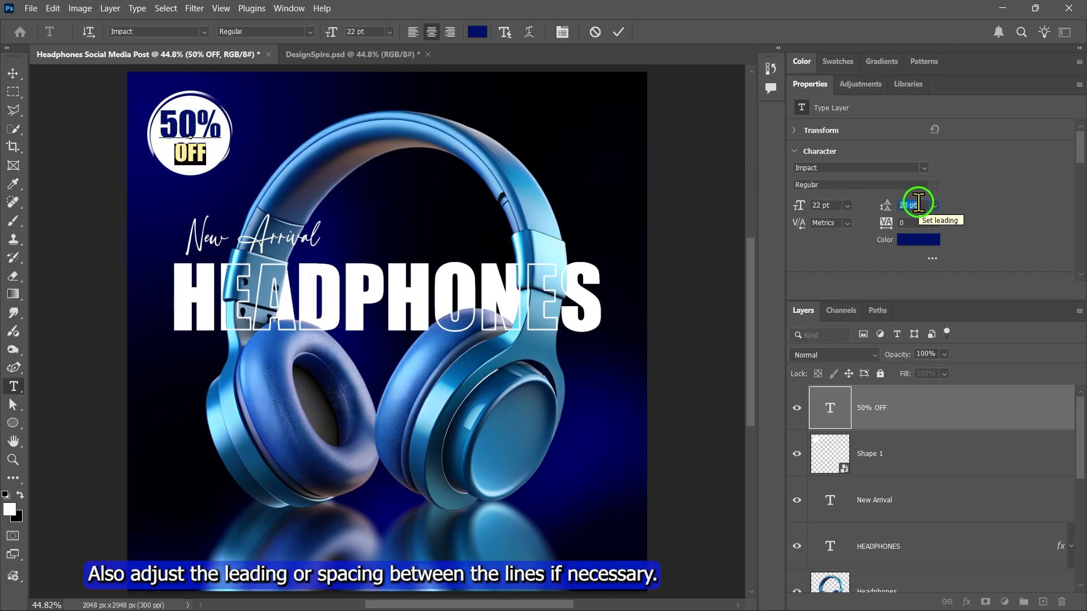
{"action": "key", "text": "Up"}
{"action": "left_click", "coordinate": [618, 34]}
{"action": "key", "text": "v"}
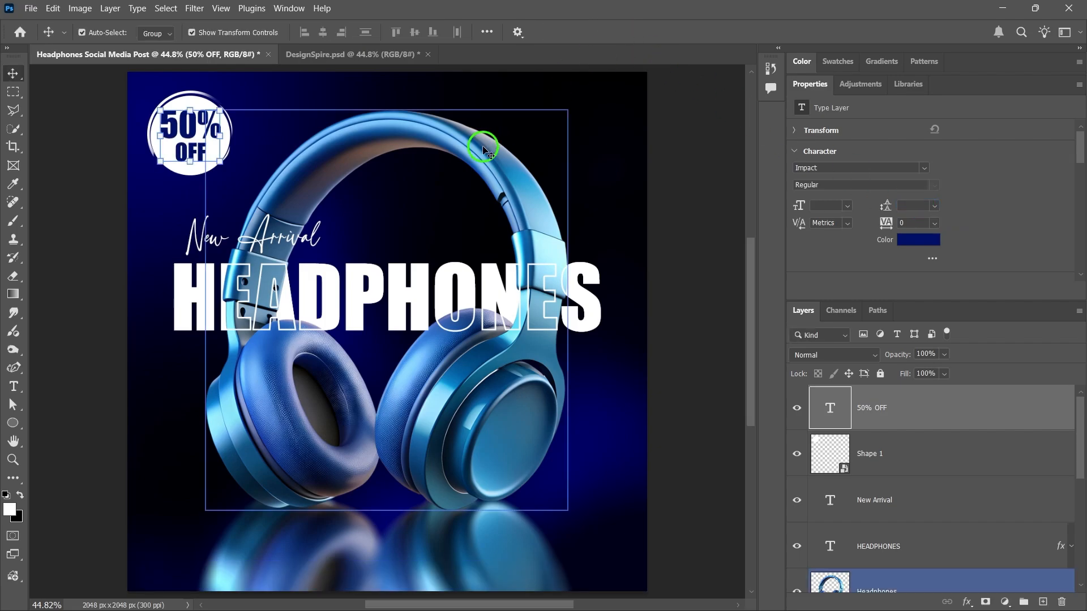
{"action": "left_click_drag", "start_coordinate": [202, 136], "coordinate": [202, 139]}
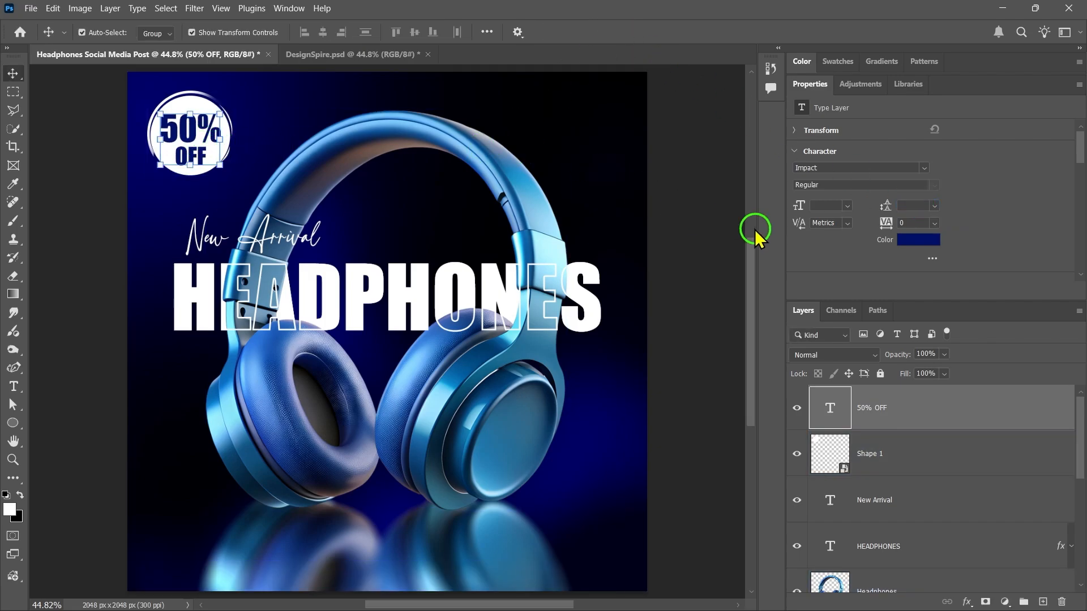
{"action": "left_click", "coordinate": [714, 240]}
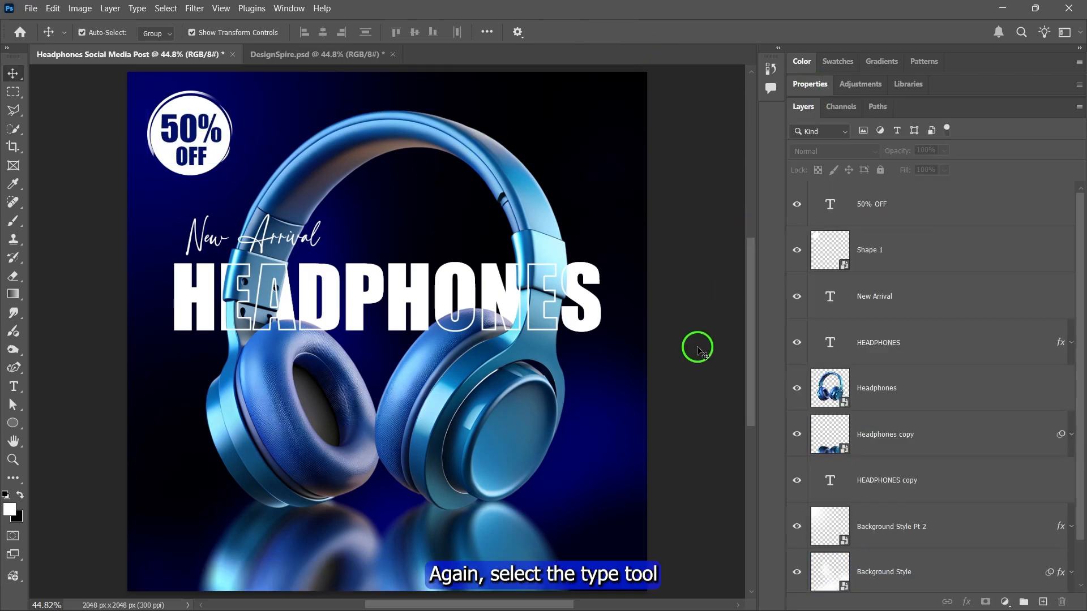
Add a two-line text reading LOGO HERE and TAGLINE HERE in the upper-right area of the canvas.
{"action": "left_click", "coordinate": [14, 387]}
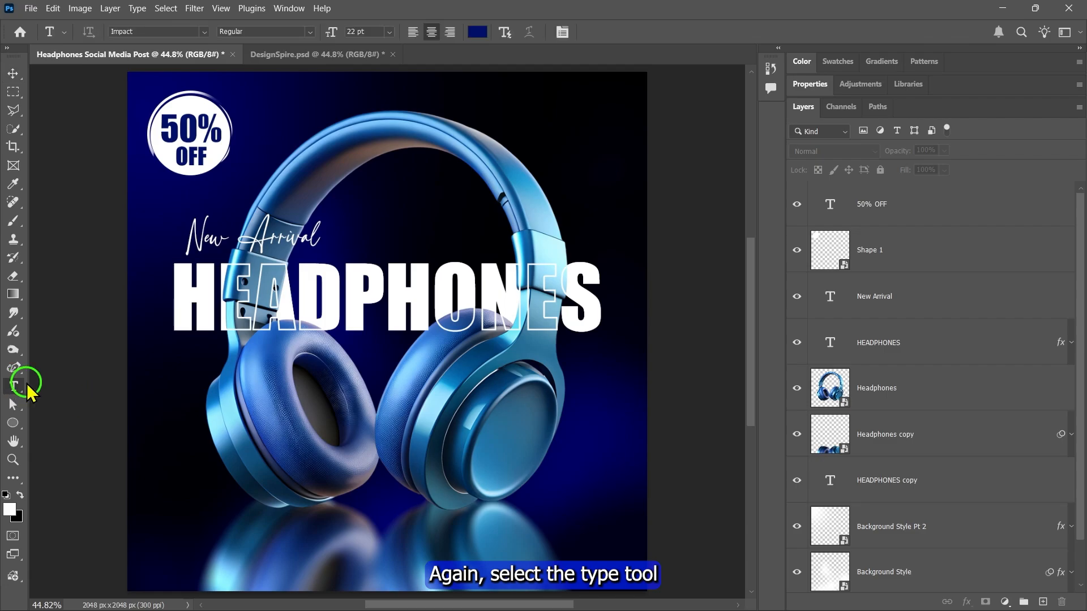
{"action": "left_click", "coordinate": [540, 117]}
{"action": "type", "text": "LOG"}
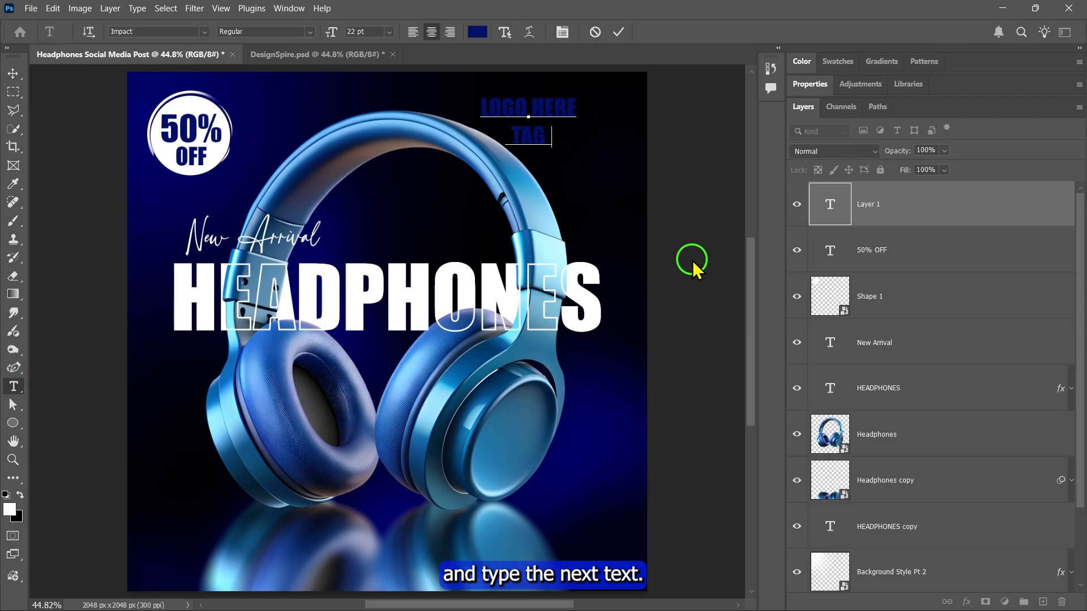
{"action": "type", "text": "O HERE"}
{"action": "key", "text": "Return"}
{"action": "type", "text": "TAGLINE HERE"}
Change the color of both logo and tagline text lines to white (ffffff).
{"action": "triple_click", "coordinate": [564, 133]}
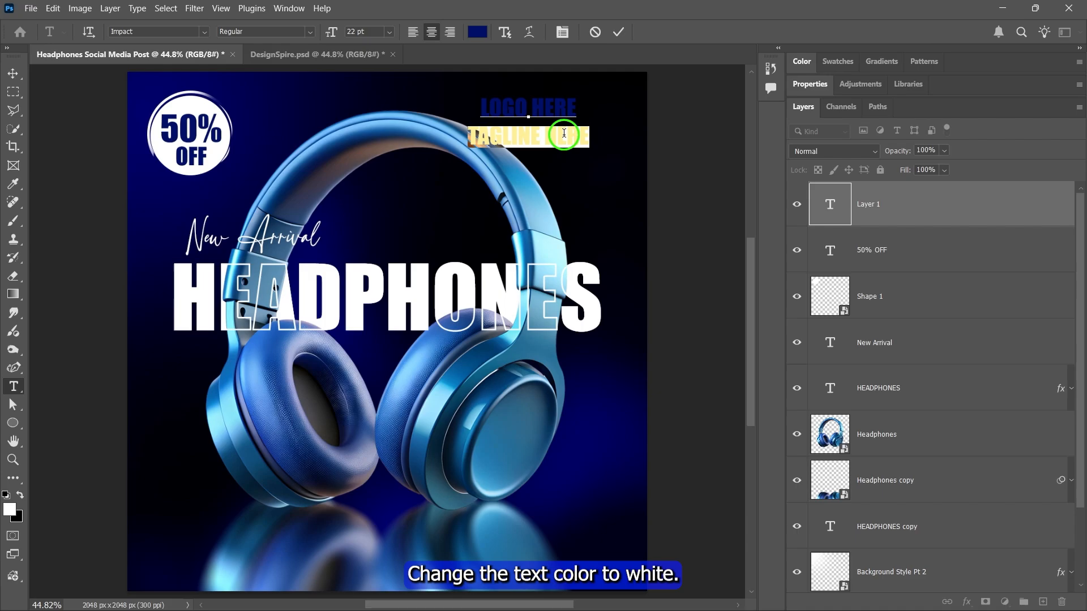
{"action": "key", "text": "ctrl+a"}
{"action": "left_click", "coordinate": [476, 34]}
{"action": "left_click", "coordinate": [468, 105]}
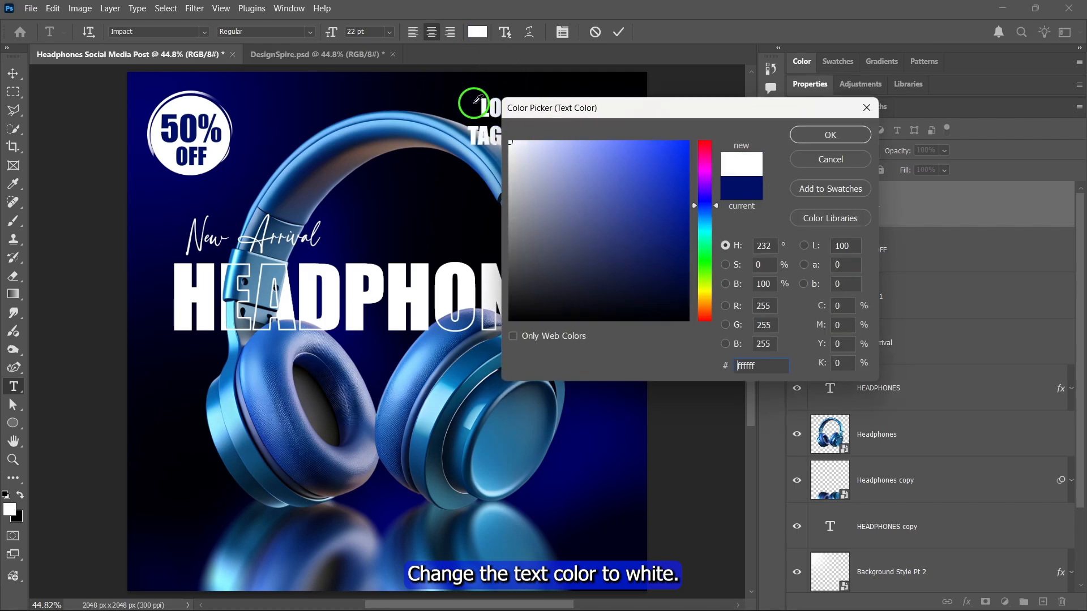
{"action": "left_click", "coordinate": [827, 134]}
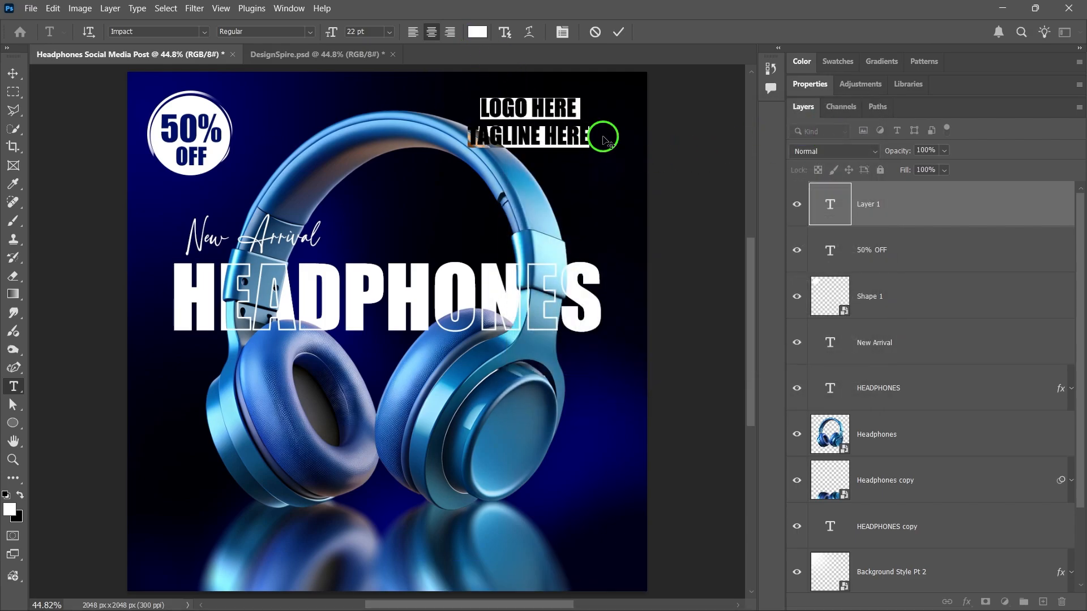
Change the font of the logo and tagline text to Bebas Neue Regular.
{"action": "left_click", "coordinate": [810, 84]}
{"action": "left_click", "coordinate": [924, 167]}
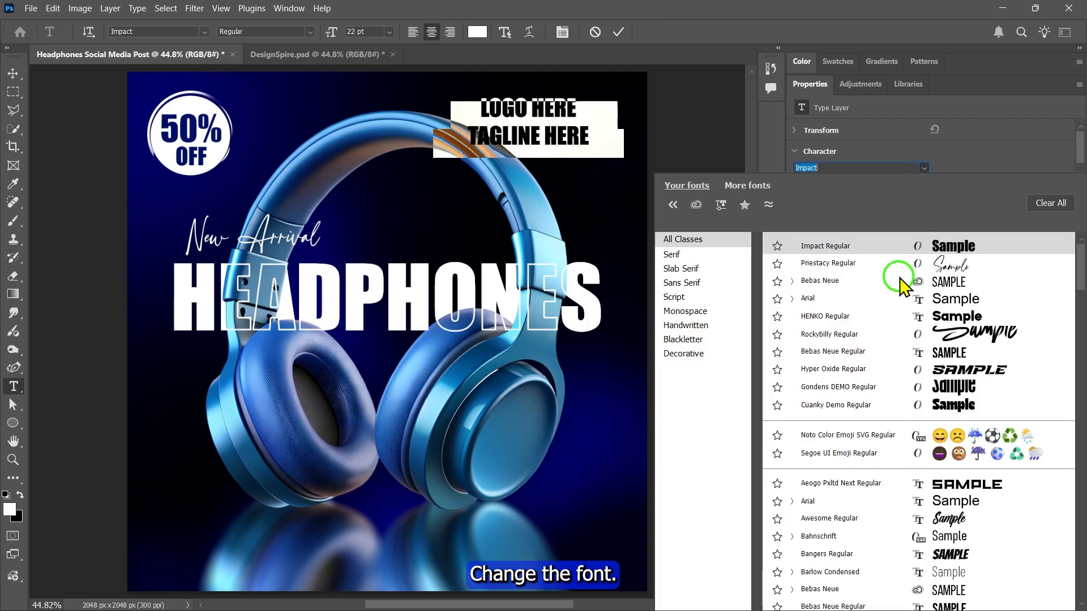
{"action": "left_click", "coordinate": [947, 352]}
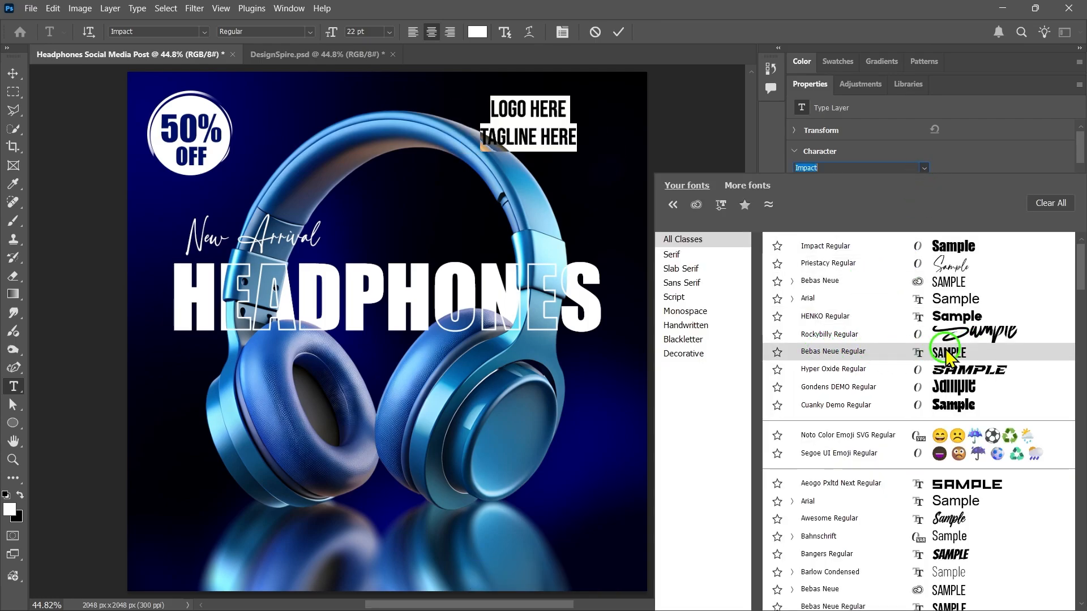
{"action": "left_click", "coordinate": [846, 351]}
{"action": "left_click", "coordinate": [618, 32]}
Enlarge the LOGO HERE line slightly and reduce the TAGLINE HERE line to about 19 pt.
{"action": "triple_click", "coordinate": [519, 112]}
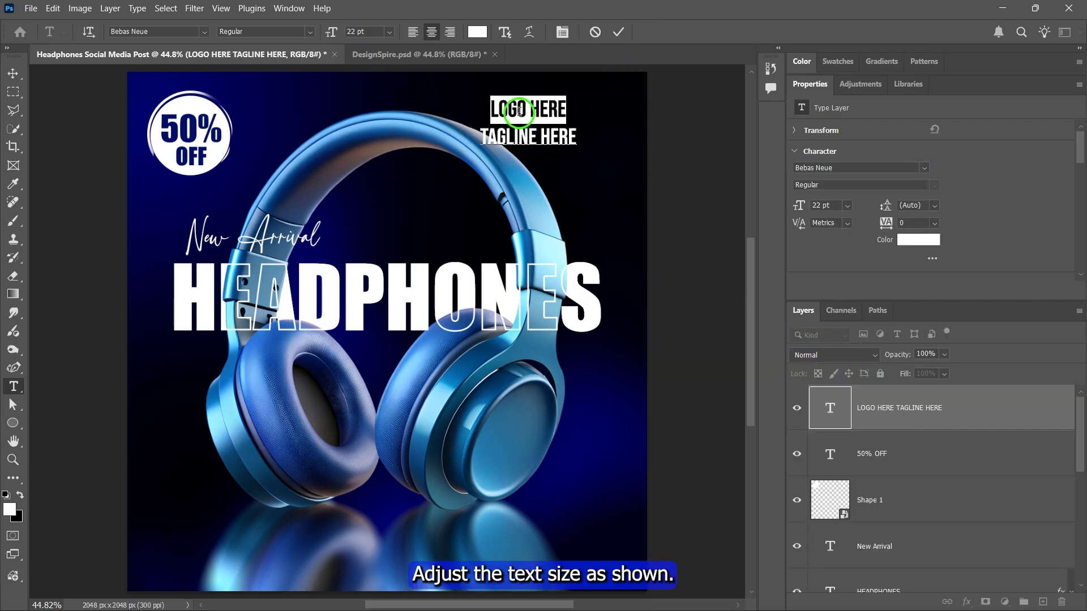
{"action": "left_click", "coordinate": [366, 31]}
{"action": "scroll", "coordinate": [366, 31], "scroll_direction": "up", "scroll_amount": 2}
{"action": "triple_click", "coordinate": [531, 140]}
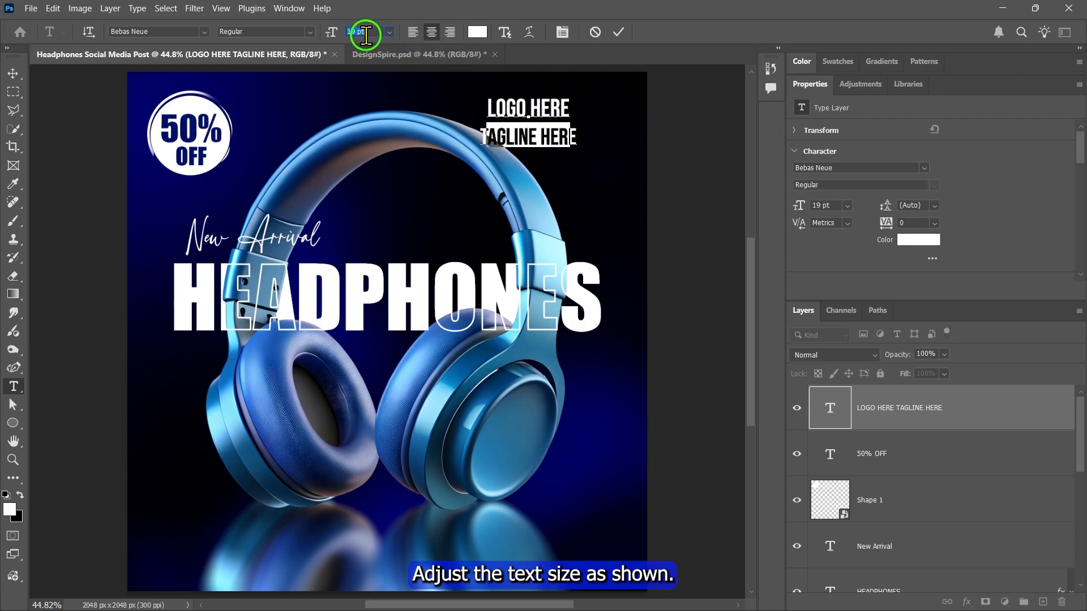
{"action": "left_click", "coordinate": [364, 33]}
{"action": "scroll", "coordinate": [364, 33], "scroll_direction": "down", "scroll_amount": 4}
{"action": "left_click", "coordinate": [619, 32]}
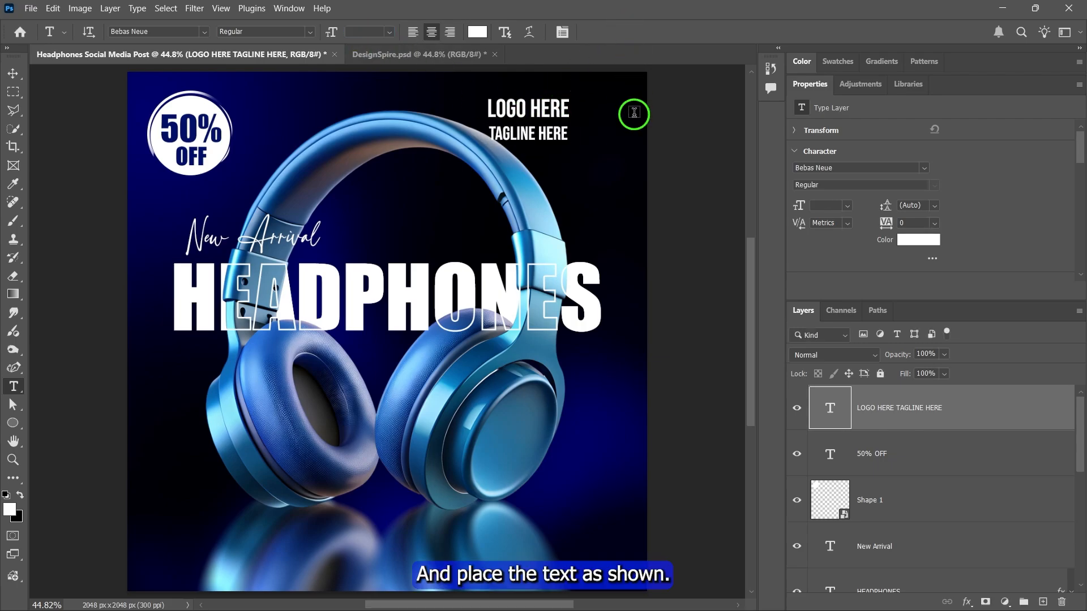
Move the logo and tagline text into the canvas's upper-right corner with center alignment.
{"action": "key", "text": "v"}
{"action": "left_click_drag", "start_coordinate": [530, 118], "coordinate": [599, 109]}
{"action": "double_click", "coordinate": [596, 111]}
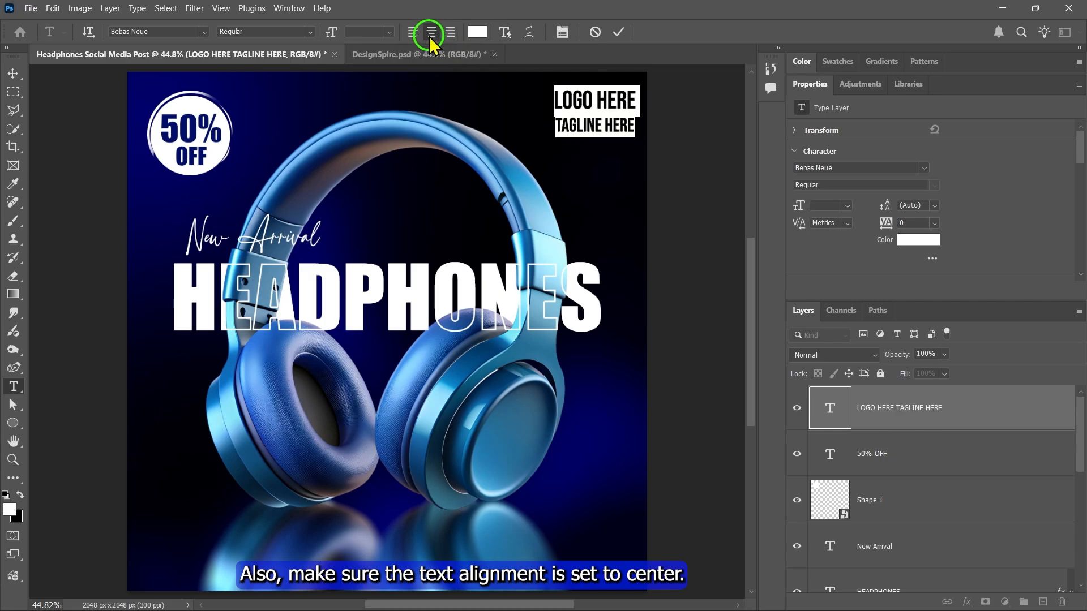
{"action": "left_click", "coordinate": [618, 32]}
{"action": "key", "text": "v"}
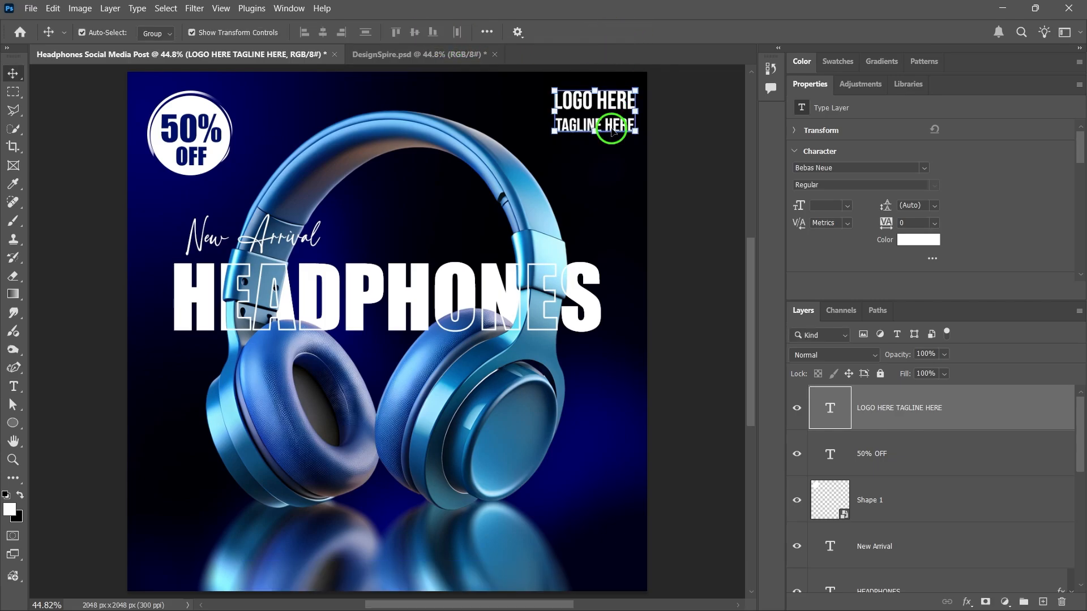
{"action": "left_click", "coordinate": [683, 170]}
Place Shape 2.png from the Headphones Social Media Post folder near the canvas's lower-right corner.
{"action": "key", "text": "alt+Tab"}
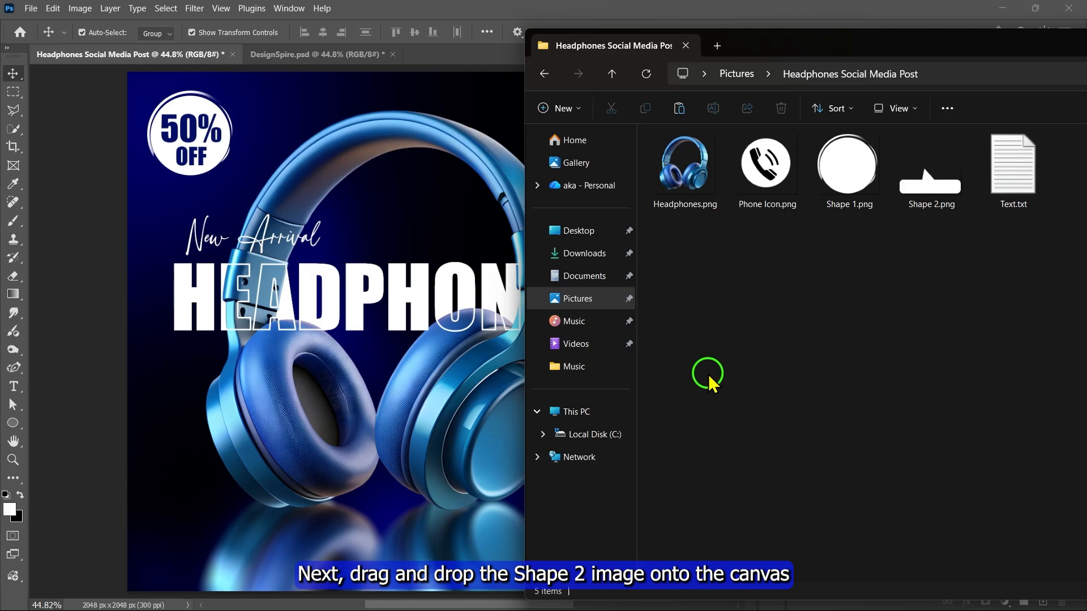
{"action": "left_click_drag", "start_coordinate": [943, 224], "coordinate": [567, 514]}
{"action": "left_click", "coordinate": [701, 31]}
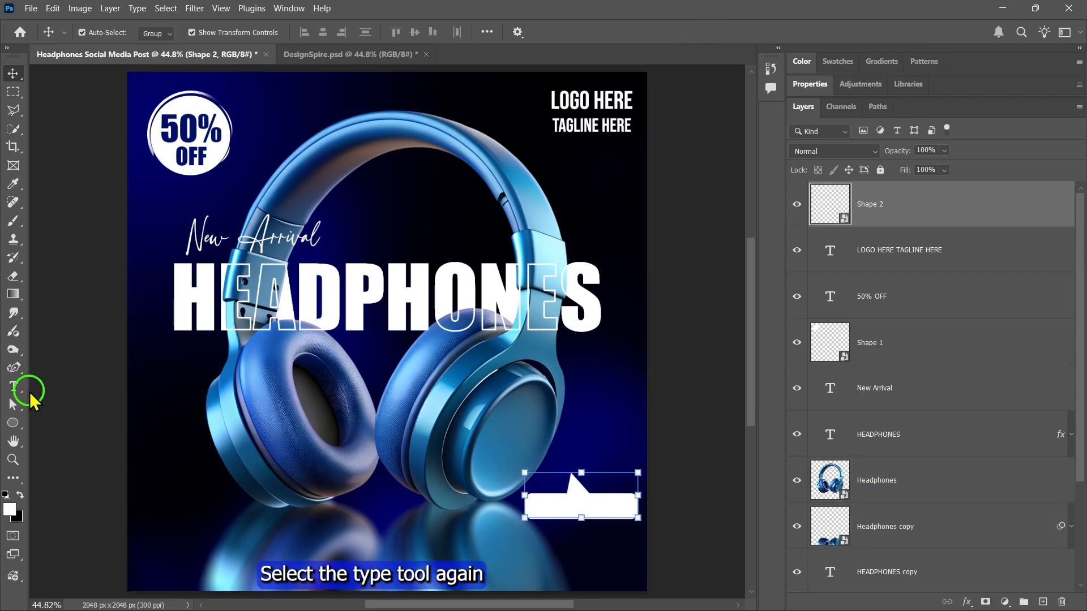
Add the text ORDER NOW above the speech-bubble shape in HENKO Regular at 17 pt.
{"action": "left_click", "coordinate": [14, 387]}
{"action": "left_click", "coordinate": [512, 442]}
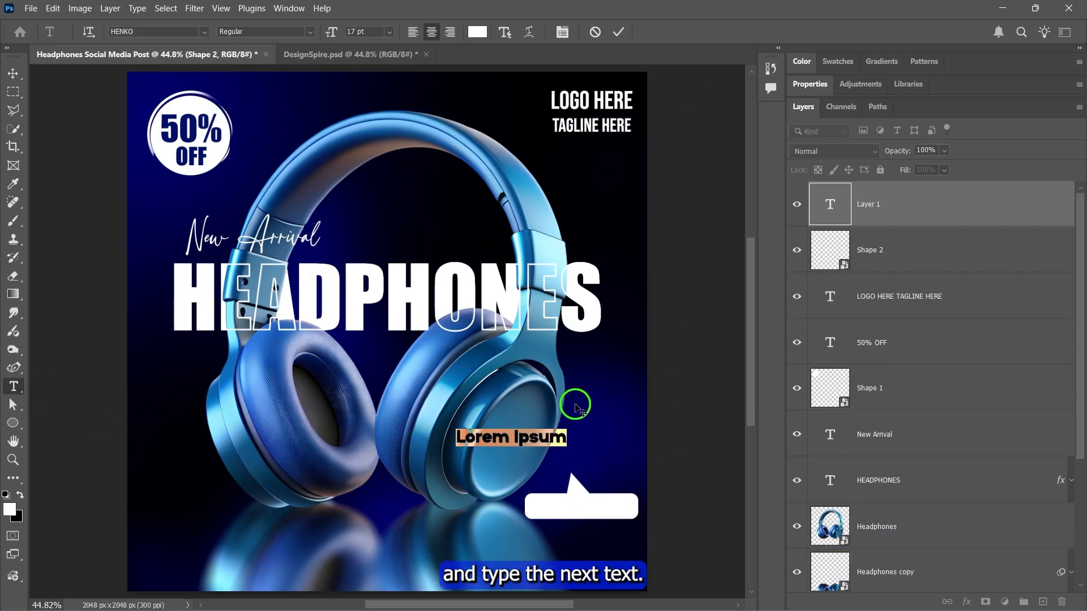
{"action": "type", "text": "ORDER NOW"}
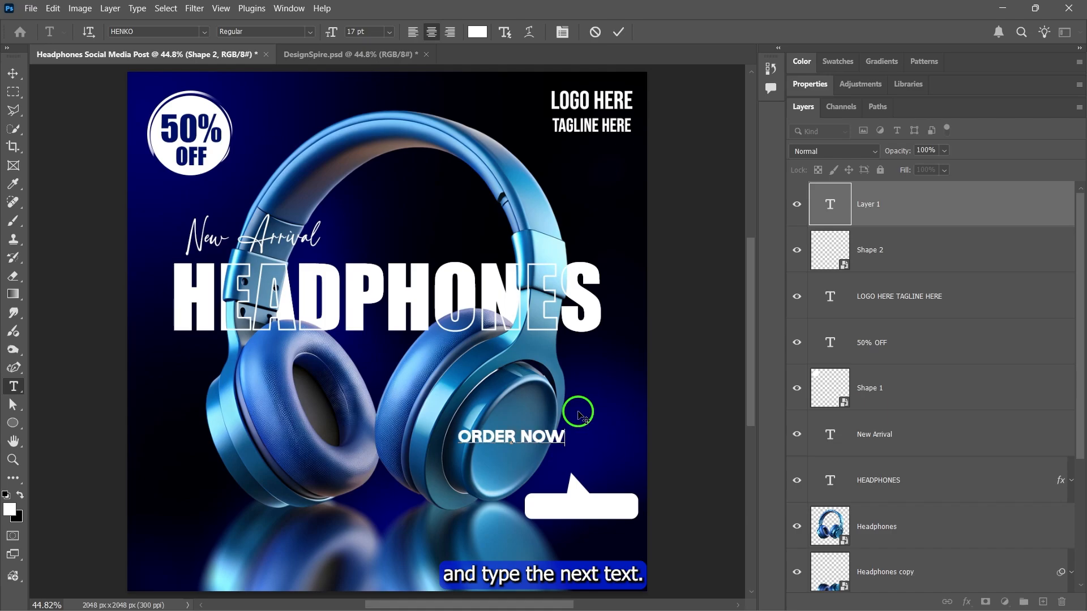
{"action": "key", "text": "ctrl+shift+Left"}
{"action": "key", "text": "ctrl+shift+Left"}
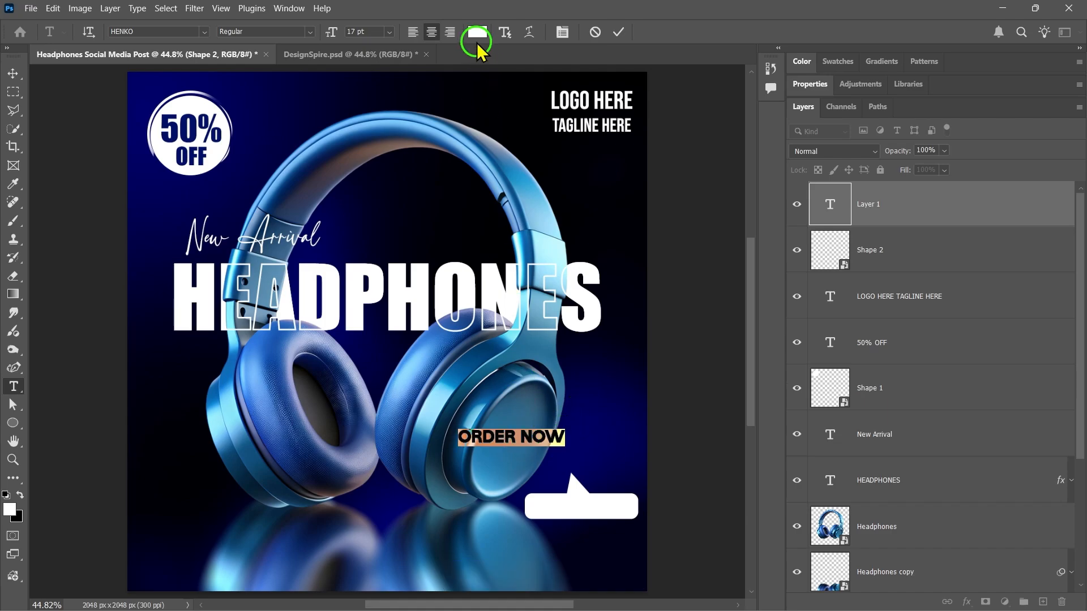
{"action": "left_click", "coordinate": [804, 85]}
{"action": "left_click", "coordinate": [925, 168]}
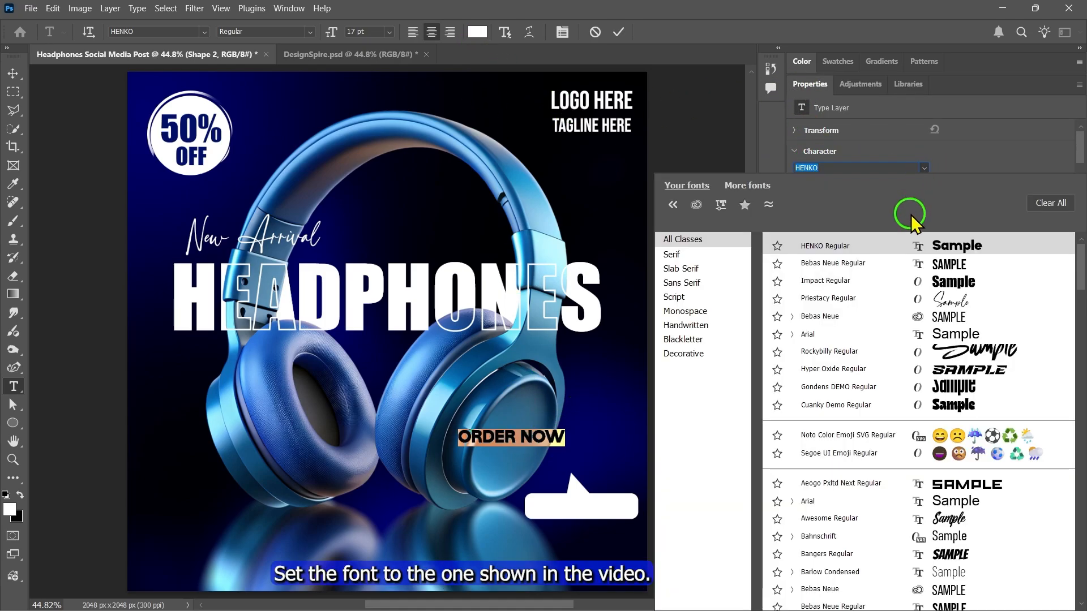
{"action": "left_click", "coordinate": [925, 169]}
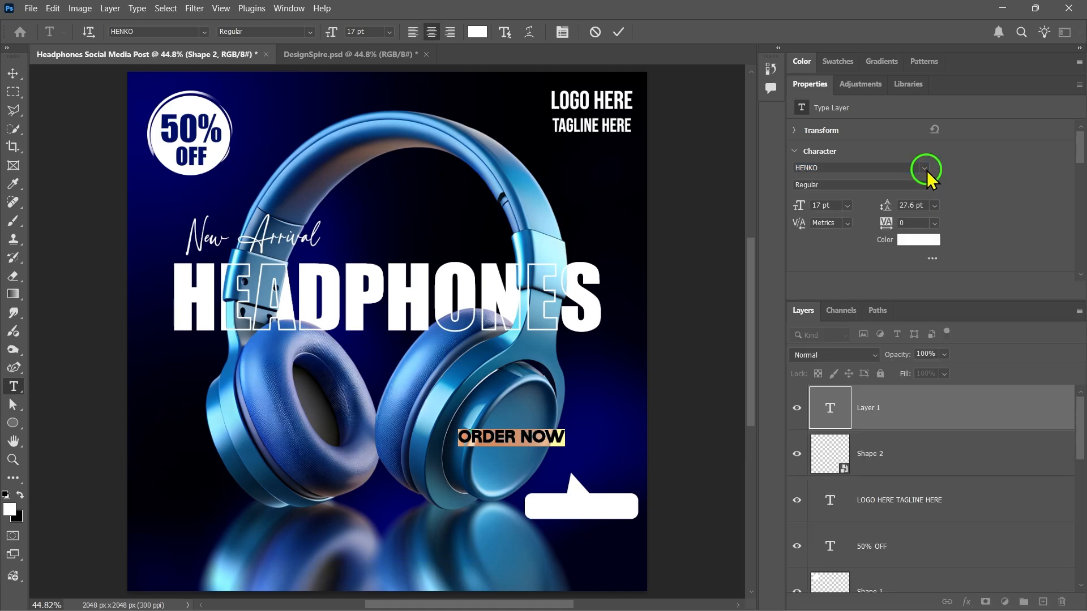
Set the ORDER NOW text color to dark blue 000f67 and move the text onto the white speech-bubble shape.
{"action": "left_click", "coordinate": [477, 32]}
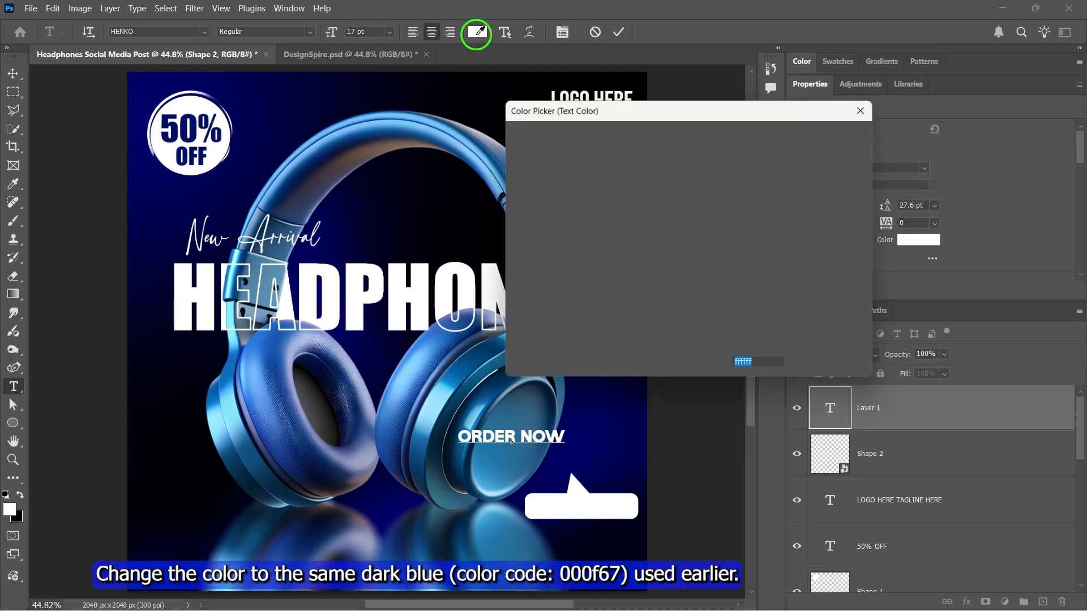
{"action": "type", "text": "000f67"}
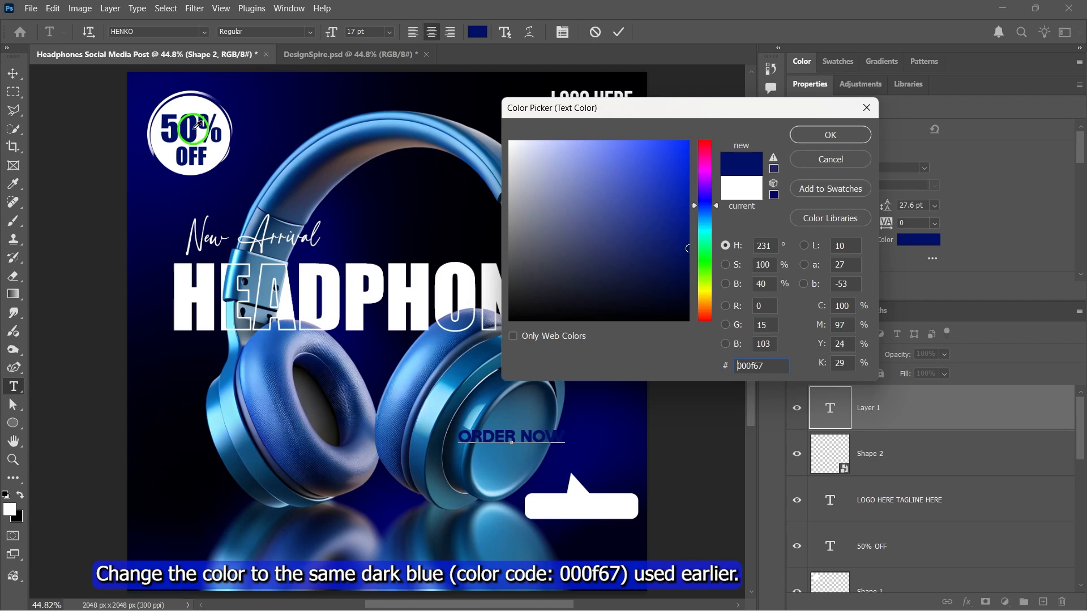
{"action": "left_click_drag", "start_coordinate": [783, 370], "coordinate": [712, 365]}
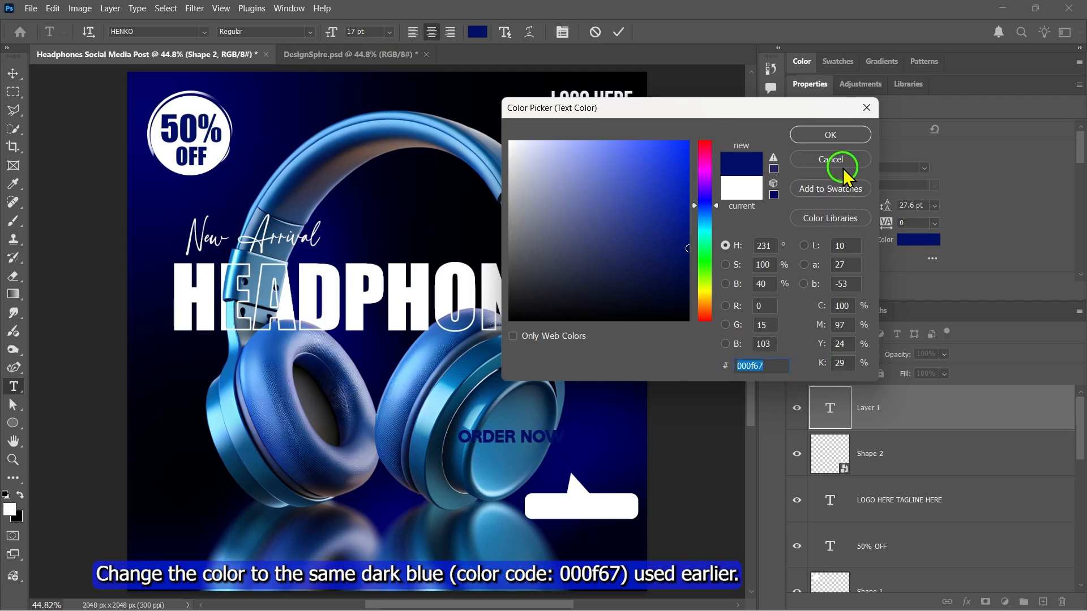
{"action": "left_click", "coordinate": [839, 137]}
{"action": "key", "text": "ctrl+Return"}
{"action": "key", "text": "v"}
{"action": "left_click_drag", "start_coordinate": [533, 441], "coordinate": [607, 513]}
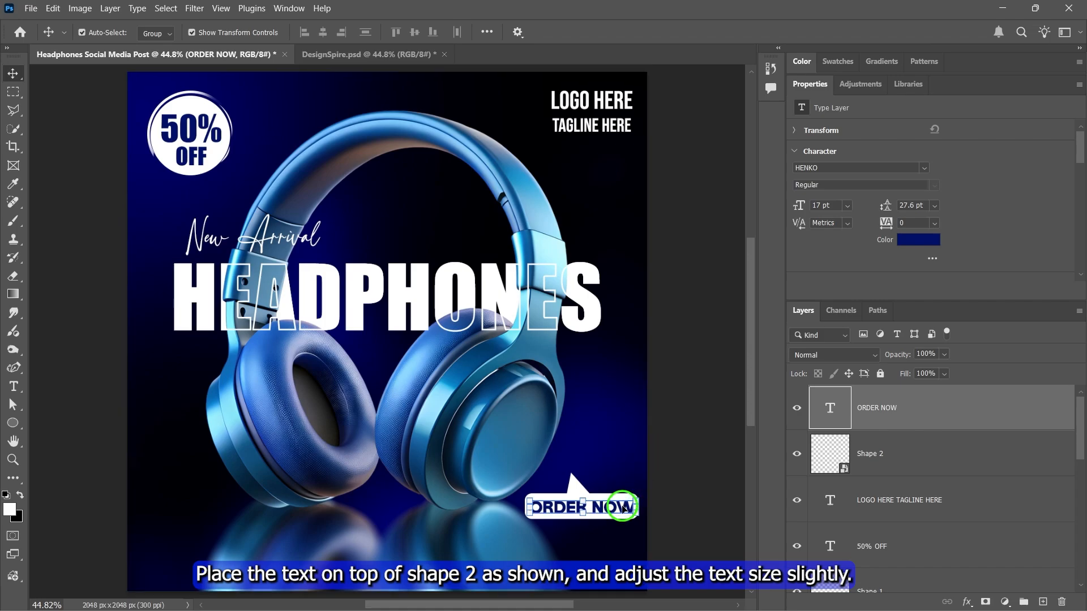
Reduce the ORDER NOW text size to 16 pt and deselect the layer.
{"action": "double_click", "coordinate": [606, 507]}
{"action": "left_click", "coordinate": [372, 33]}
{"action": "scroll", "coordinate": [373, 33], "scroll_direction": "down", "scroll_amount": 1}
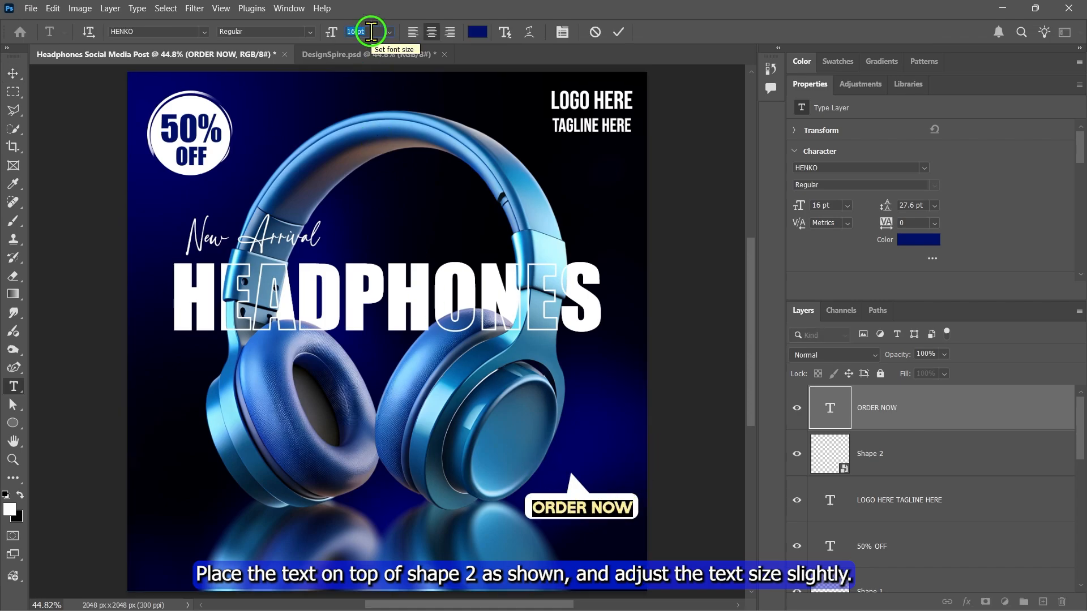
{"action": "left_click", "coordinate": [618, 34]}
{"action": "key", "text": "v"}
{"action": "left_click", "coordinate": [673, 505]}
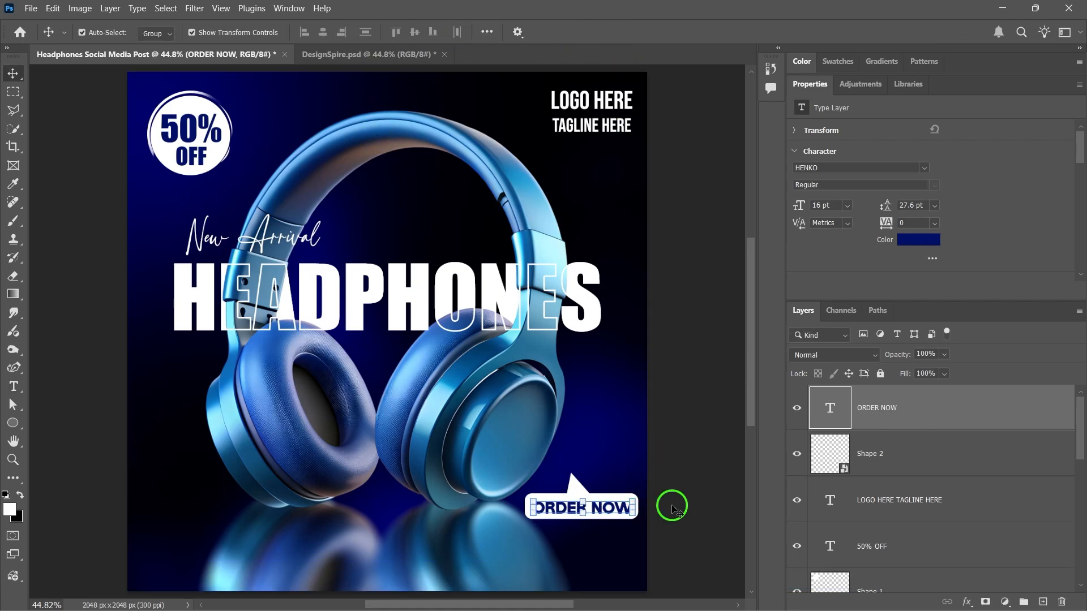
{"action": "left_click", "coordinate": [810, 88]}
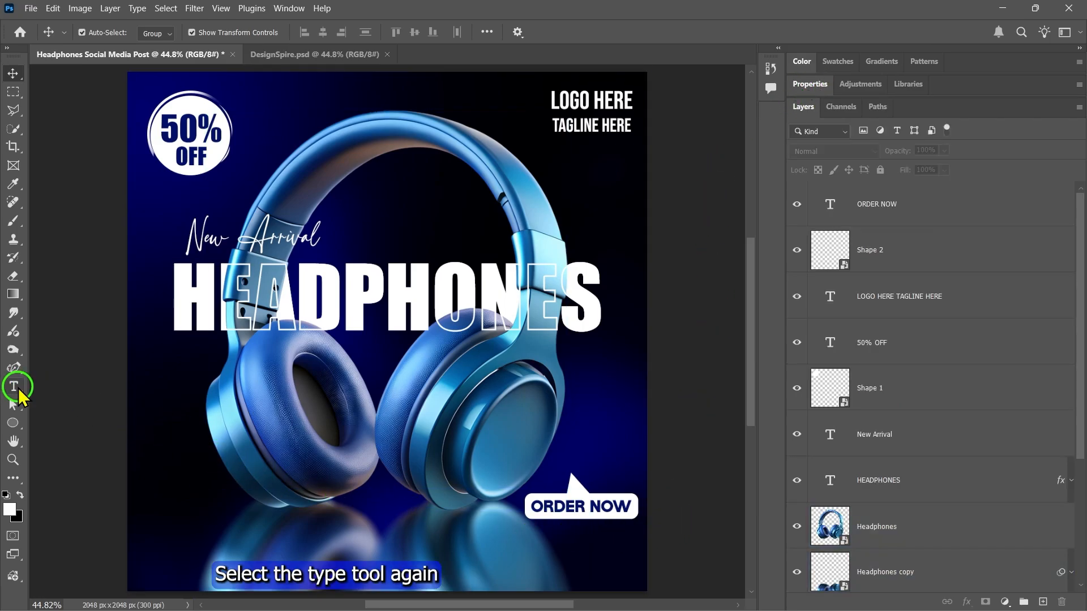
{"action": "left_click", "coordinate": [15, 387]}
{"action": "left_click", "coordinate": [523, 537]}
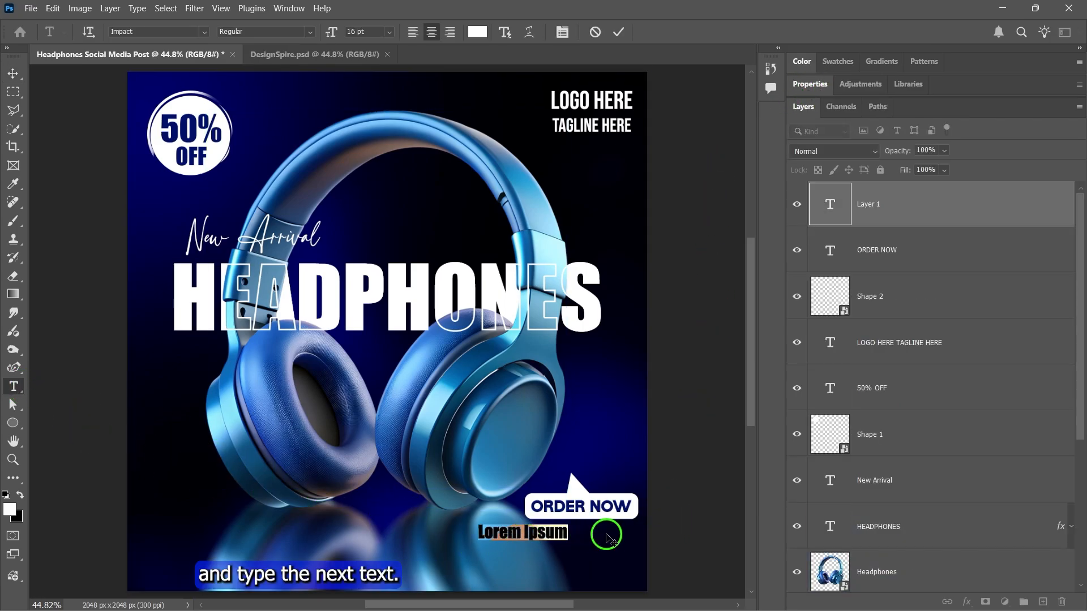
{"action": "type", "text": "www.yourwebsite.com"}
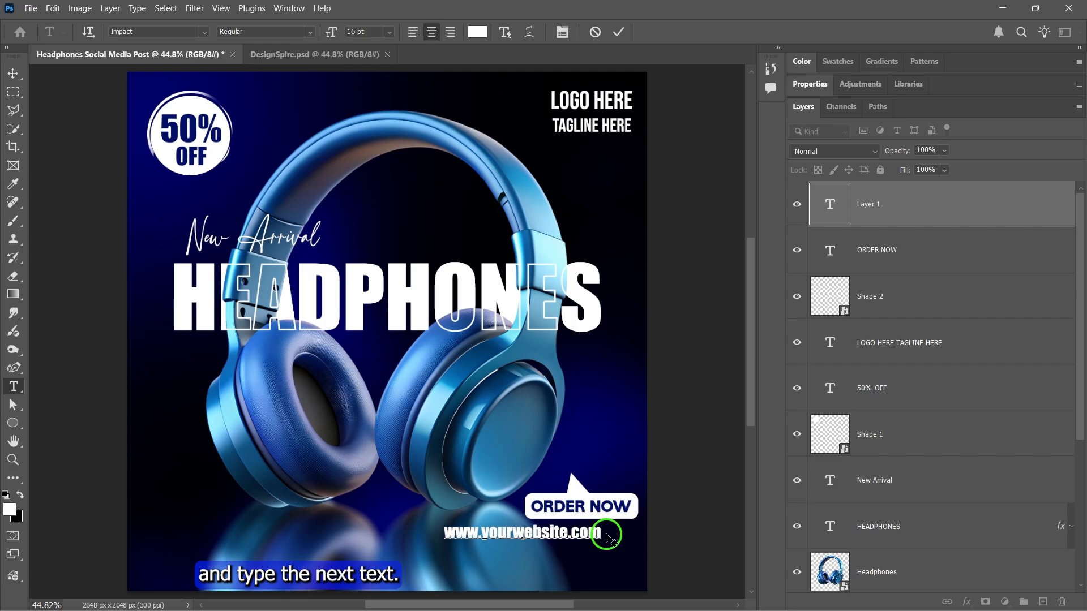
{"action": "key", "text": "ctrl+a"}
{"action": "left_click", "coordinate": [811, 84]}
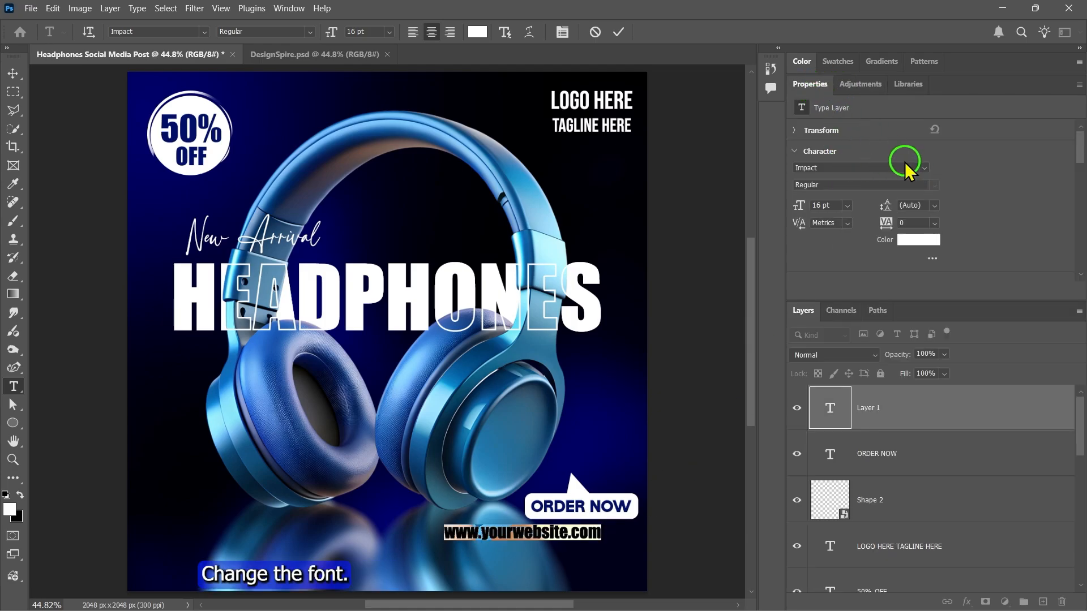
{"action": "left_click", "coordinate": [924, 167]}
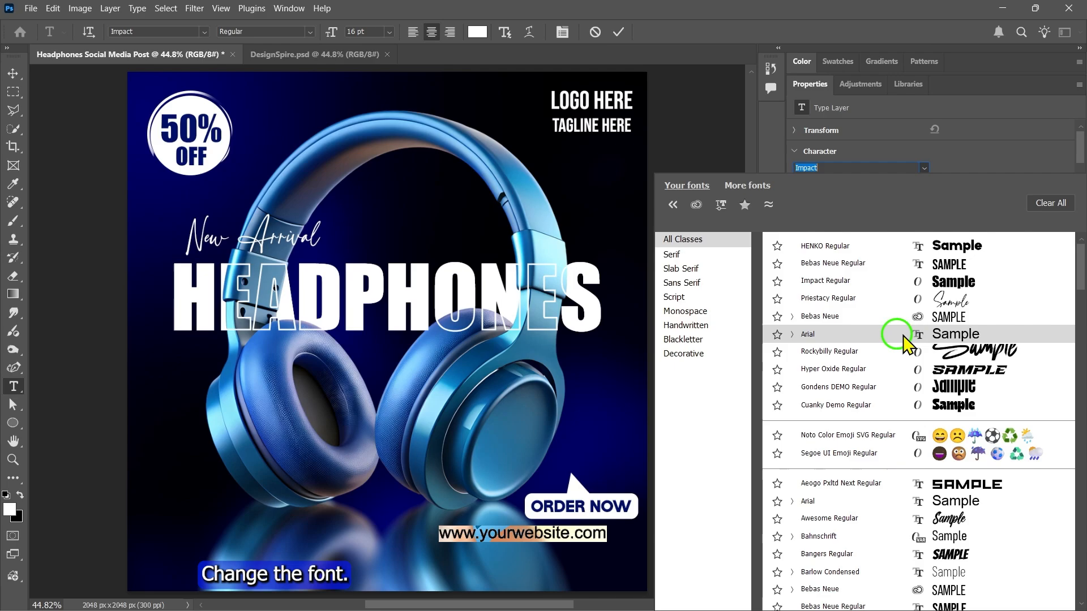
{"action": "left_click", "coordinate": [808, 334]}
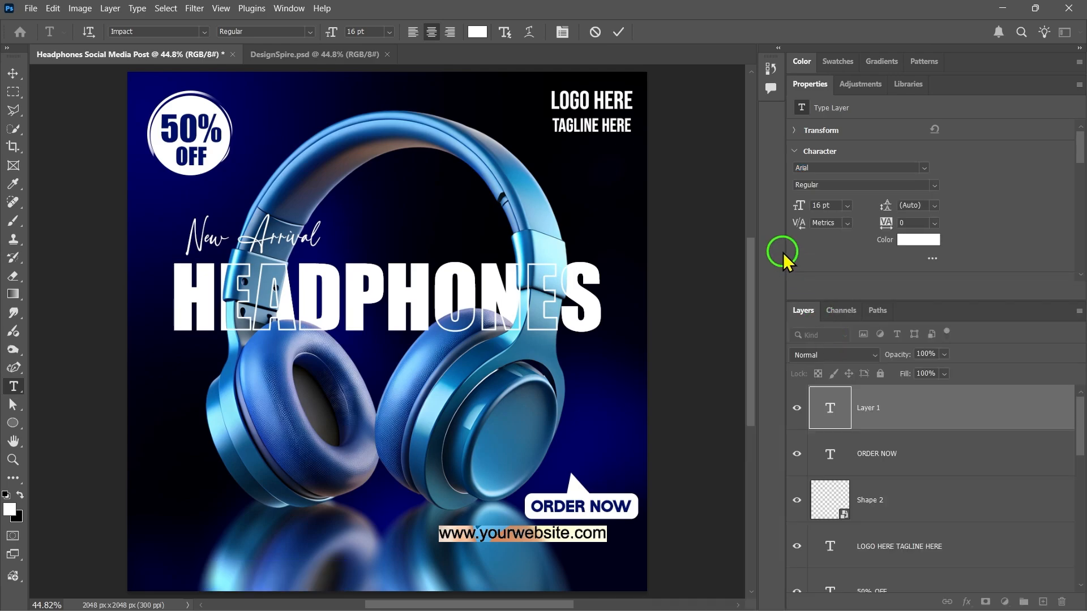
Set the website text to 10 pt and center it directly beneath the ORDER NOW speech bubble.
{"action": "left_click", "coordinate": [363, 32]}
{"action": "type", "text": "10"}
{"action": "key", "text": "Return"}
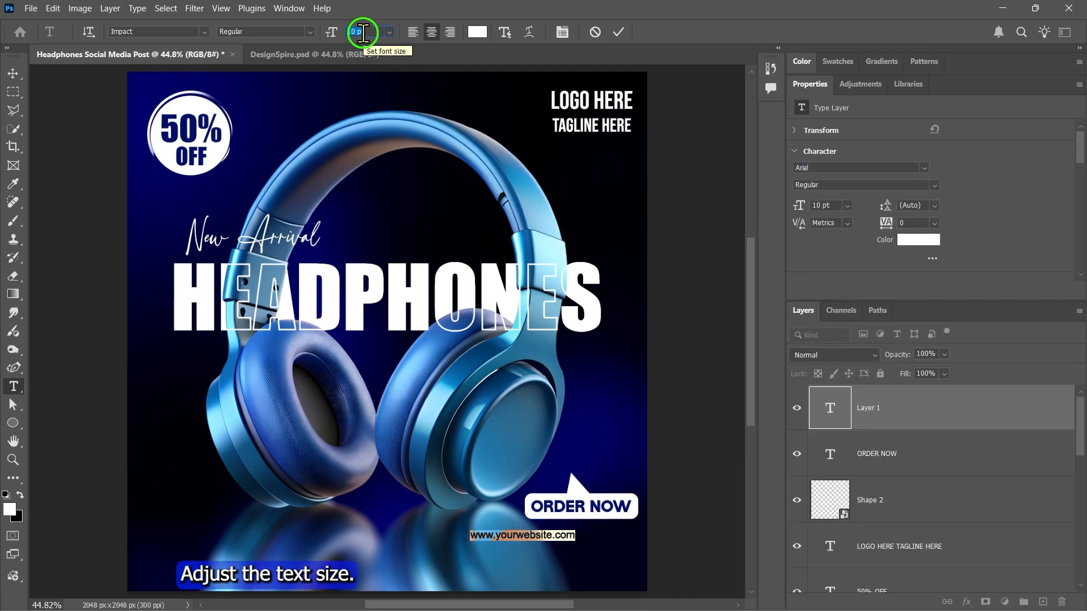
{"action": "left_click", "coordinate": [618, 31]}
{"action": "key", "text": "v"}
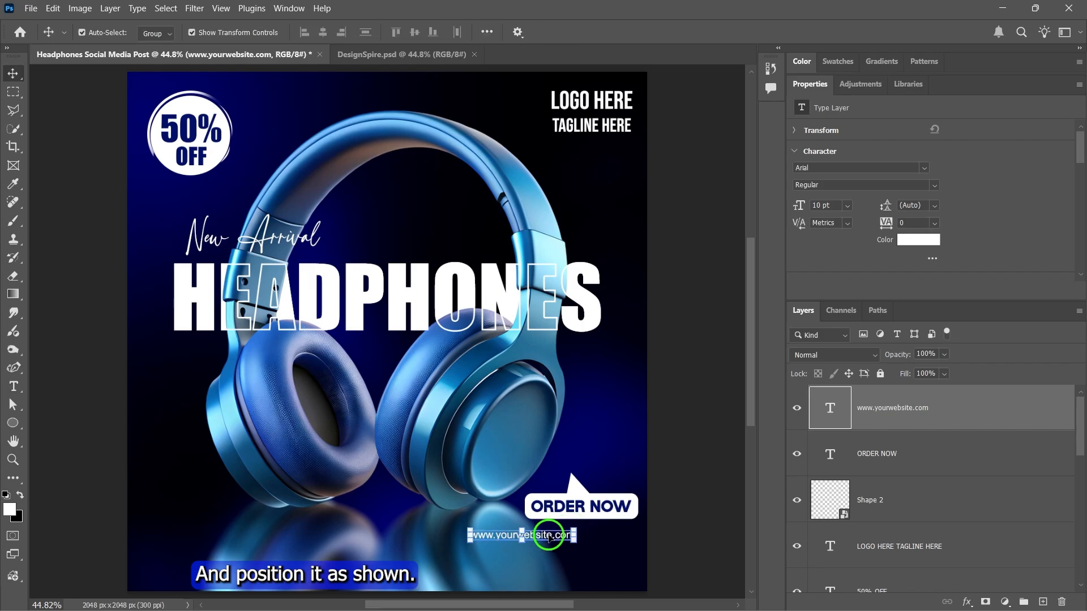
{"action": "left_click_drag", "start_coordinate": [550, 537], "coordinate": [610, 531]}
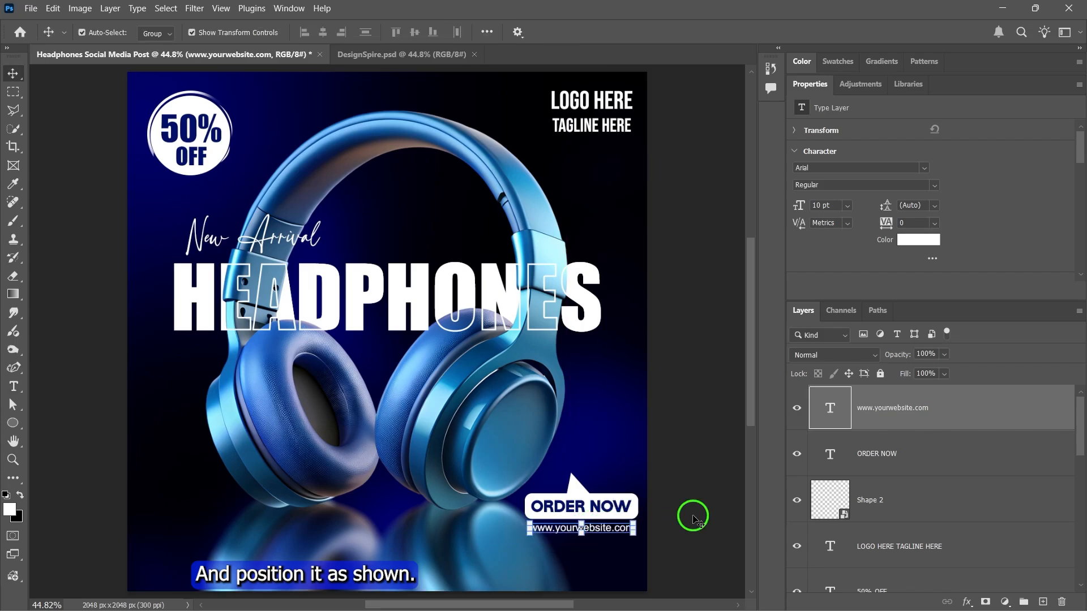
{"action": "left_click", "coordinate": [692, 528]}
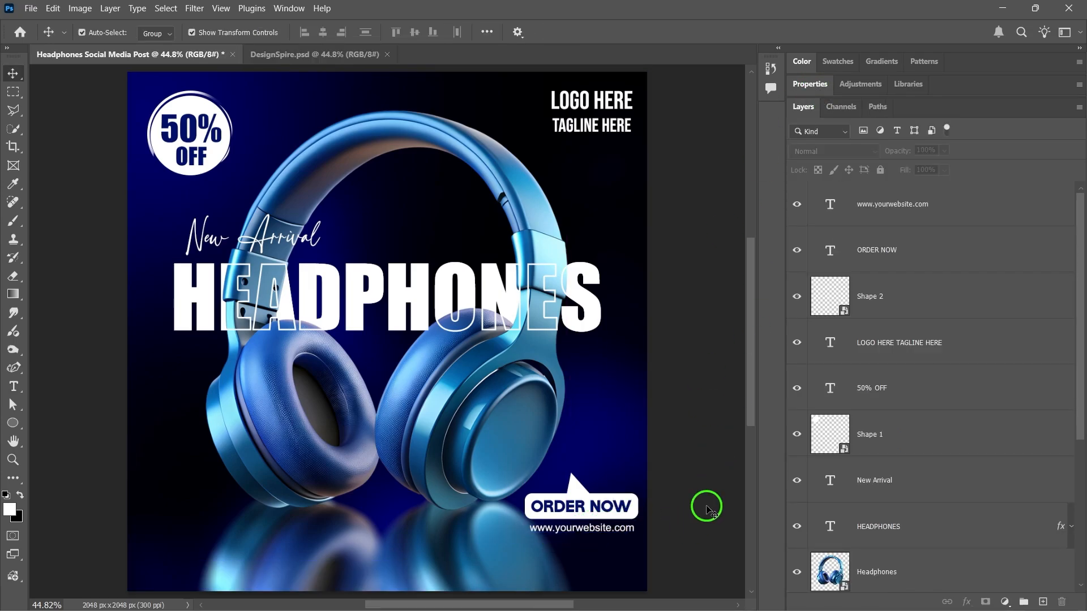
Place Phone Icon.png from the Headphones Social Media Post folder near the canvas's lower-left corner, scaled down to about 2.32%.
{"action": "key", "text": "alt+Tab"}
{"action": "left_click_drag", "start_coordinate": [772, 177], "coordinate": [191, 463]}
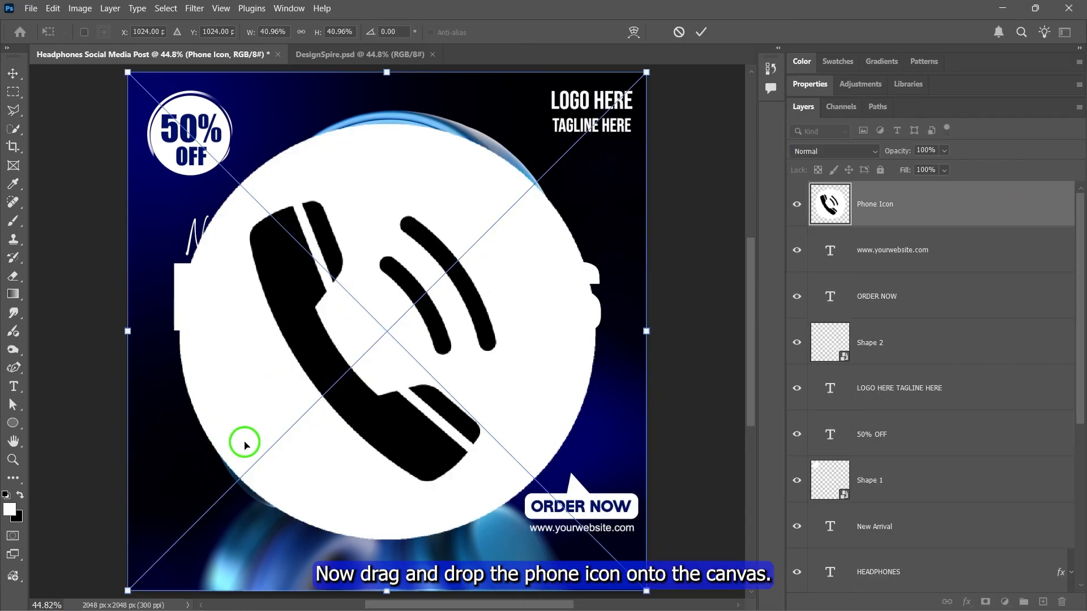
{"action": "left_click_drag", "start_coordinate": [644, 74], "coordinate": [191, 532]}
{"action": "left_click_drag", "start_coordinate": [173, 549], "coordinate": [178, 518]}
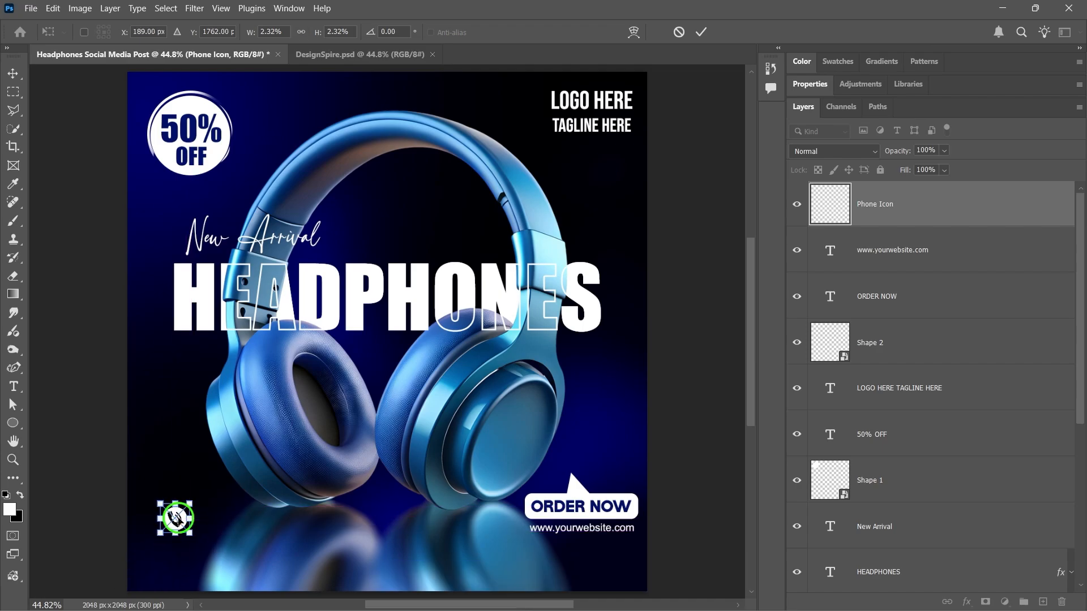
{"action": "left_click", "coordinate": [701, 31]}
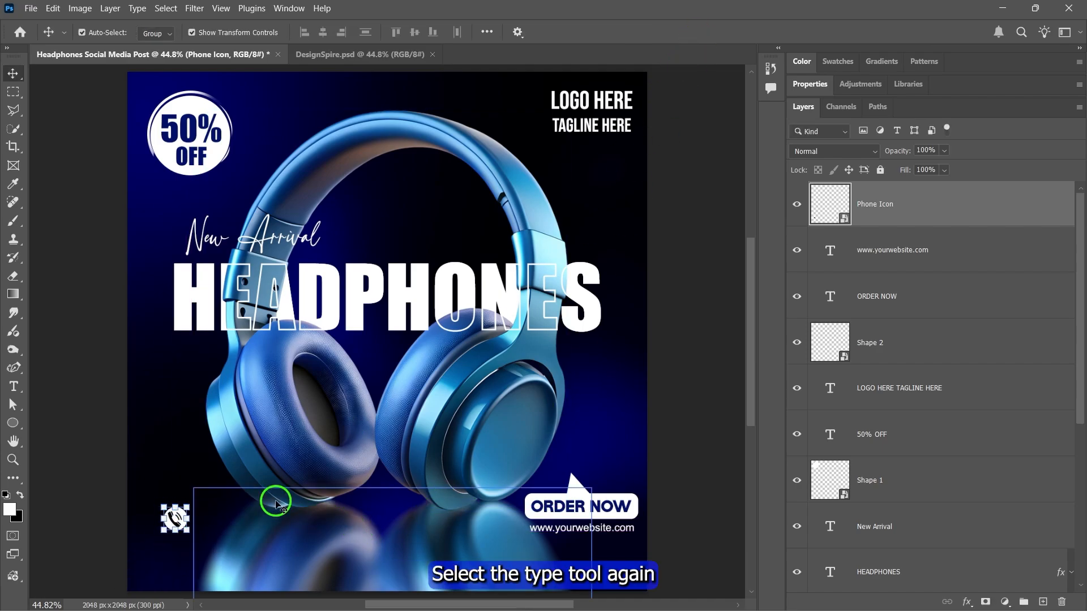
Add a text layer with the contact phone number beside the phone icon.
{"action": "left_click", "coordinate": [14, 387]}
{"action": "left_click", "coordinate": [203, 521]}
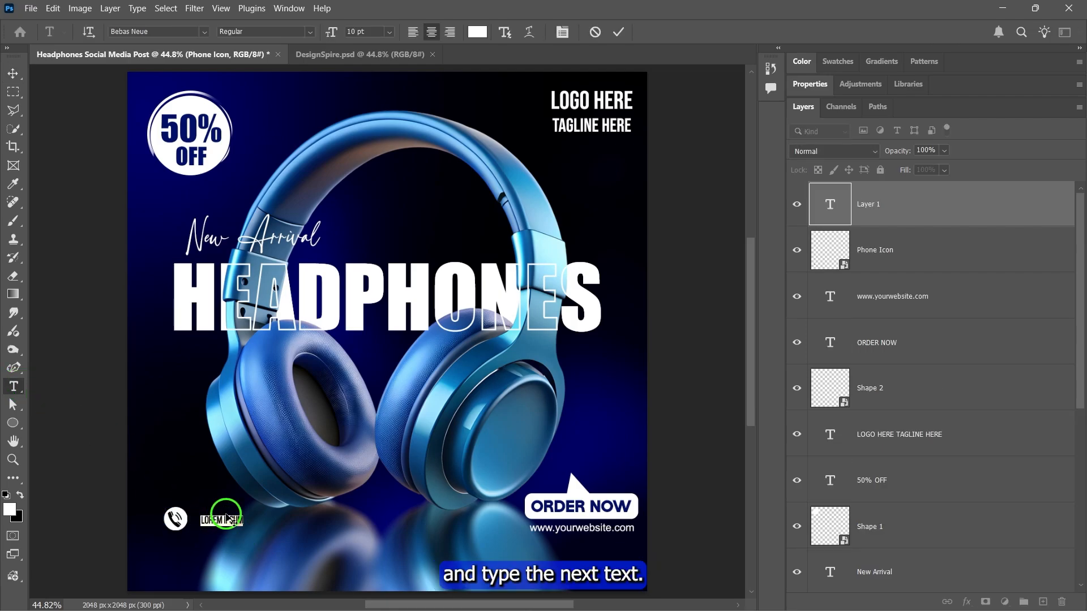
{"action": "type", "text": "+000 1234"}
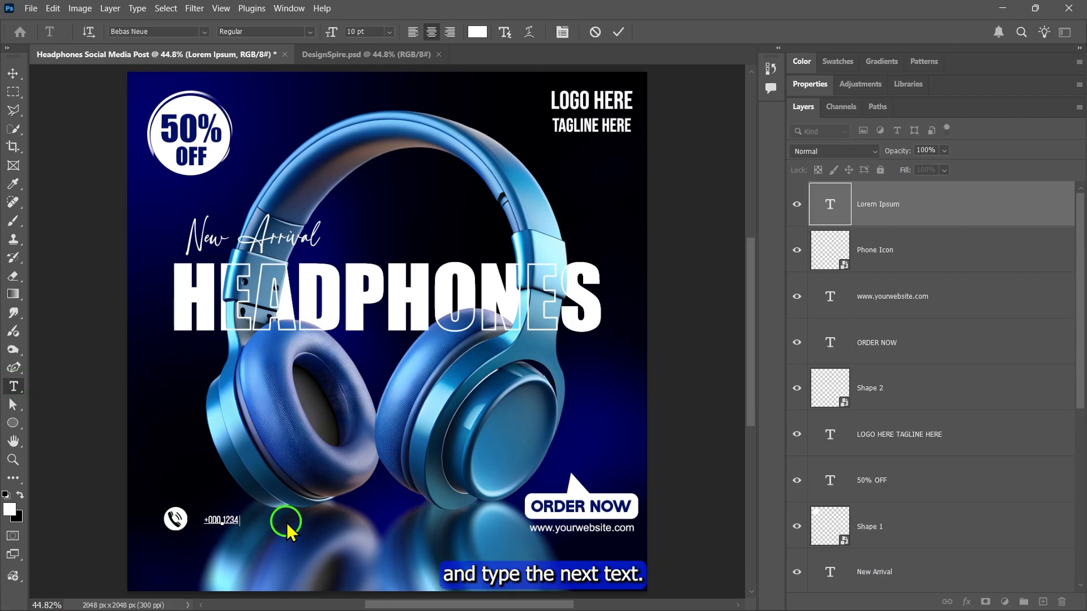
{"action": "type", "text": " 5678"}
Set the phone number text to Impact at 15 pt and shift it clear of the phone icon.
{"action": "left_click", "coordinate": [810, 84]}
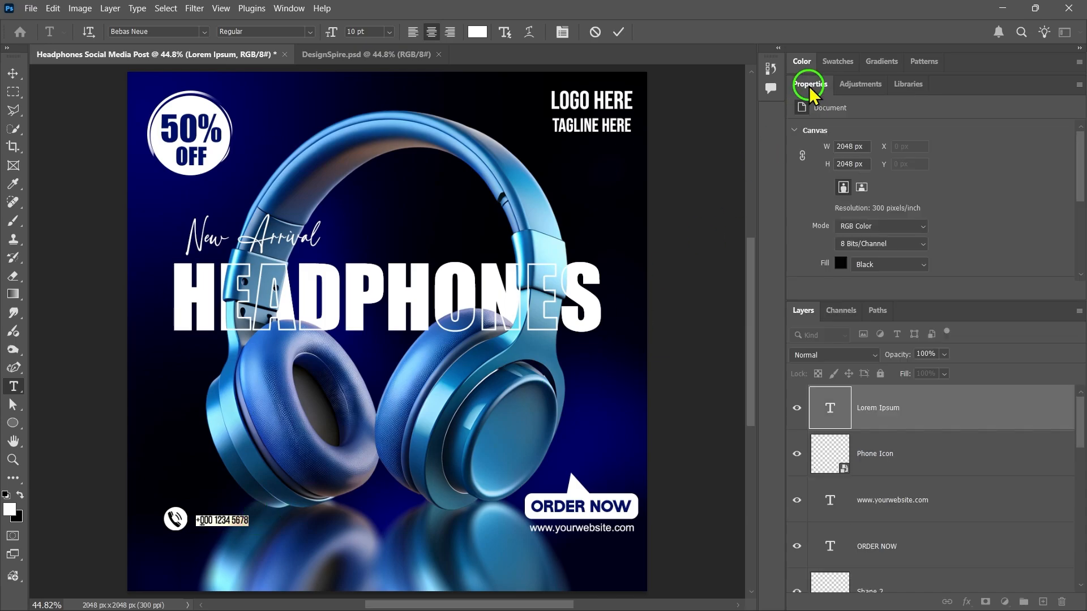
{"action": "left_click", "coordinate": [923, 167]}
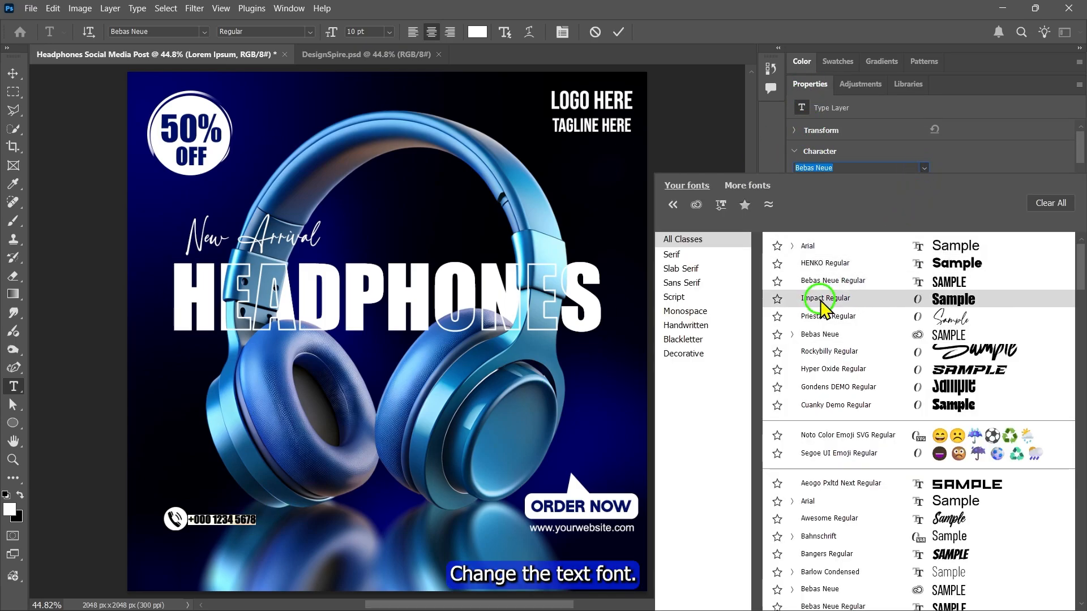
{"action": "left_click", "coordinate": [845, 302]}
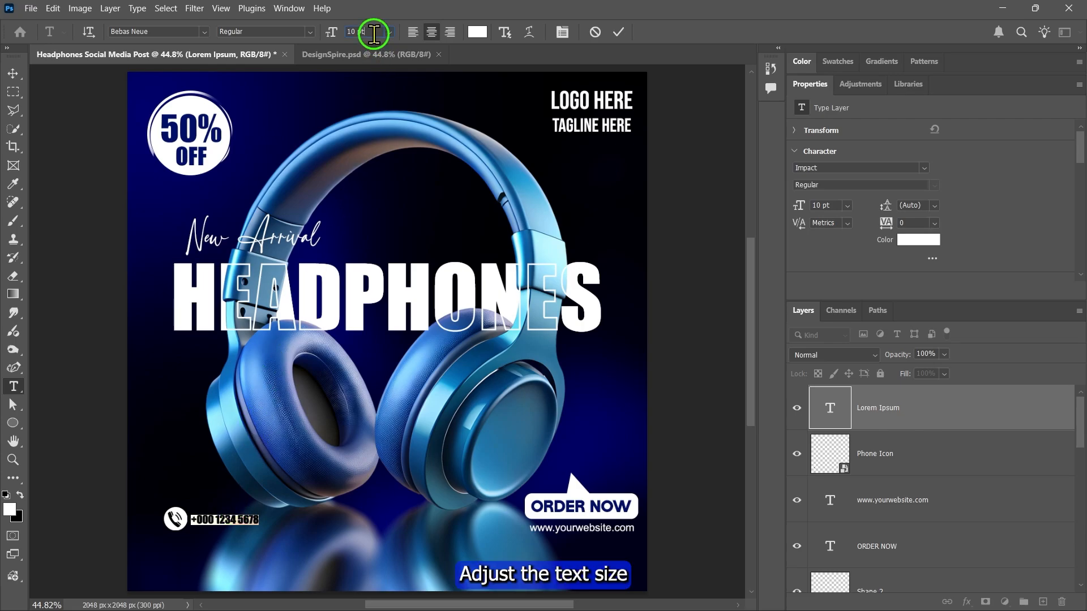
{"action": "scroll", "coordinate": [374, 34], "scroll_direction": "up", "scroll_amount": 4}
{"action": "left_click_drag", "start_coordinate": [227, 500], "coordinate": [248, 499]}
{"action": "left_click", "coordinate": [619, 31]}
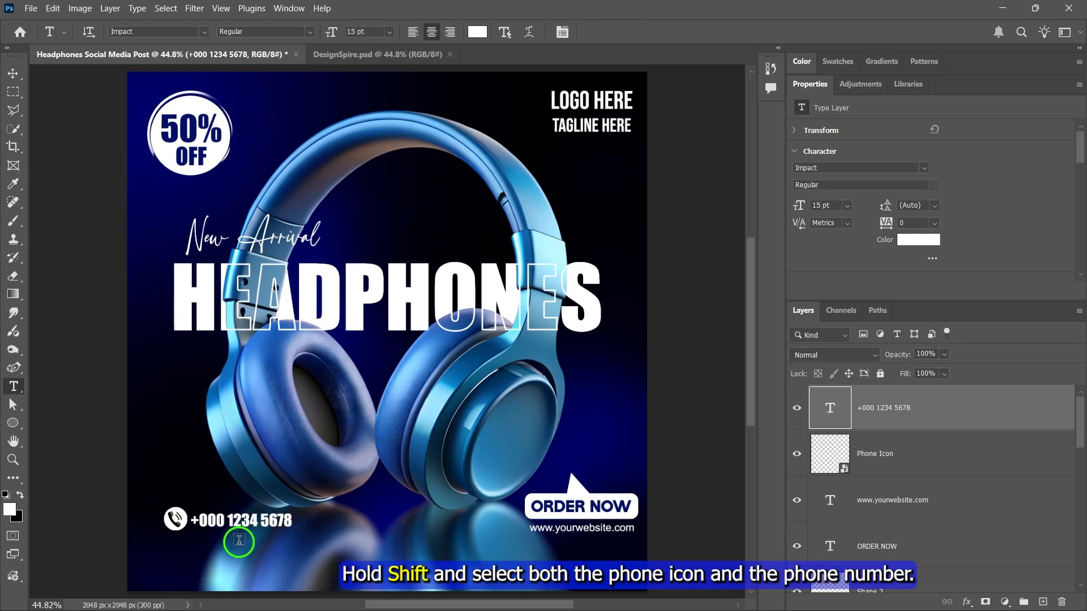
Select the phone icon and phone number together and shift them slightly toward the canvas's lower-left corner.
{"action": "key", "text": "v"}
{"action": "left_click", "coordinate": [175, 519], "text": "shift"}
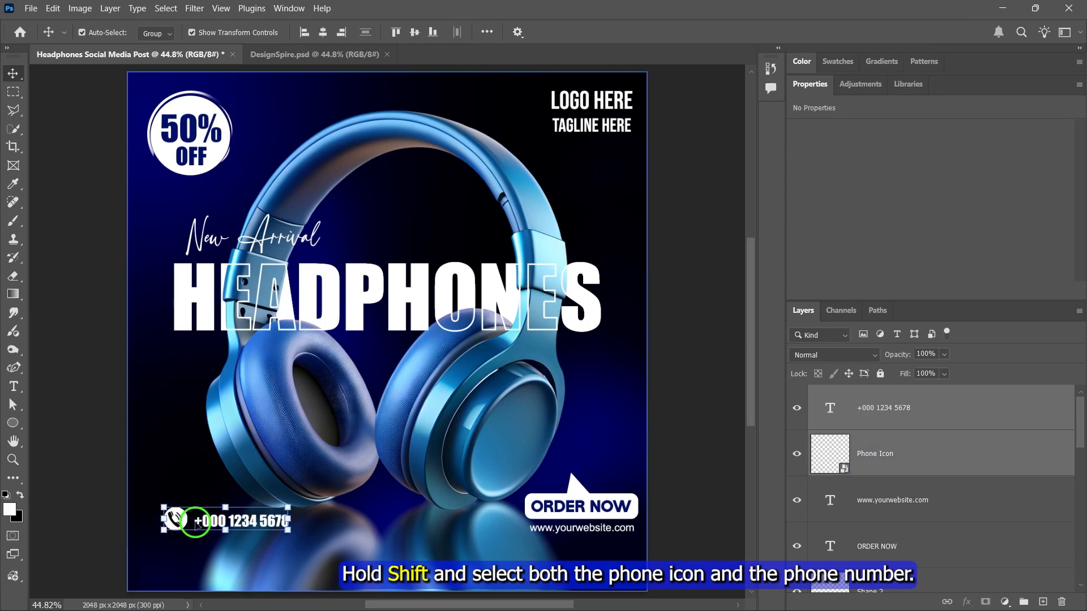
{"action": "left_click_drag", "start_coordinate": [222, 526], "coordinate": [209, 530]}
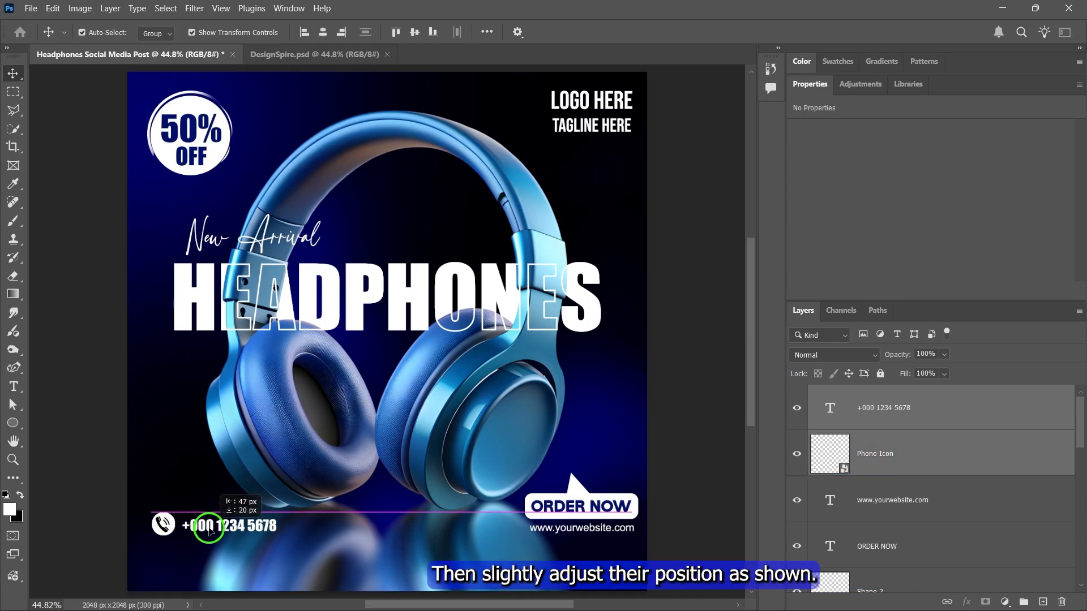
{"action": "left_click_drag", "start_coordinate": [209, 531], "coordinate": [209, 530]}
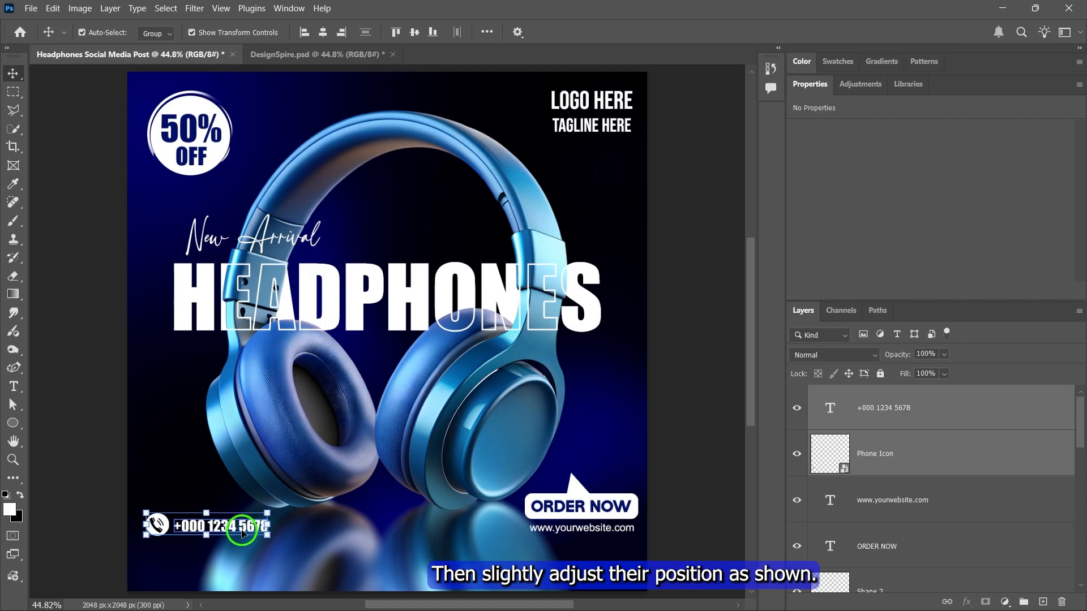
Copy all the text from Text.txt in the Headphones Social Media Post folder, close it and return to Photoshop.
{"action": "key", "text": "alt+Tab"}
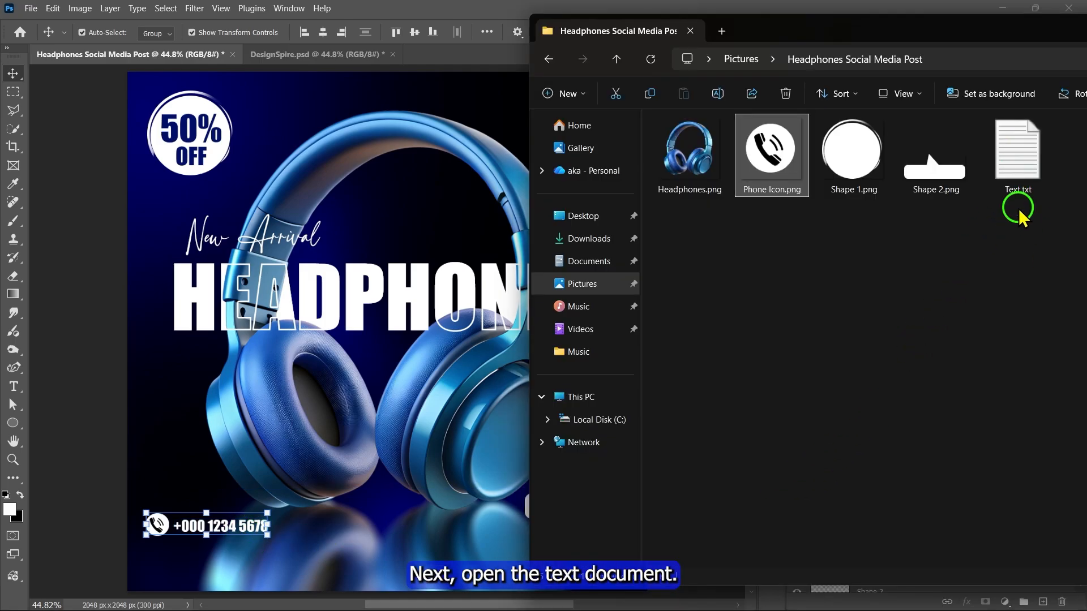
{"action": "double_click", "coordinate": [1019, 167]}
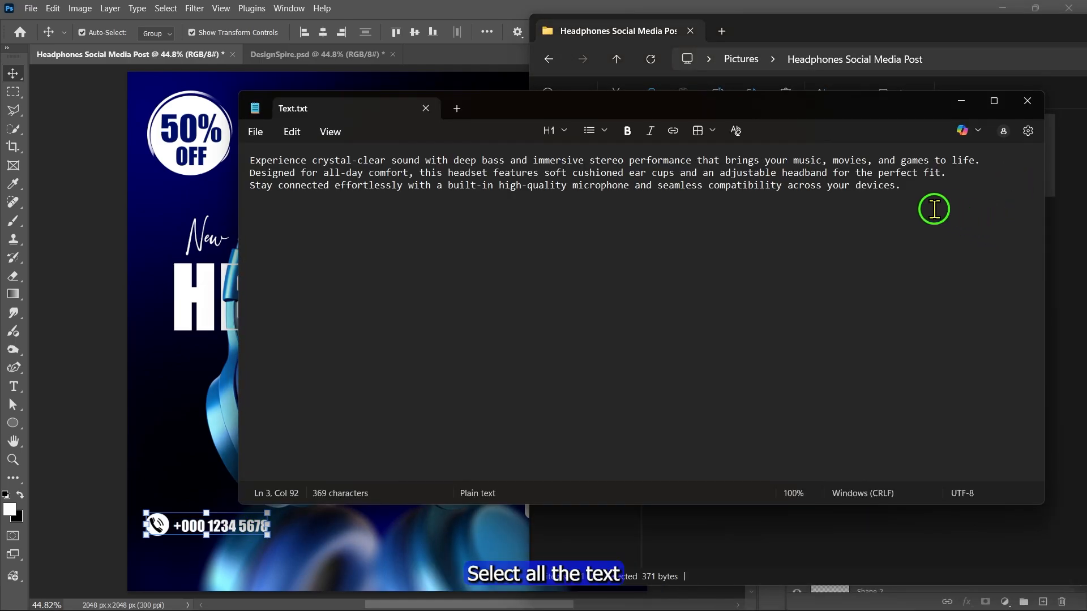
{"action": "left_click_drag", "start_coordinate": [934, 204], "coordinate": [235, 164]}
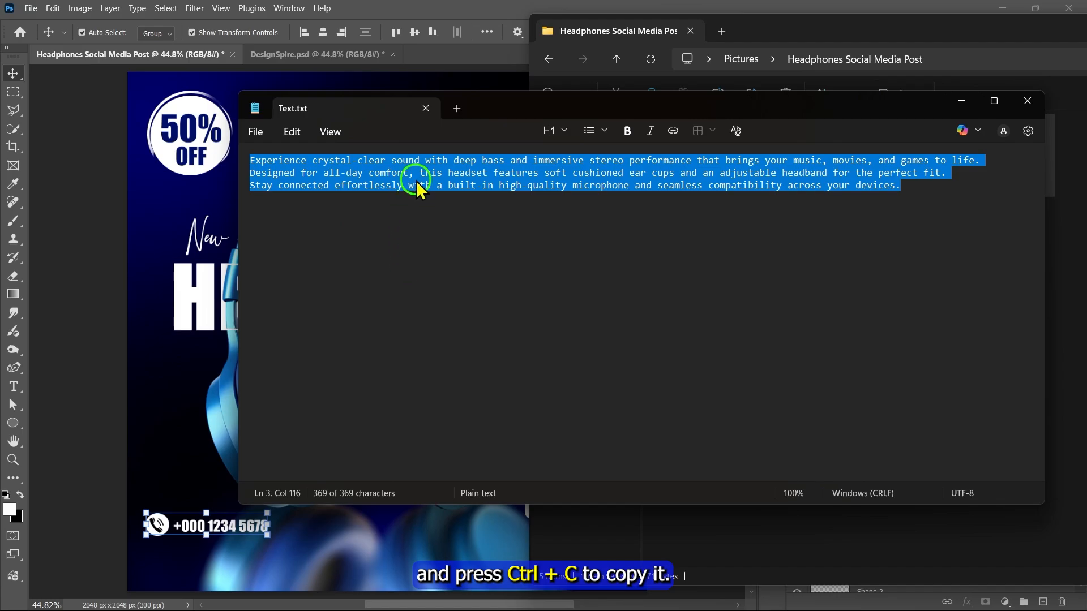
{"action": "key", "text": "ctrl+c"}
{"action": "left_click", "coordinate": [1019, 105]}
{"action": "left_click", "coordinate": [900, 13]}
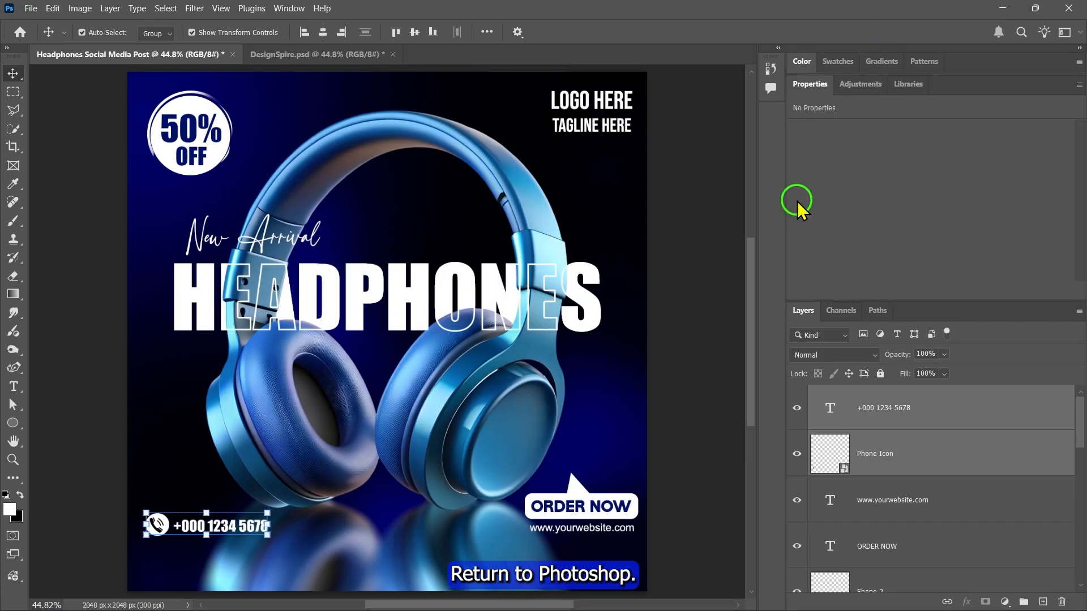
Paste the copied product description as a new text layer below the phone number.
{"action": "left_click", "coordinate": [14, 387]}
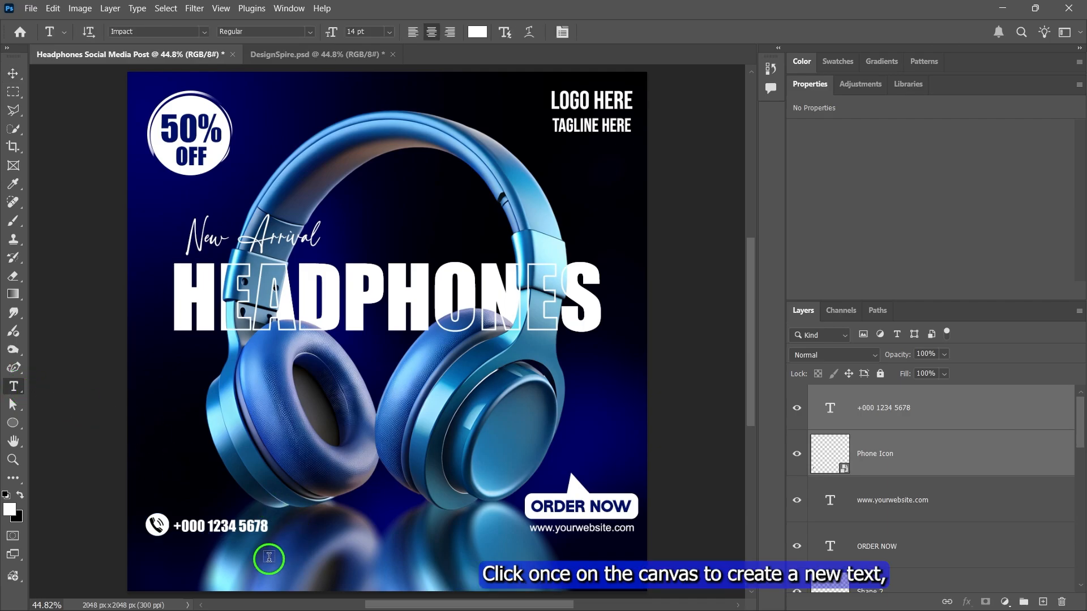
{"action": "left_click", "coordinate": [167, 561]}
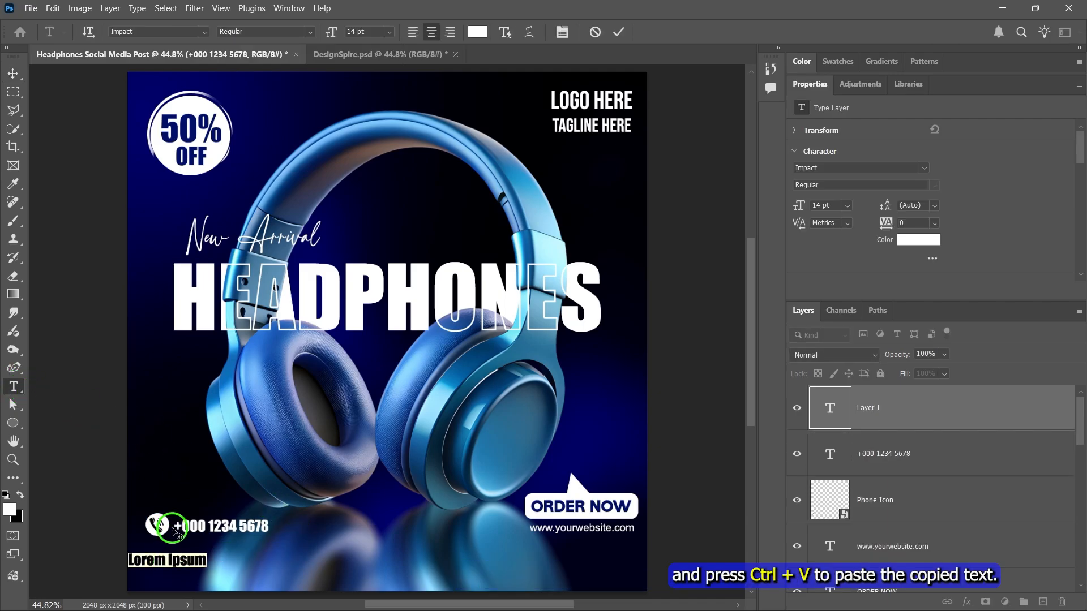
{"action": "key", "text": "ctrl+v"}
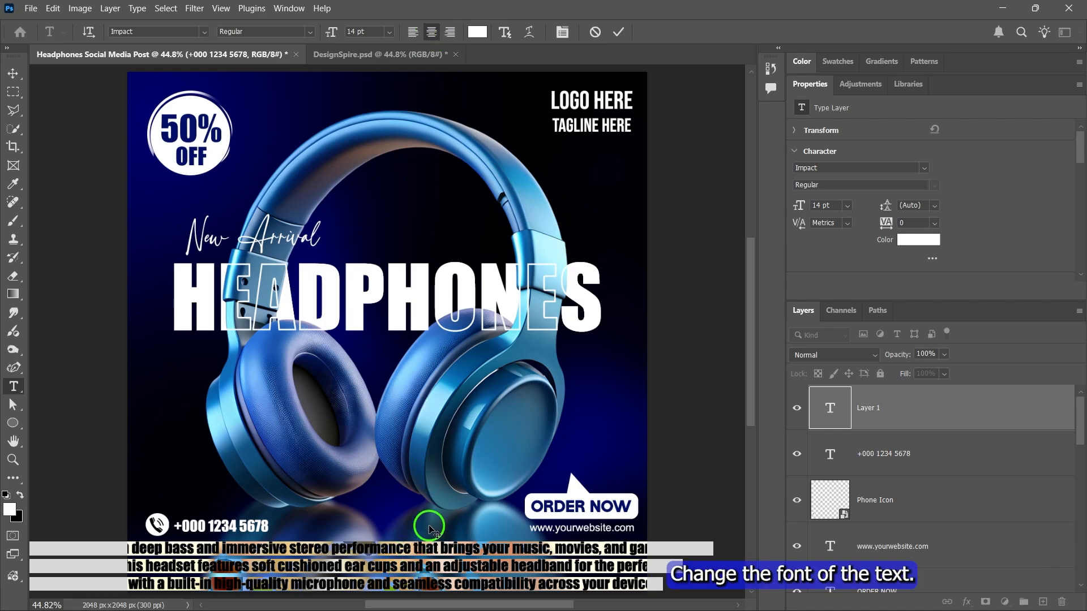
Change the product description's font to Bebas Neue Regular and set its size to 10 pt.
{"action": "left_click", "coordinate": [921, 169]}
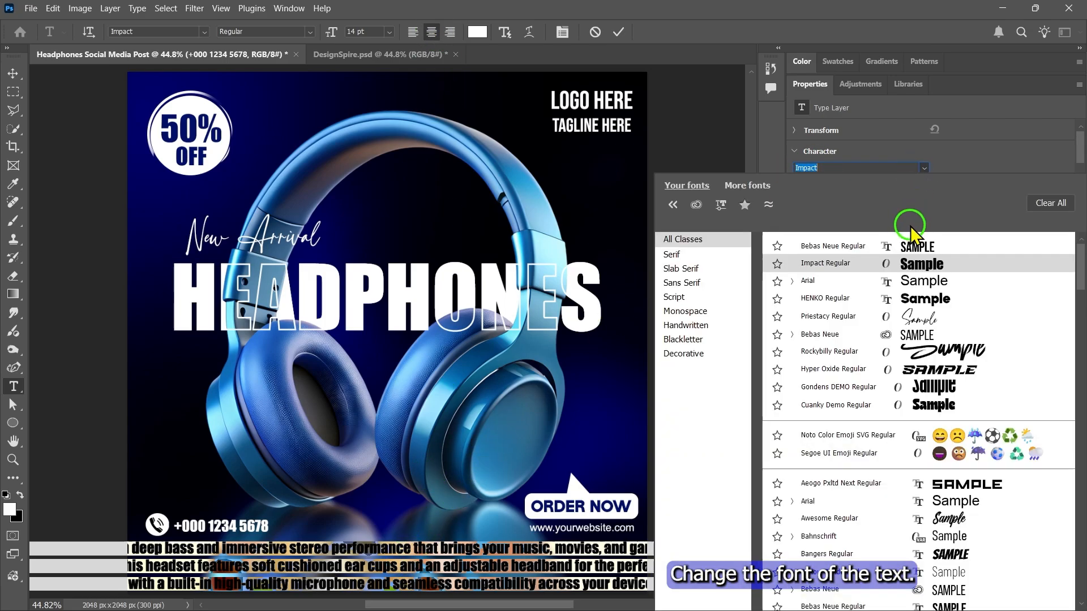
{"action": "left_click", "coordinate": [831, 338]}
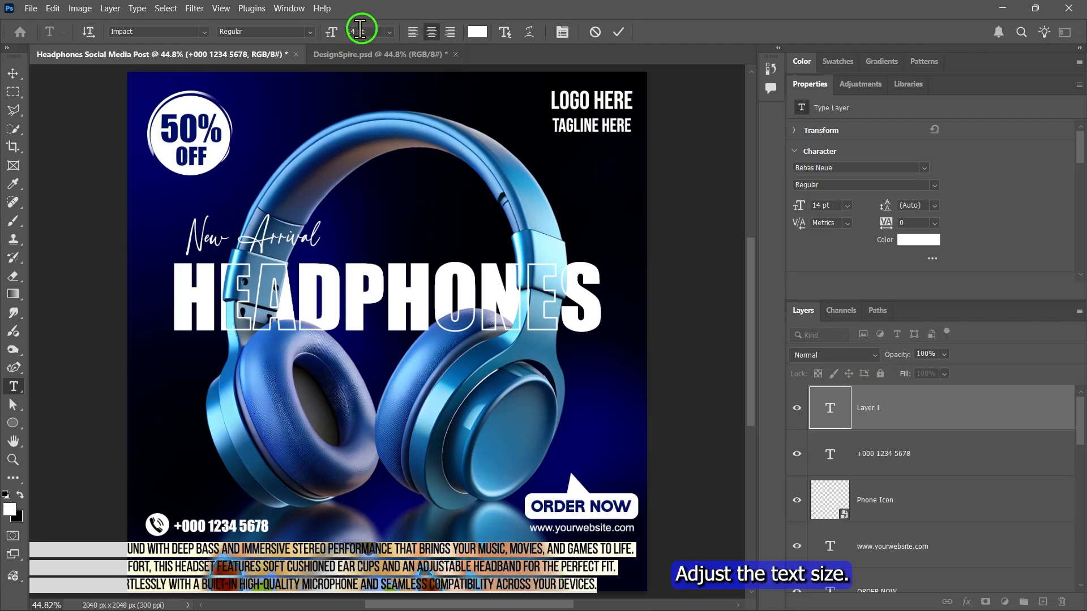
{"action": "scroll", "coordinate": [357, 31], "scroll_direction": "down", "scroll_amount": 4}
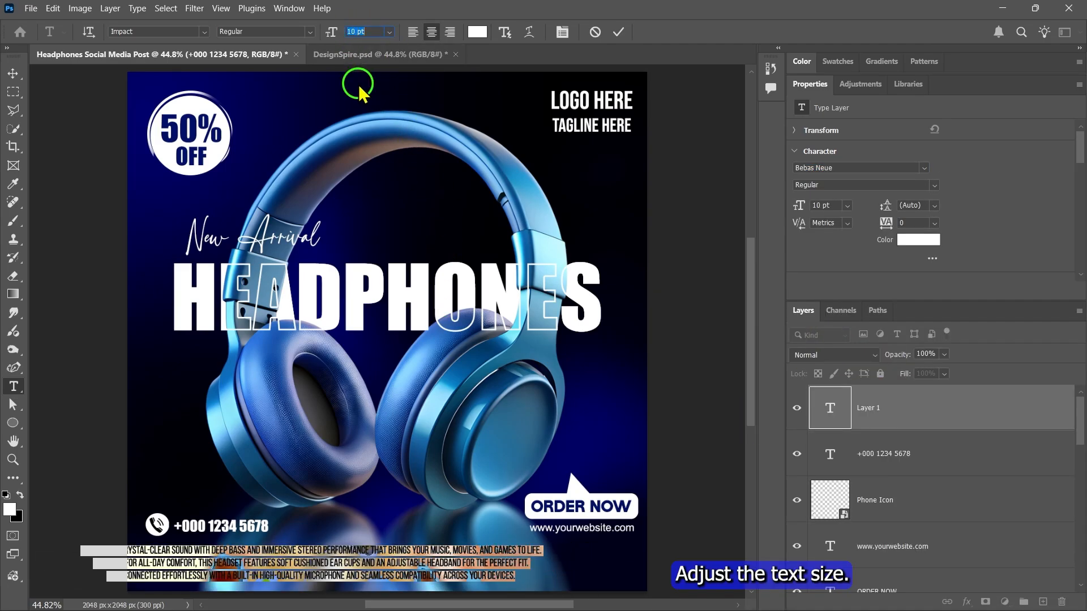
{"action": "left_click", "coordinate": [618, 32]}
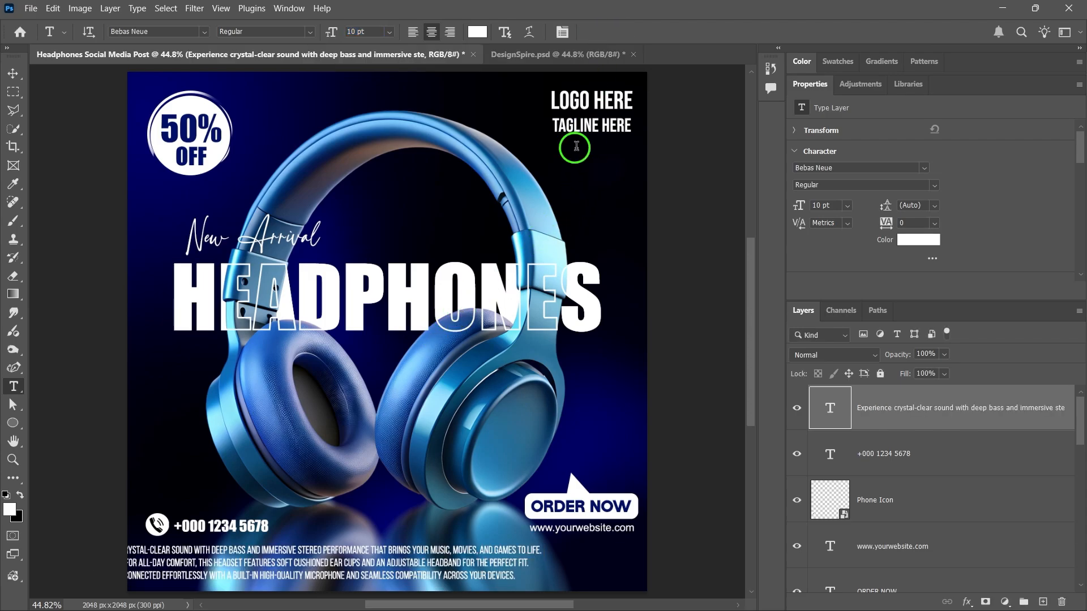
Move the product description fully onto the canvas, centered along its lower edge.
{"action": "key", "text": "ctrl+t"}
{"action": "left_click_drag", "start_coordinate": [335, 562], "coordinate": [439, 564]}
{"action": "left_click", "coordinate": [701, 32]}
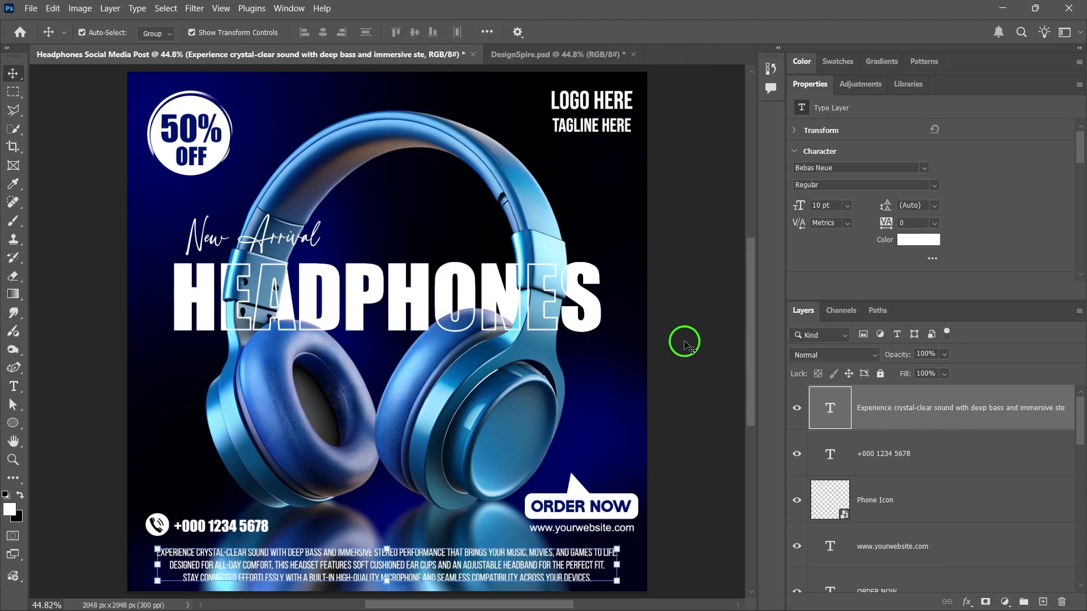
Create a new layer and place it between the Headphones and Headphones copy layers.
{"action": "double_click", "coordinate": [810, 84]}
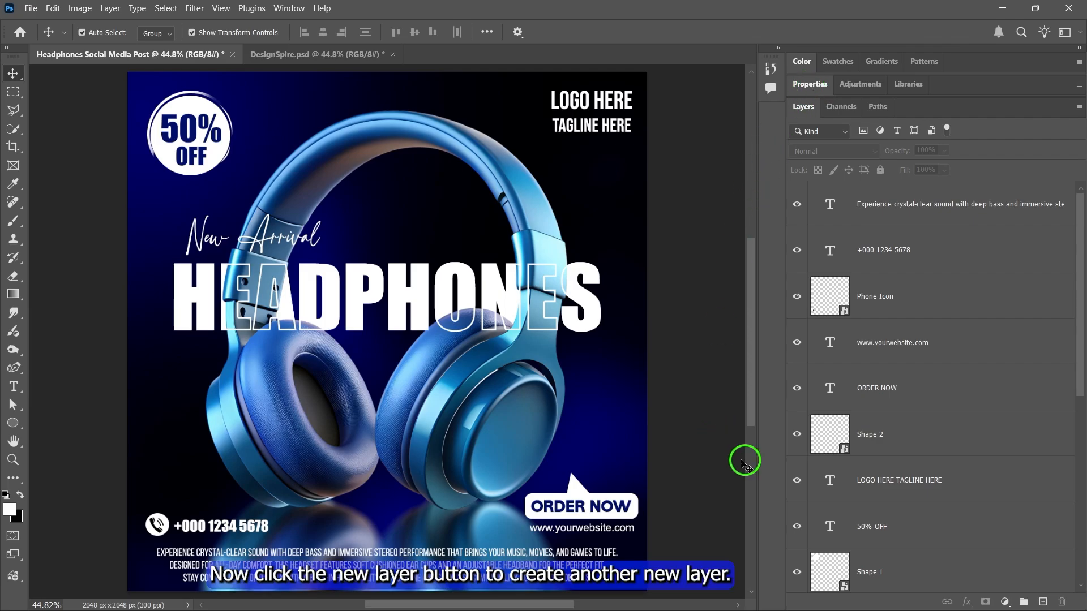
{"action": "left_click", "coordinate": [1043, 602]}
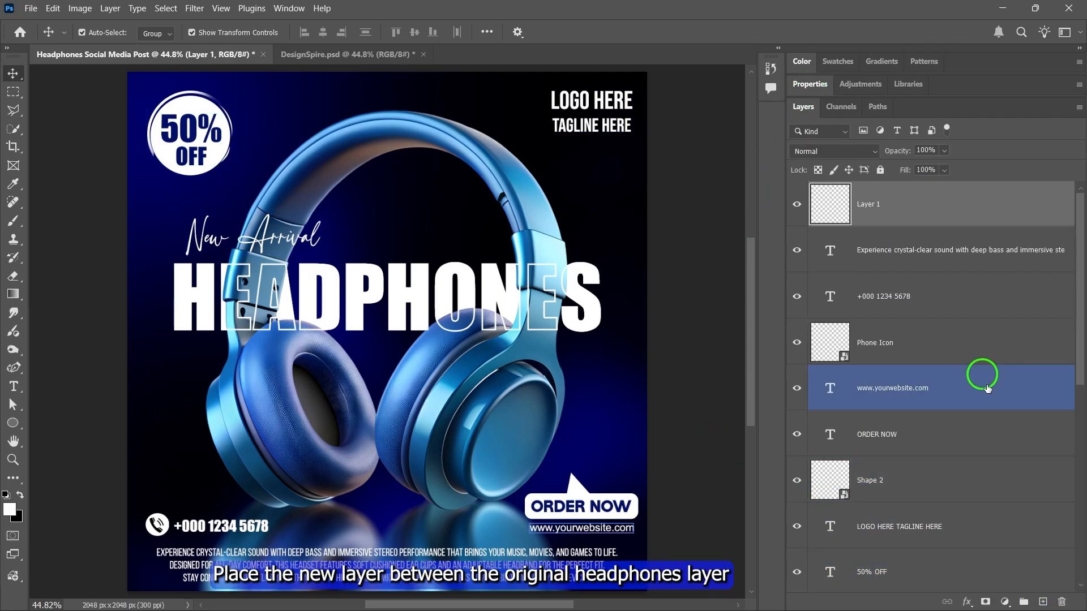
{"action": "left_click_drag", "start_coordinate": [910, 209], "coordinate": [934, 467]}
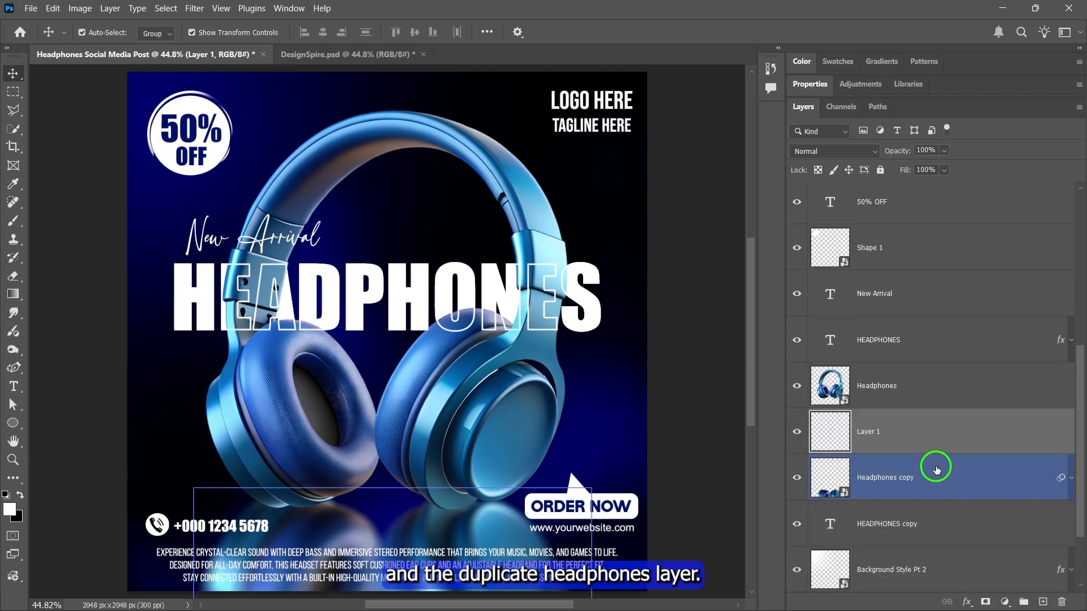
Rename the Headphones copy layer as Headphones Reflection.
{"action": "double_click", "coordinate": [886, 480]}
{"action": "left_click", "coordinate": [892, 480]}
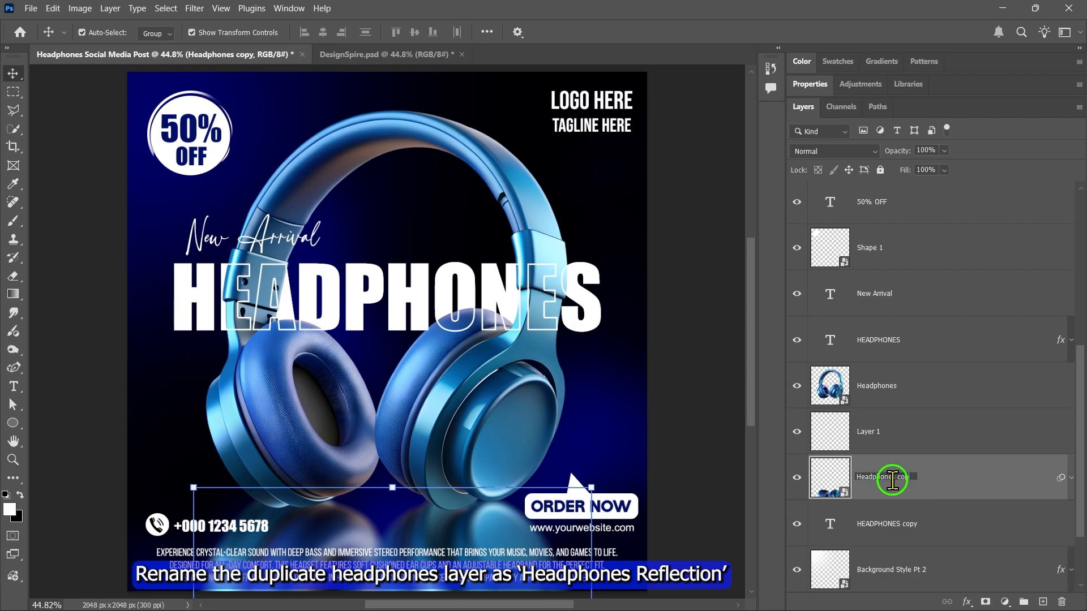
{"action": "type", "text": "Reflection"}
{"action": "key", "text": "Return"}
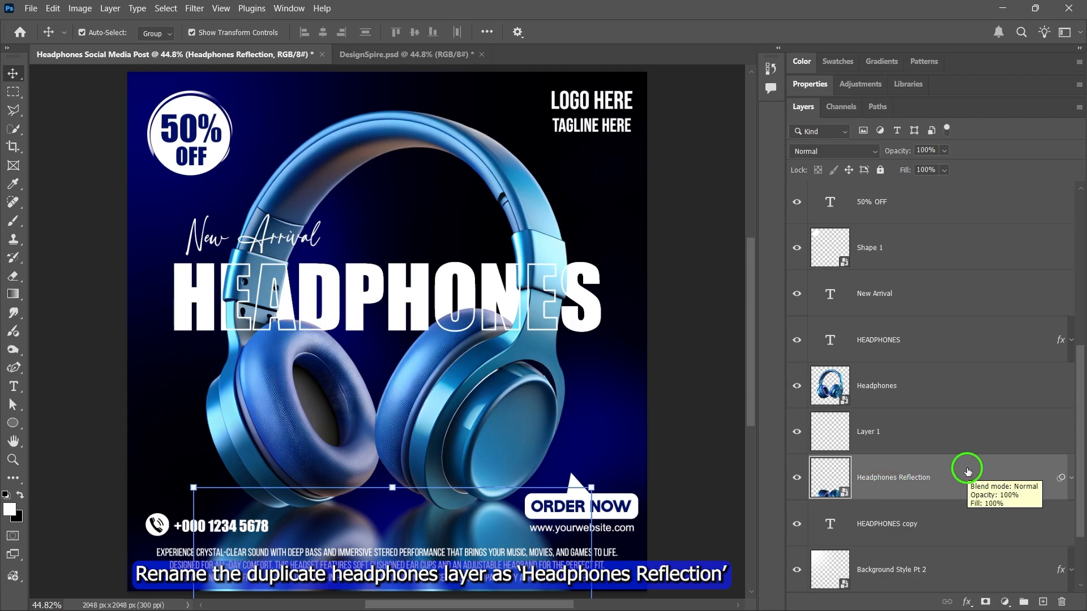
With Layer 1 active, choose the Soft Round brush and flatten its tip into a thin horizontal ellipse.
{"action": "left_click", "coordinate": [867, 432]}
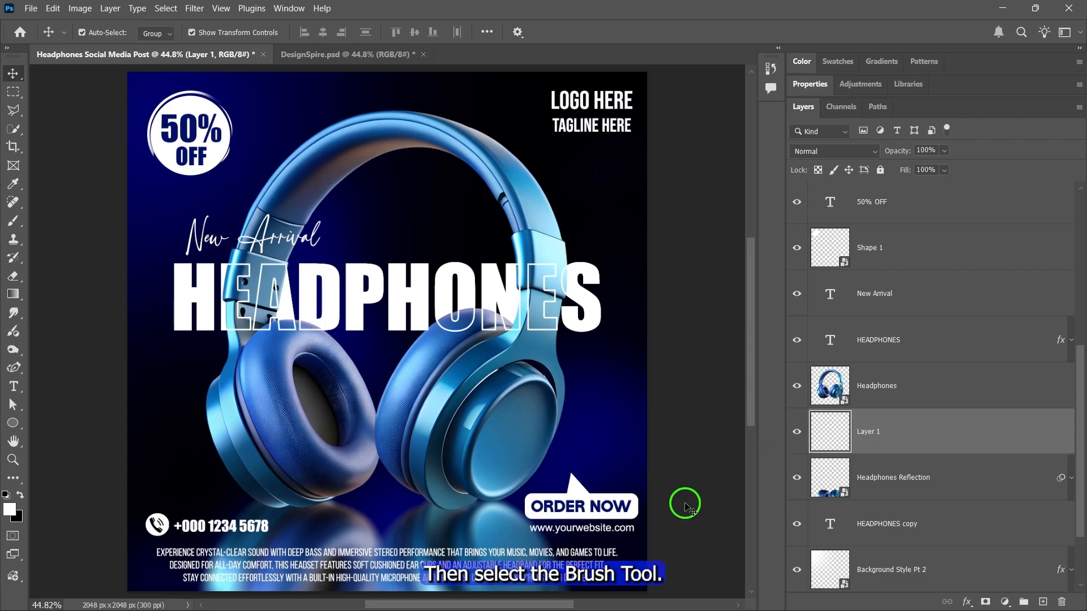
{"action": "left_click", "coordinate": [22, 219]}
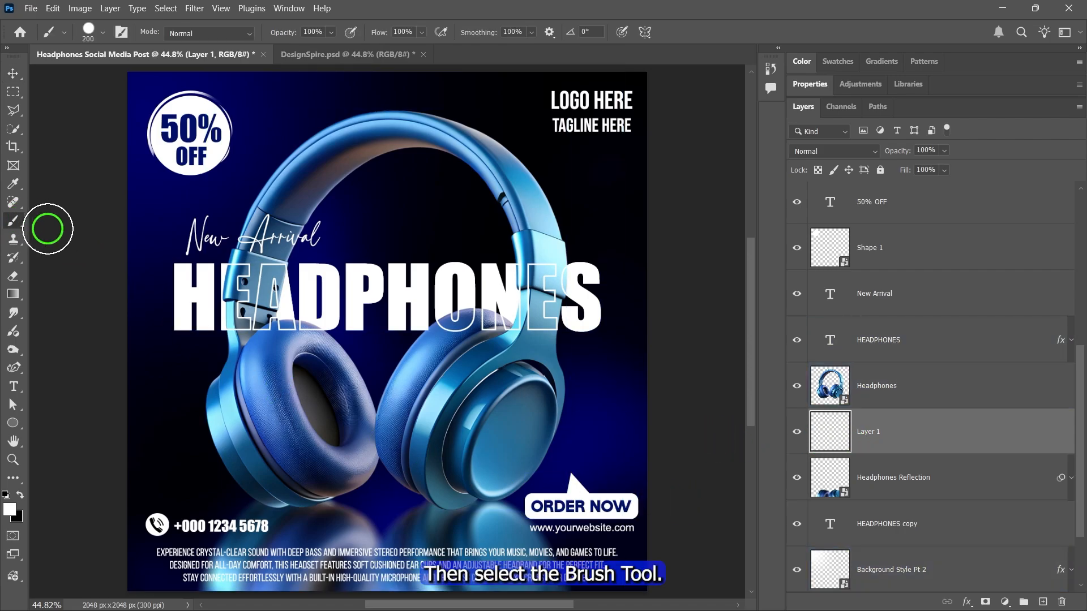
{"action": "left_click", "coordinate": [102, 35]}
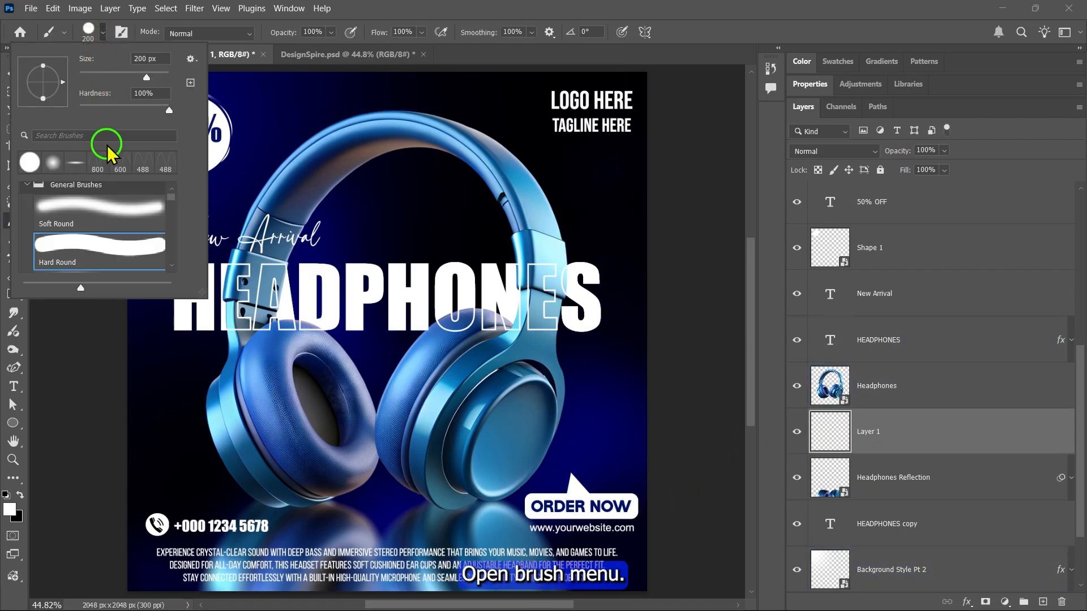
{"action": "left_click", "coordinate": [111, 210]}
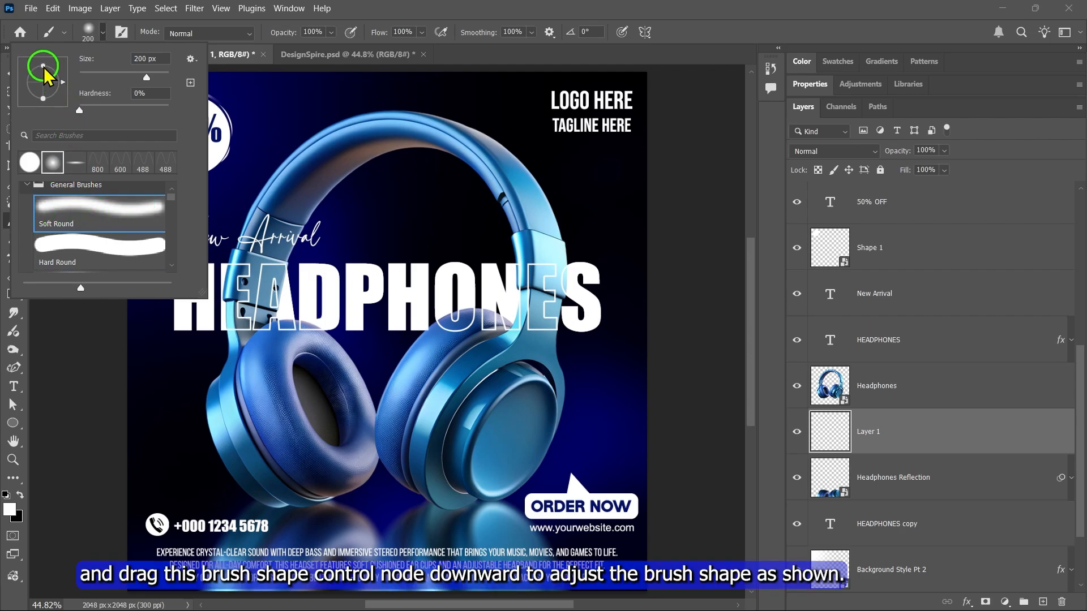
{"action": "left_click_drag", "start_coordinate": [44, 70], "coordinate": [44, 80]}
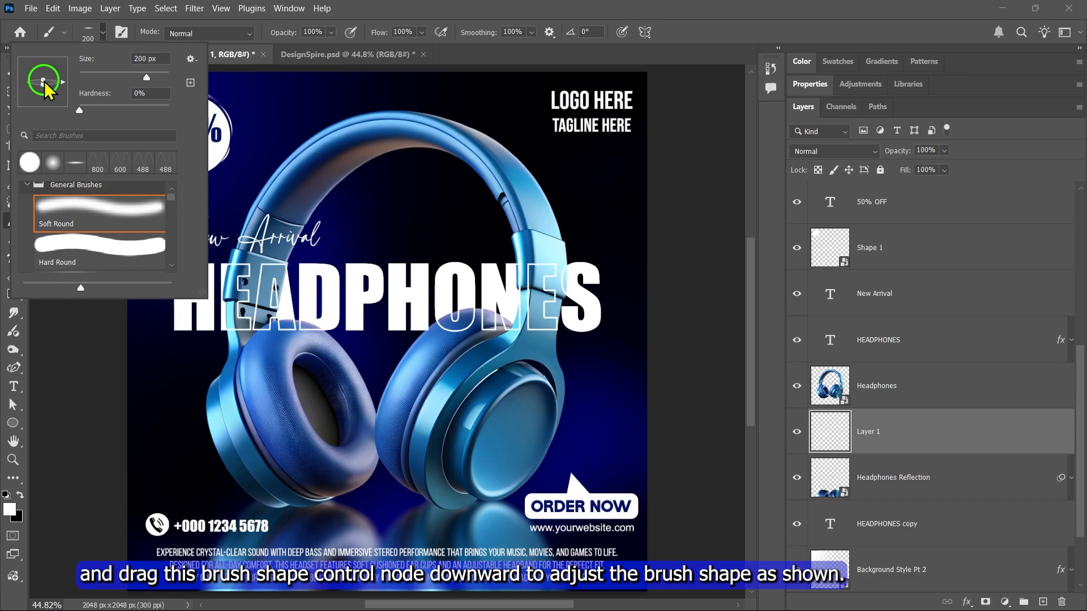
{"action": "left_click", "coordinate": [102, 39]}
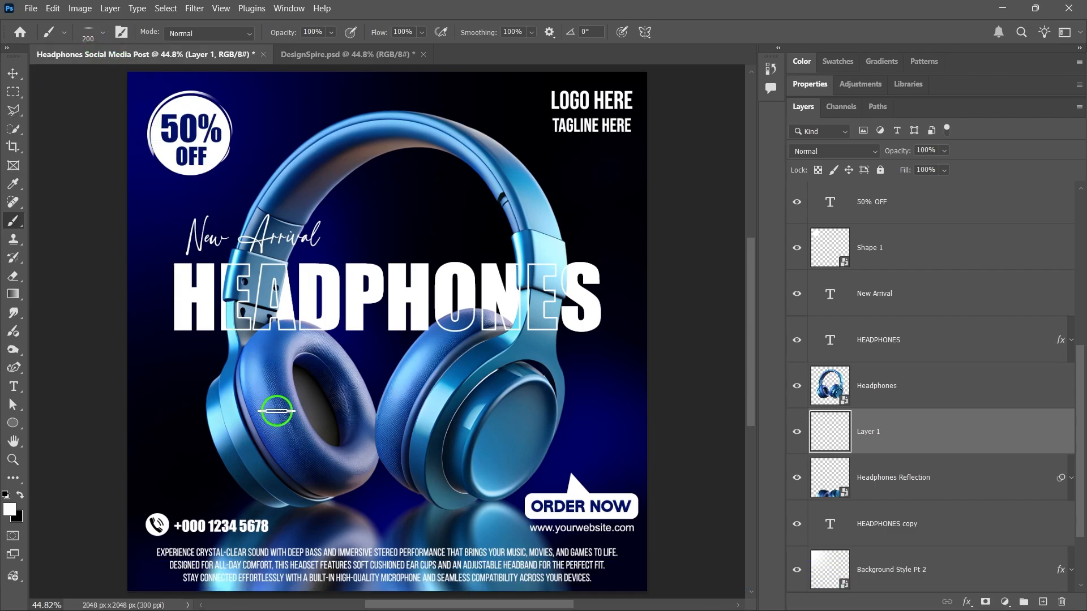
Using black and a 1000 px brush size, add single shadow dabs where the two ear cups meet their reflection.
{"action": "key", "text": "bracketright"}
{"action": "key", "text": "bracketright"}
{"action": "key", "text": "bracketright"}
{"action": "key", "text": "bracketright"}
{"action": "key", "text": "bracketright"}
{"action": "key", "text": "bracketright"}
{"action": "key", "text": "bracketright"}
{"action": "key", "text": "bracketright"}
{"action": "key", "text": "bracketright"}
{"action": "key", "text": "bracketright"}
{"action": "key", "text": "bracketright"}
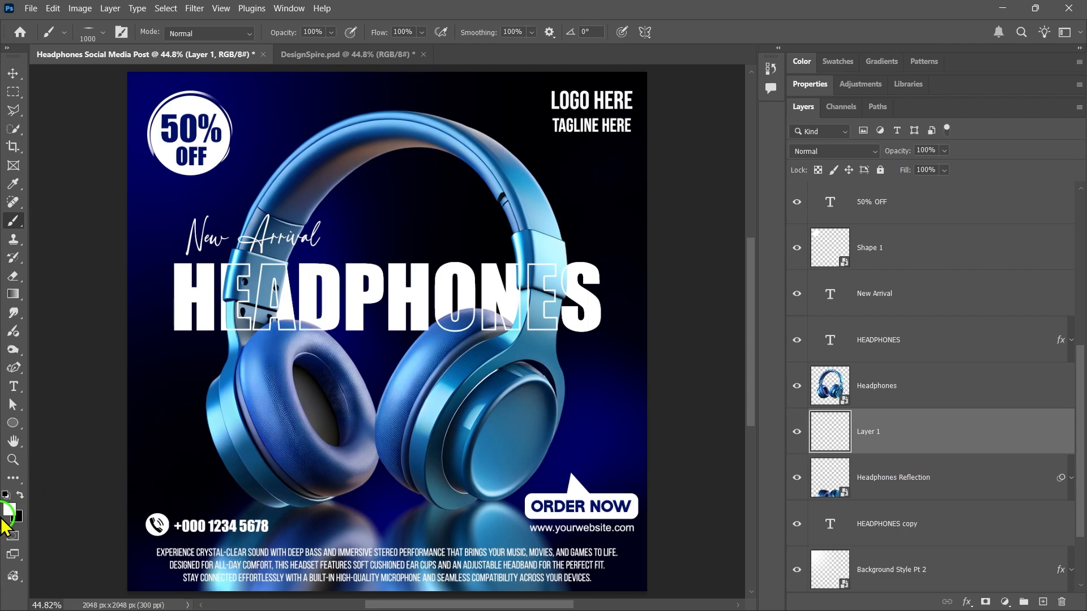
{"action": "left_click", "coordinate": [20, 493]}
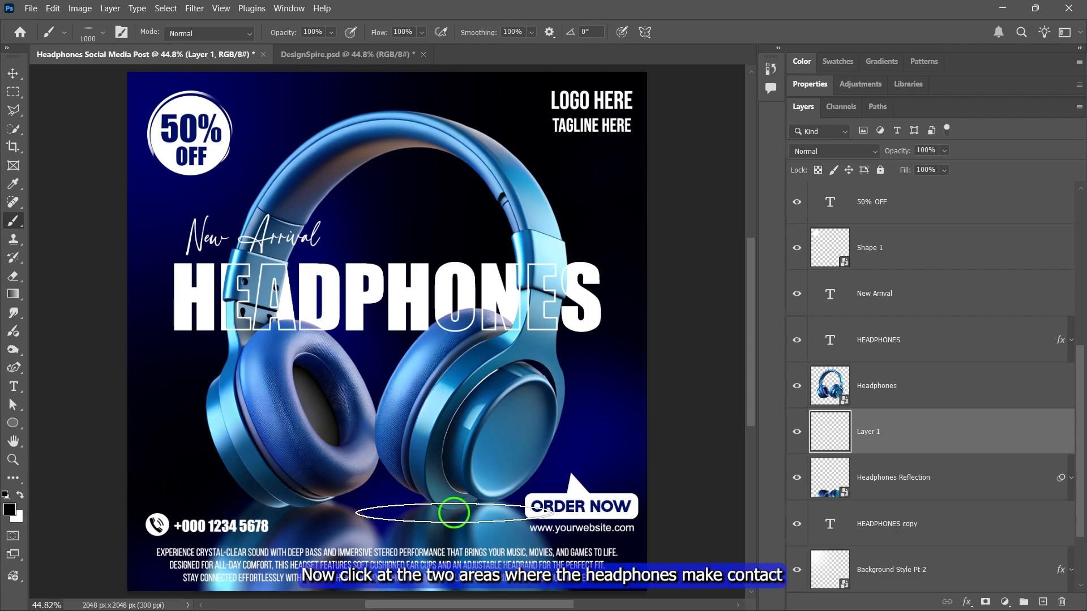
{"action": "left_click", "coordinate": [454, 513]}
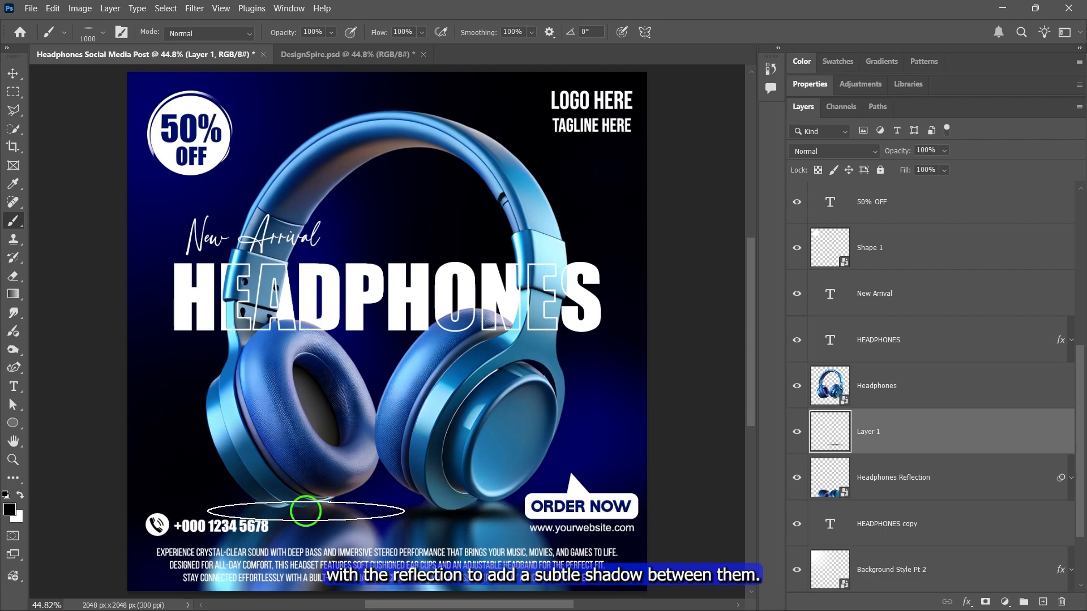
{"action": "left_click", "coordinate": [294, 511]}
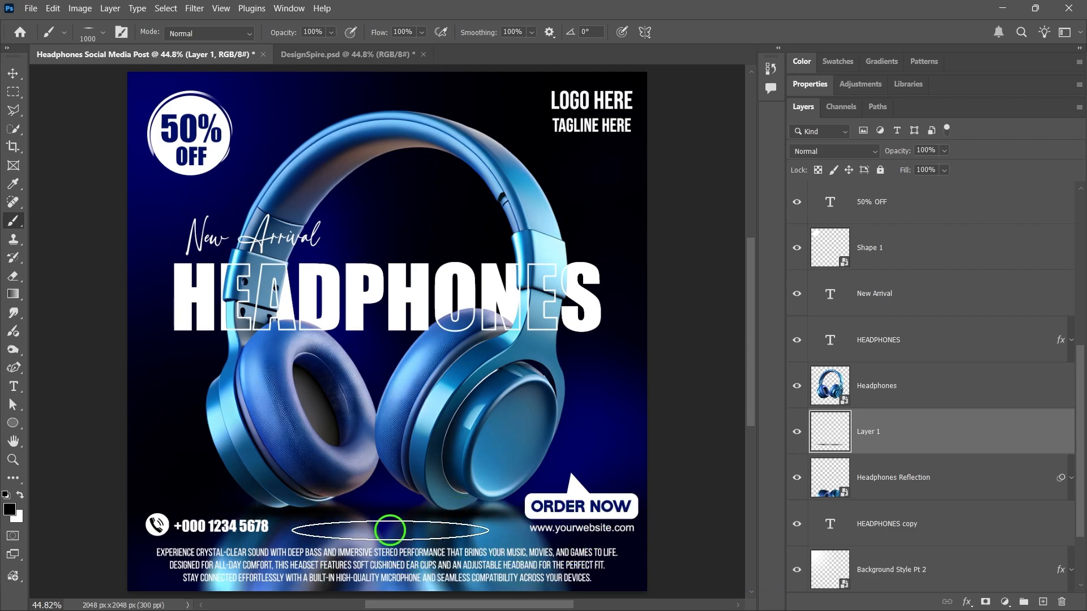
{"action": "left_click", "coordinate": [563, 507]}
Rename the shadow layer as Headset Shadow and set its opacity to 80%.
{"action": "left_click", "coordinate": [918, 442]}
{"action": "double_click", "coordinate": [885, 435]}
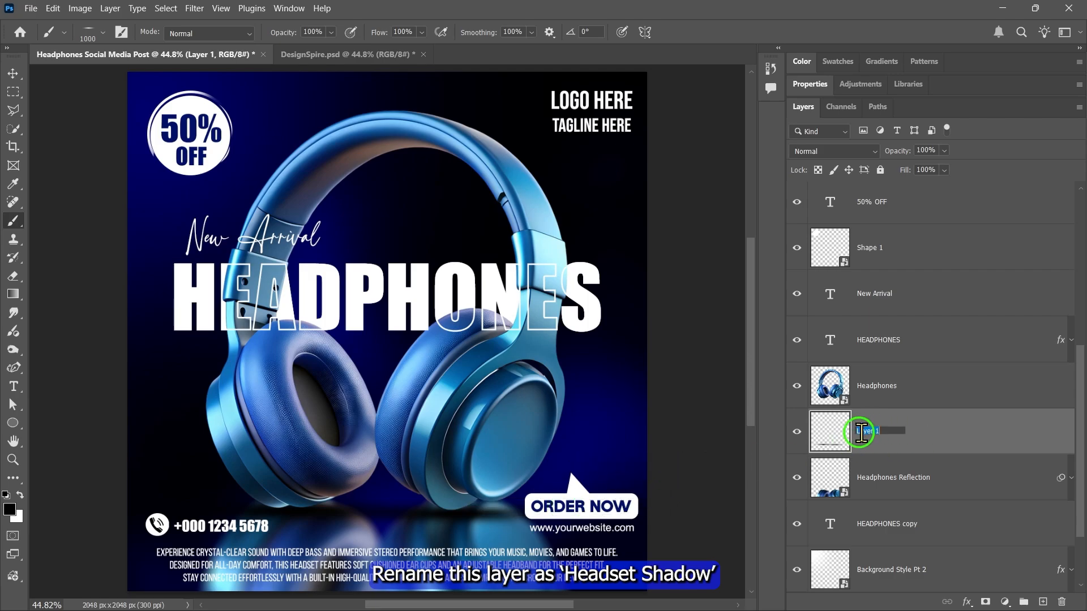
{"action": "type", "text": "Headset Shadow"}
{"action": "key", "text": "Return"}
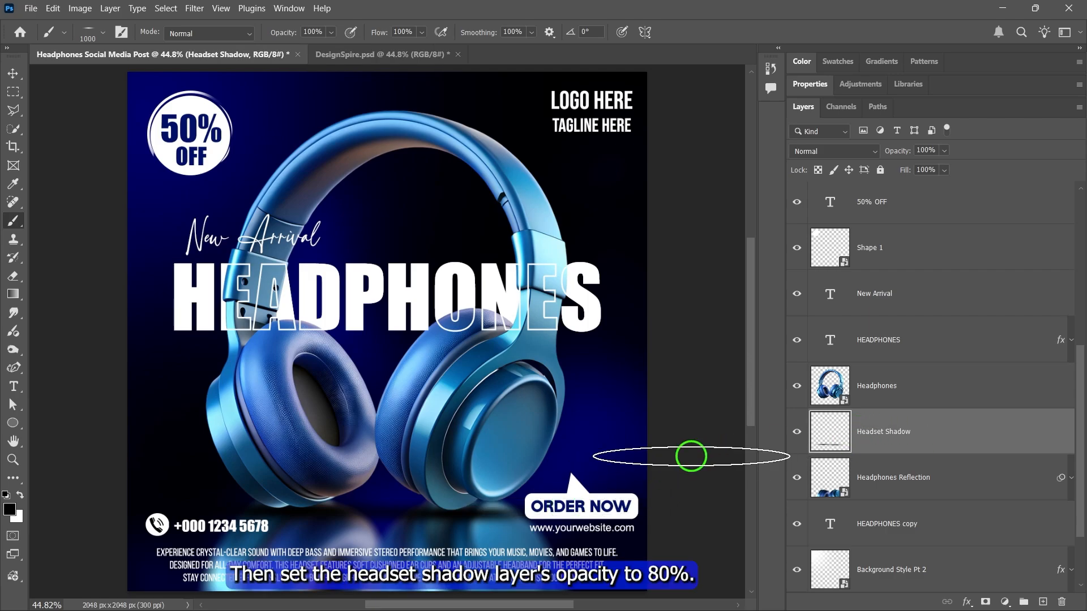
{"action": "left_click", "coordinate": [944, 151]}
{"action": "left_click_drag", "start_coordinate": [946, 165], "coordinate": [959, 168]}
{"action": "left_click", "coordinate": [945, 151]}
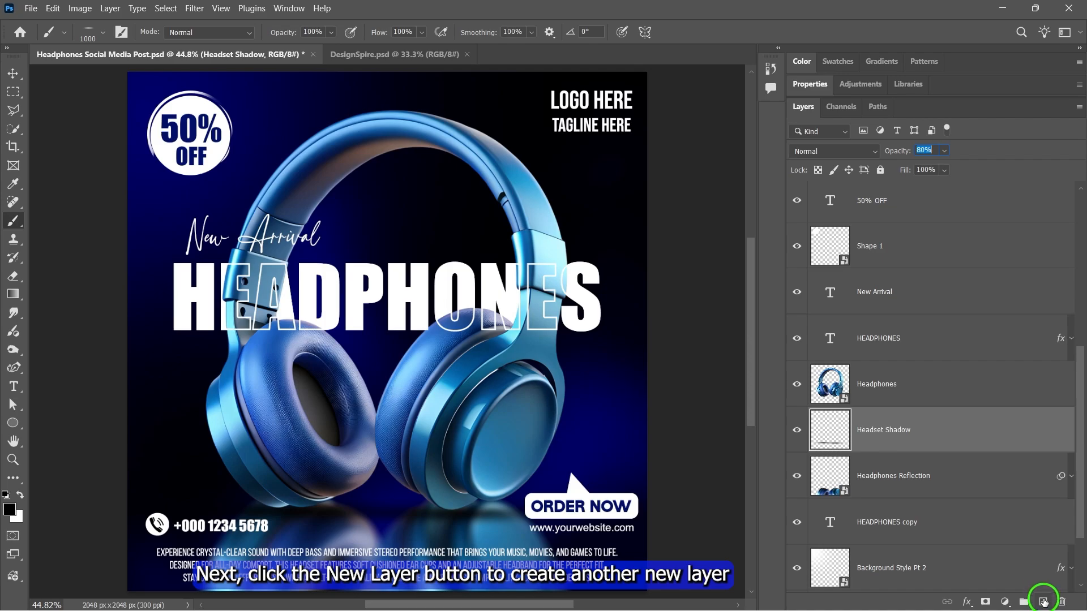
Create a new layer above Headset Shadow and switch the brush back to the circular Soft Round preset.
{"action": "left_click", "coordinate": [1044, 602]}
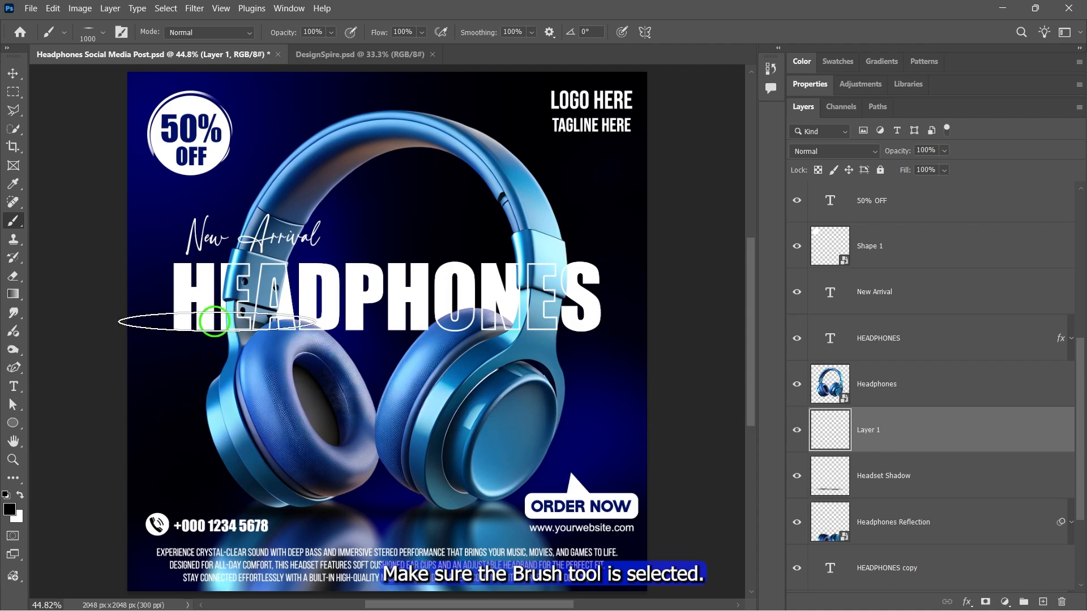
{"action": "left_click", "coordinate": [103, 32]}
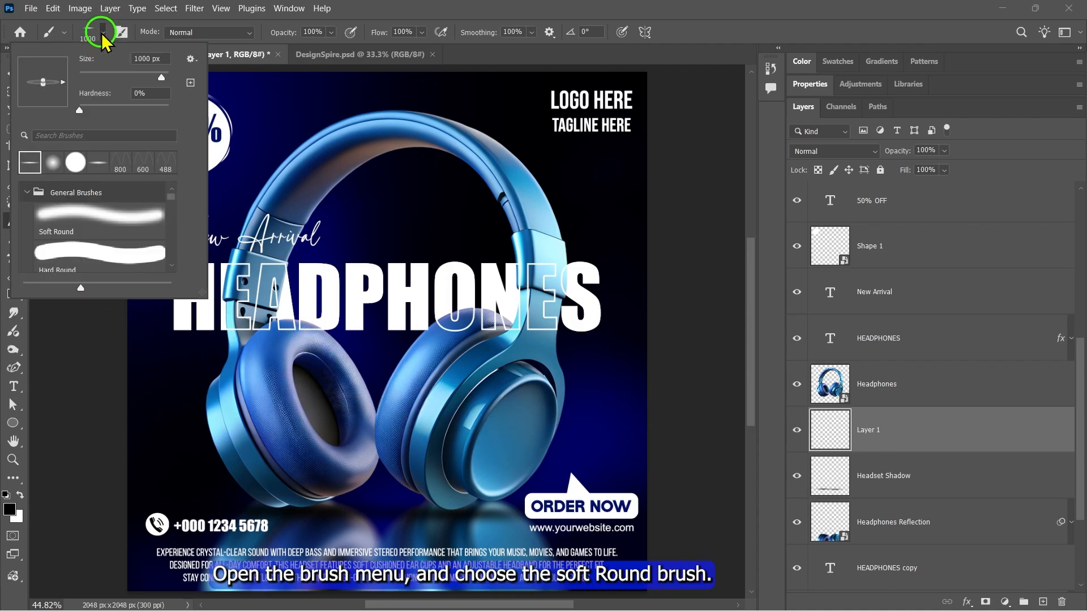
{"action": "left_click", "coordinate": [111, 224]}
{"action": "left_click", "coordinate": [104, 40]}
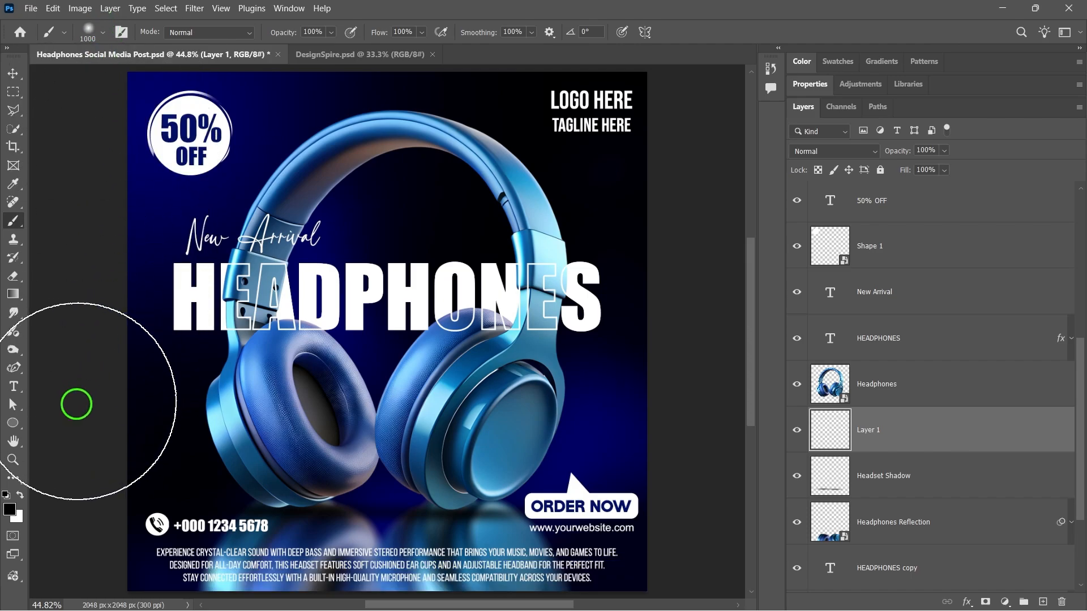
Set the foreground color to dark blue 000f67 by sampling the 50% OFF text, keeping the Brush tool active.
{"action": "left_click", "coordinate": [9, 509]}
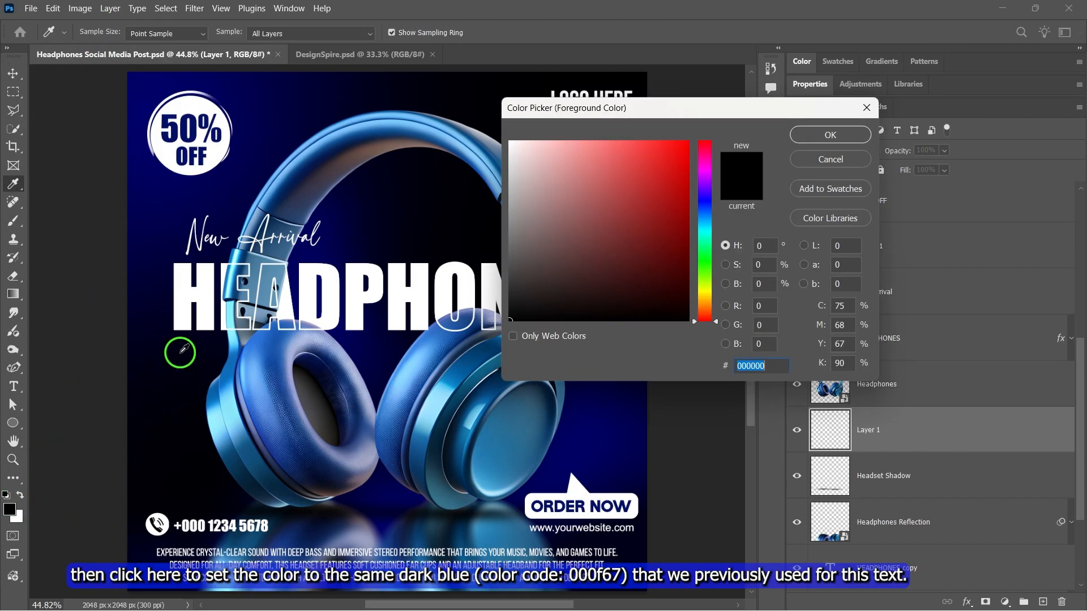
{"action": "left_click", "coordinate": [196, 128]}
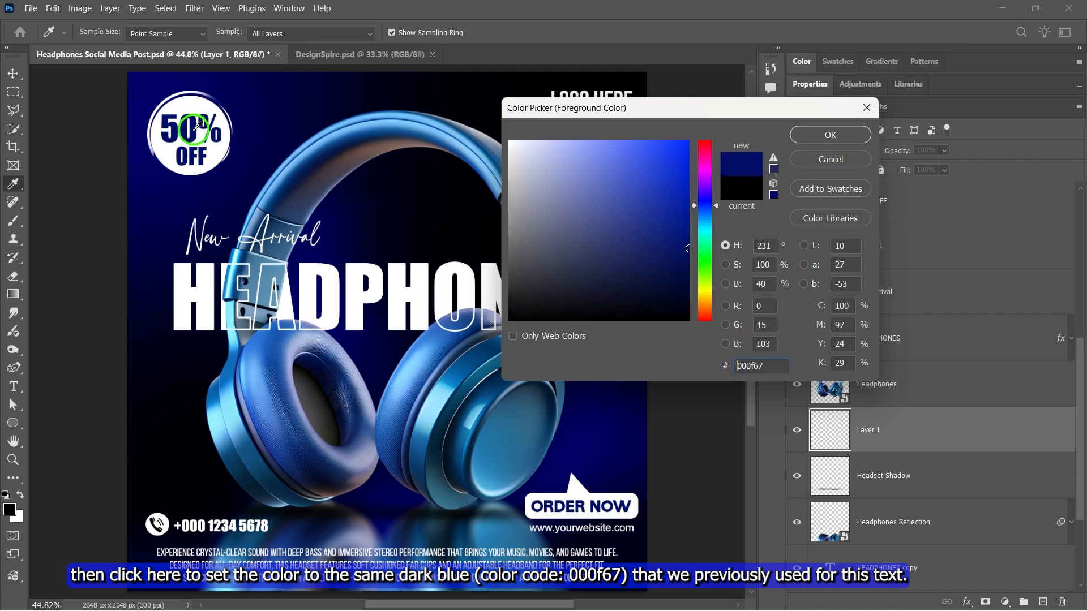
{"action": "left_click", "coordinate": [776, 361]}
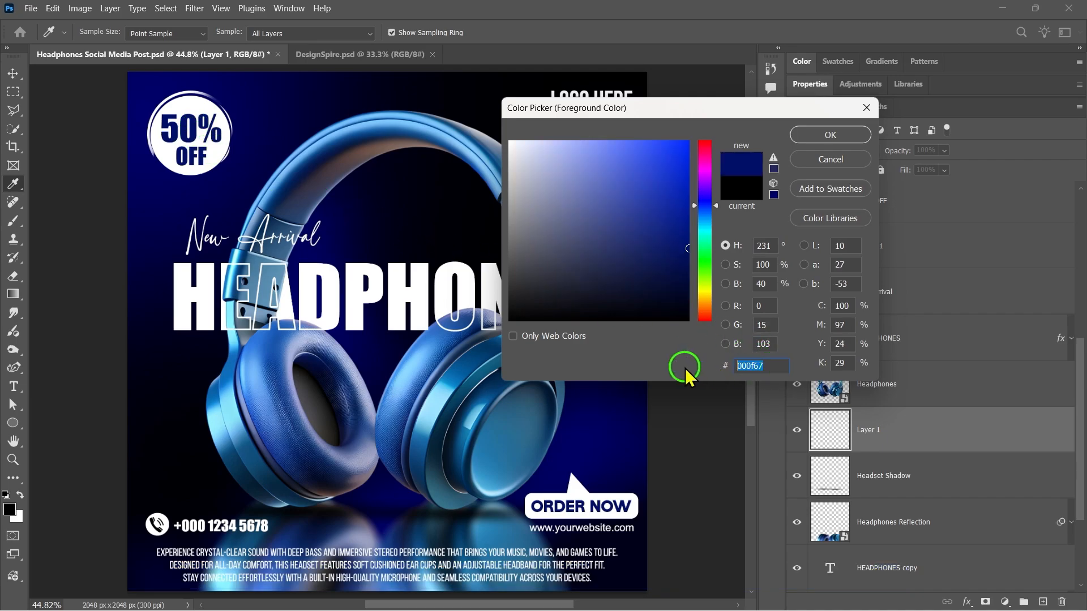
{"action": "left_click", "coordinate": [830, 135]}
{"action": "key", "text": "b"}
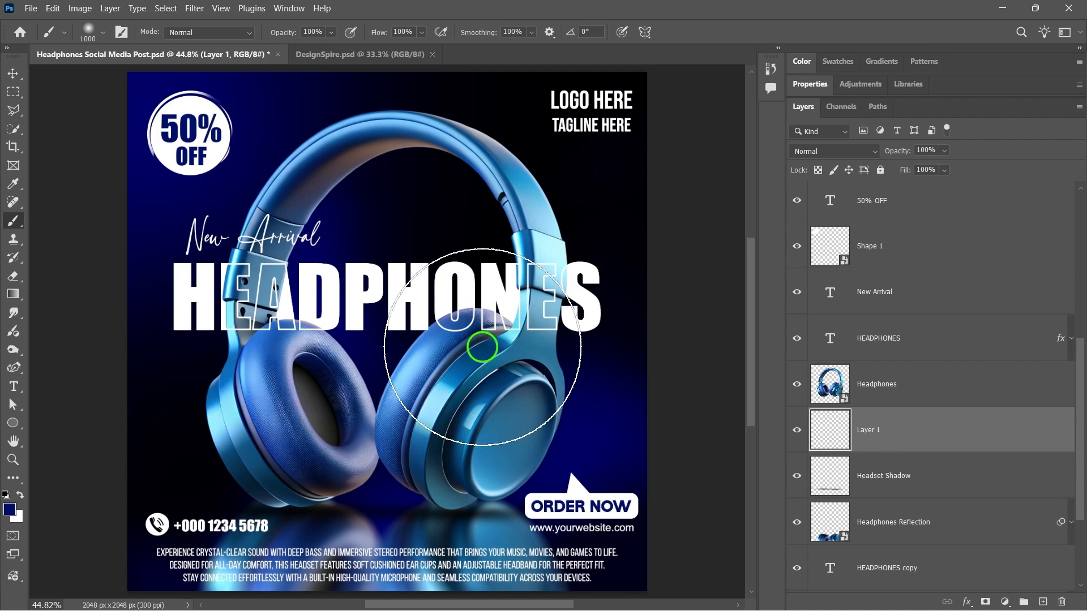
Dab once with a 400 px brush over the bright reflection behind the description's lower-left part, and set the layer's opacity to 50%.
{"action": "key", "text": "bracketleft"}
{"action": "key", "text": "bracketleft"}
{"action": "key", "text": "bracketleft"}
{"action": "key", "text": "bracketleft"}
{"action": "key", "text": "bracketleft"}
{"action": "key", "text": "bracketleft"}
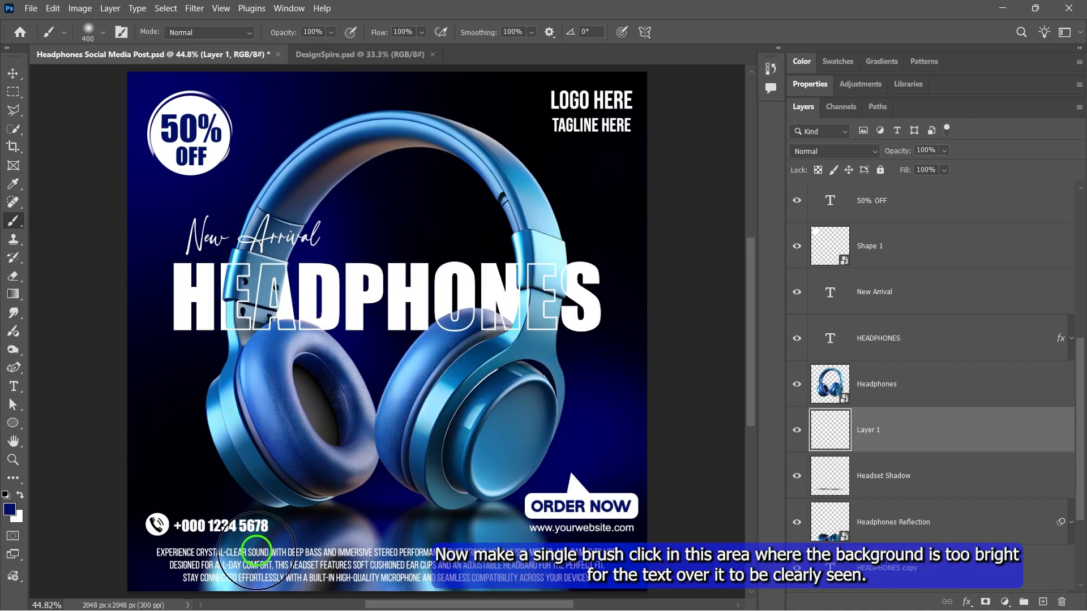
{"action": "scroll", "coordinate": [247, 558], "scroll_direction": "down", "scroll_amount": 2}
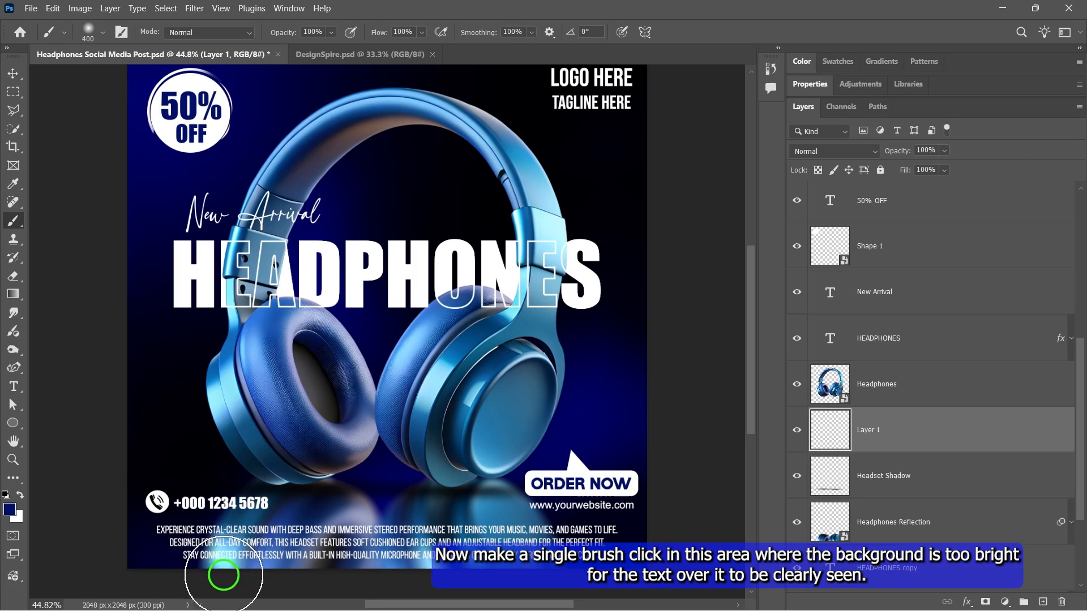
{"action": "left_click", "coordinate": [224, 574]}
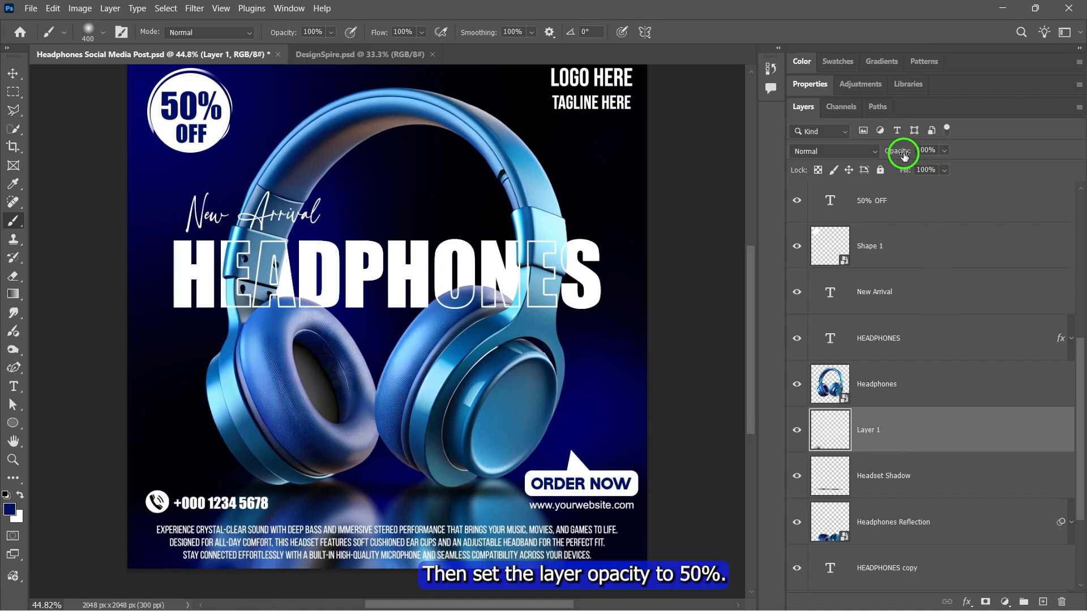
{"action": "left_click_drag", "start_coordinate": [946, 151], "coordinate": [925, 172]}
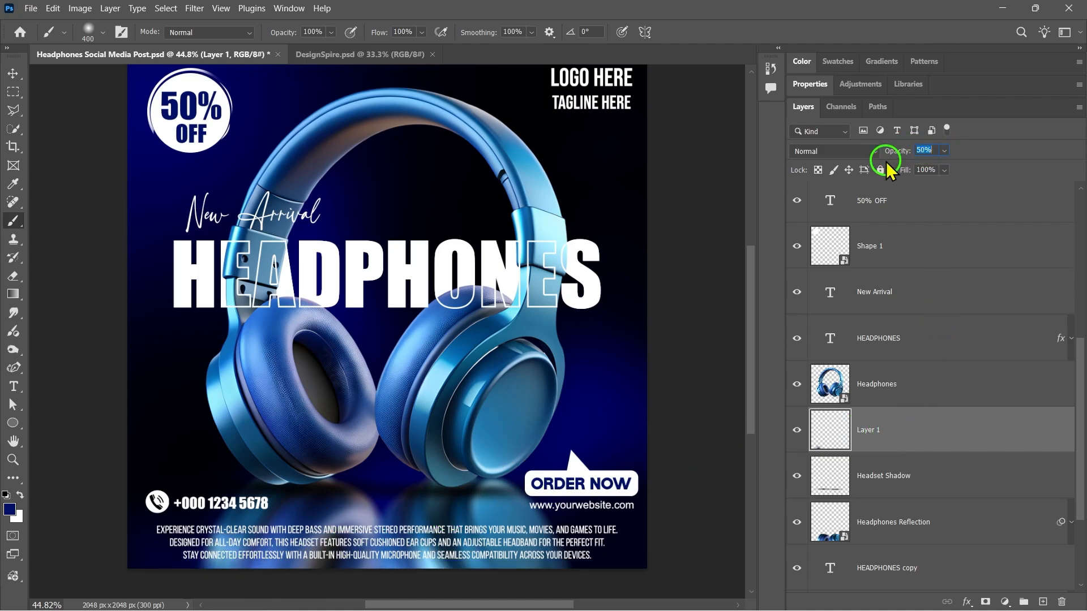
{"action": "scroll", "coordinate": [698, 223], "scroll_direction": "up", "scroll_amount": 1}
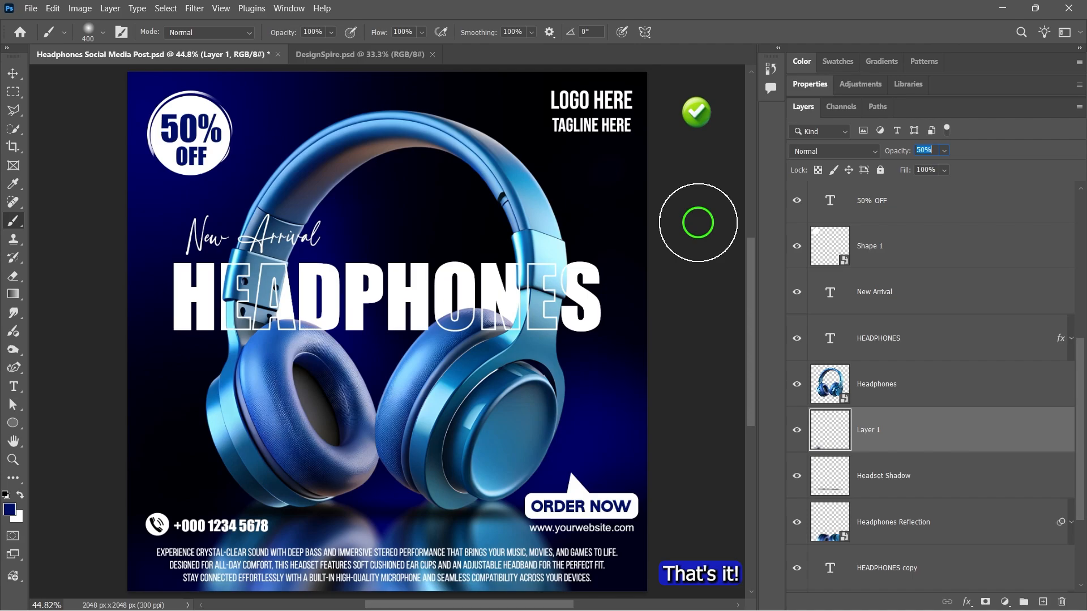